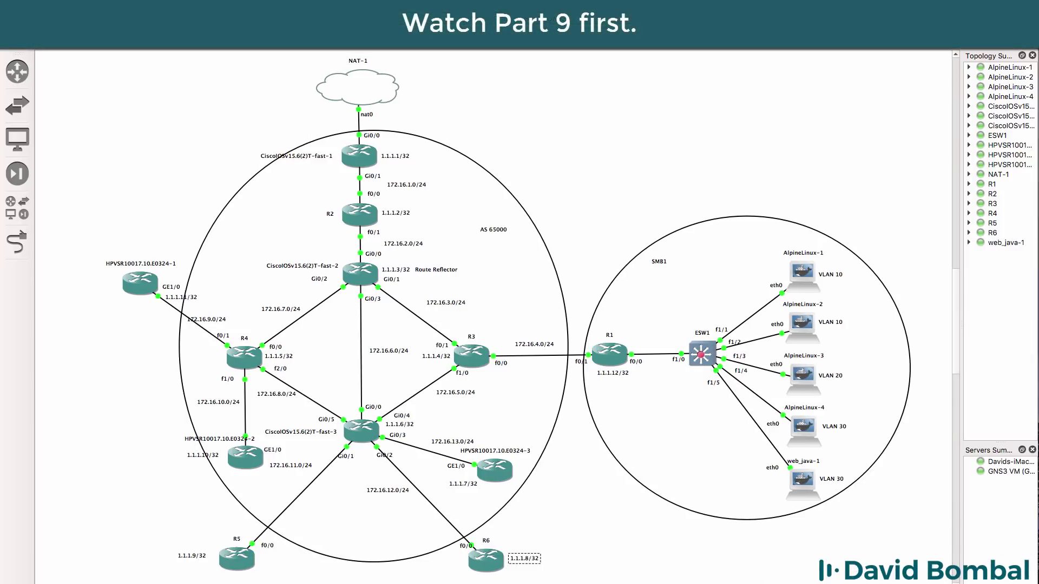
- Stretch the AS 65000 ellipse leftward, then move the HPVSR router down-left with 1.1.1.11/32 beneath it
click(615, 551)
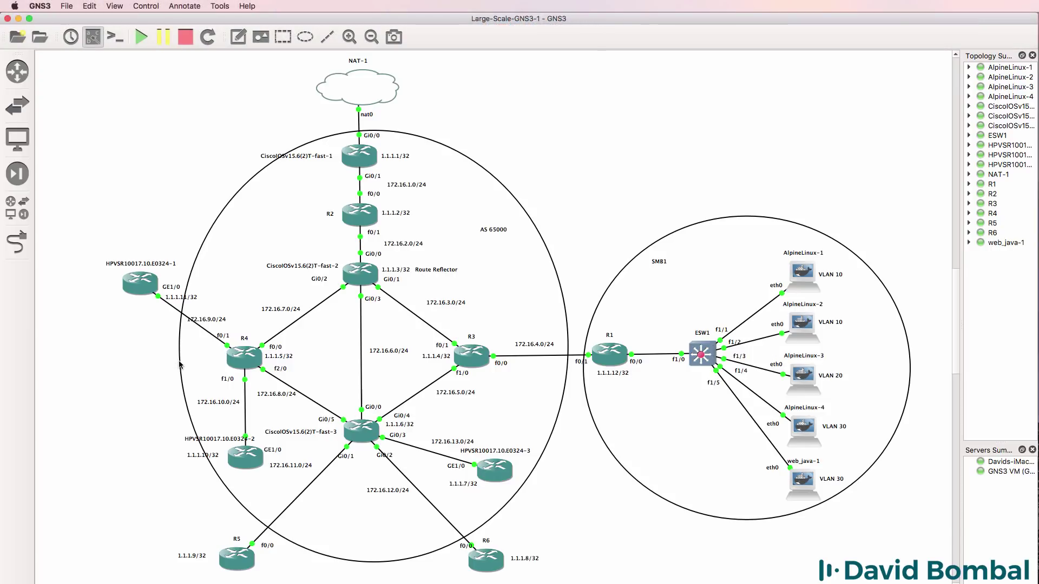
drag(181, 364, 152, 365)
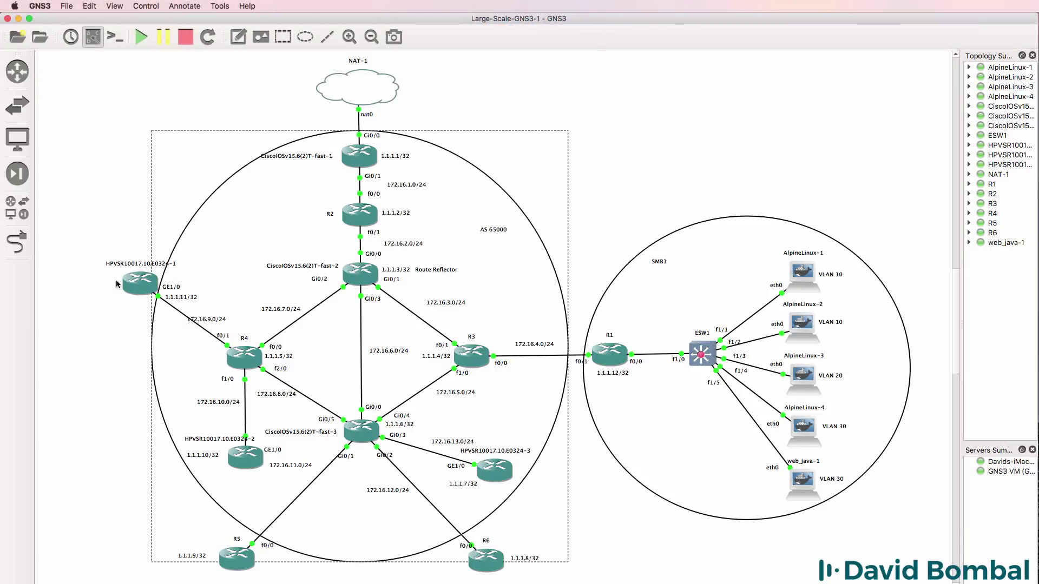
click(111, 301)
drag(138, 282, 118, 308)
drag(192, 299, 130, 335)
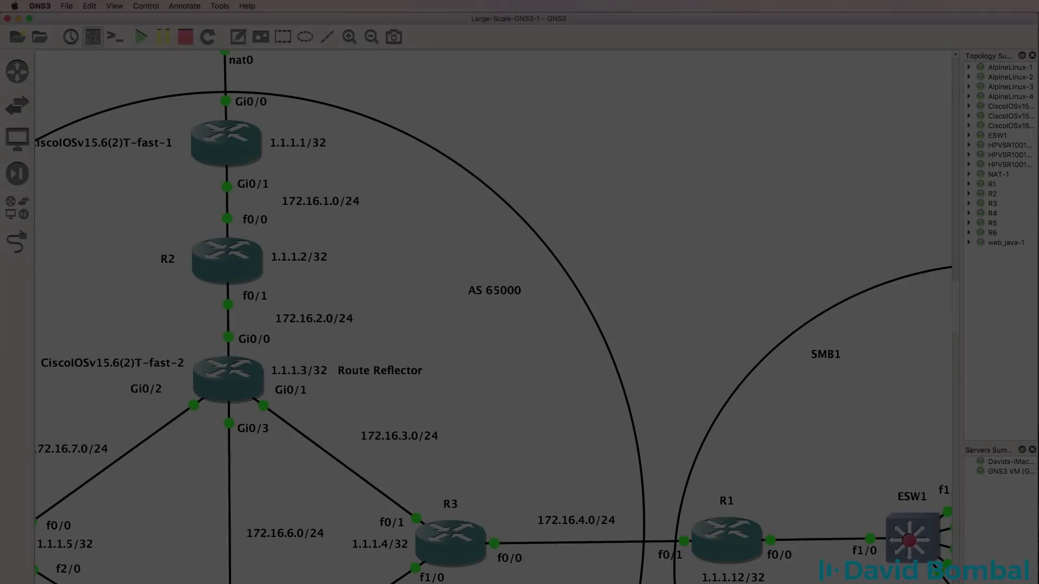
- Check the routers' node info and reposition the Gi0/1 and Gi0/2 labels under the fast-3 router
scroll(470, 271, left, 5)
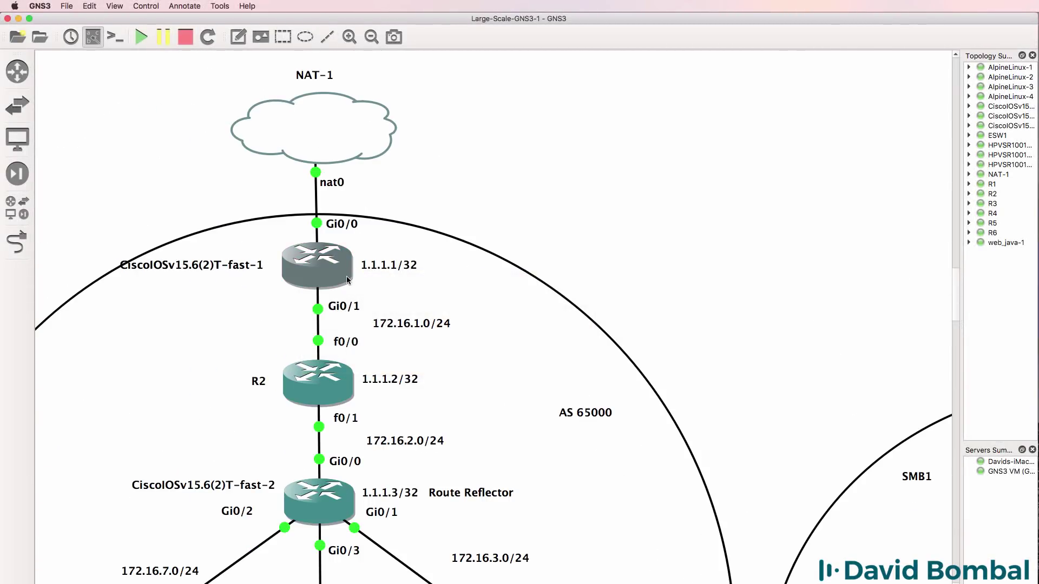
mouse_move(348, 389)
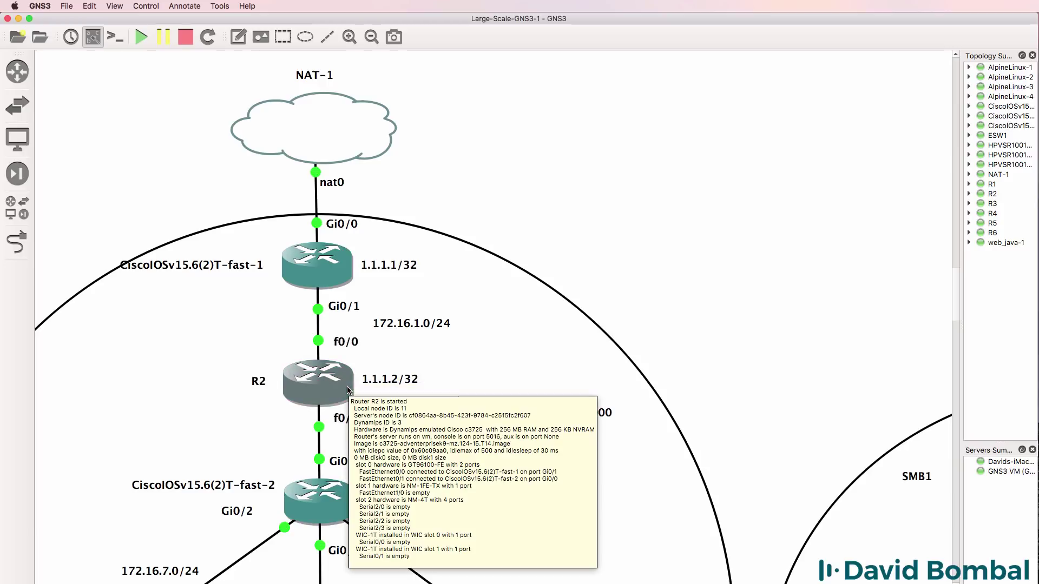
drag(957, 286, 961, 313)
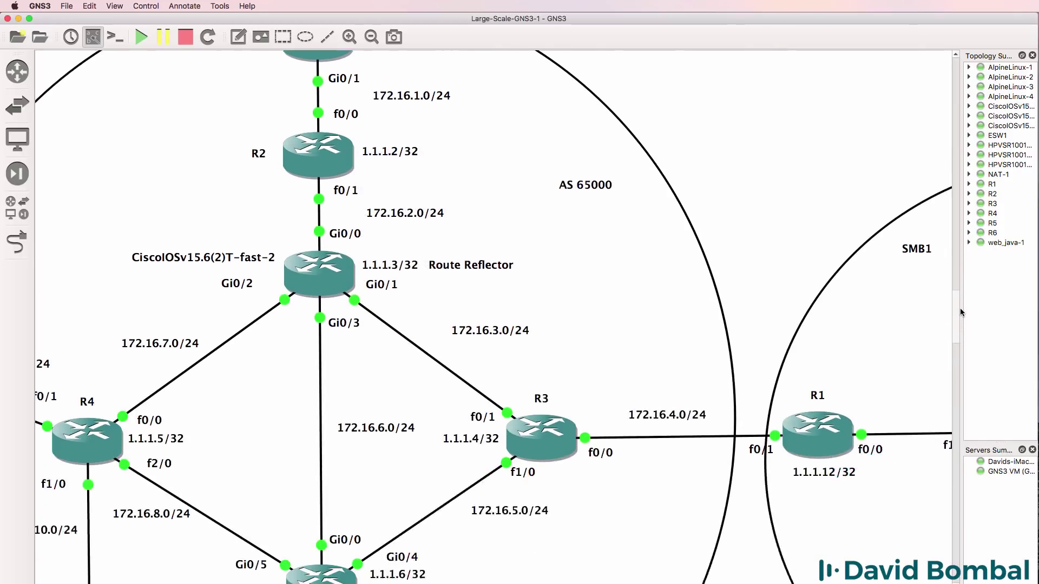
mouse_move(342, 250)
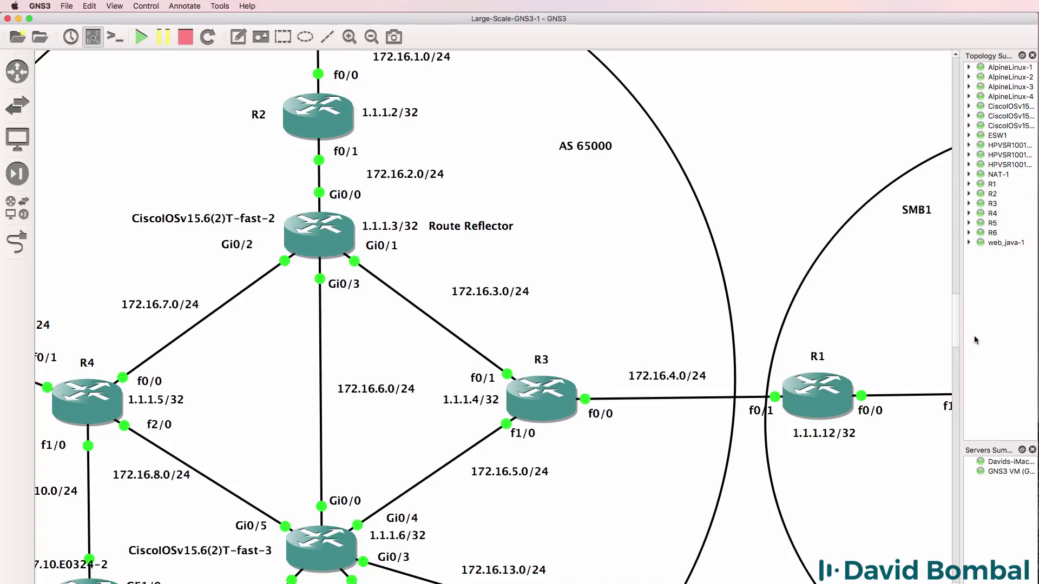
scroll(955, 331, down, 5)
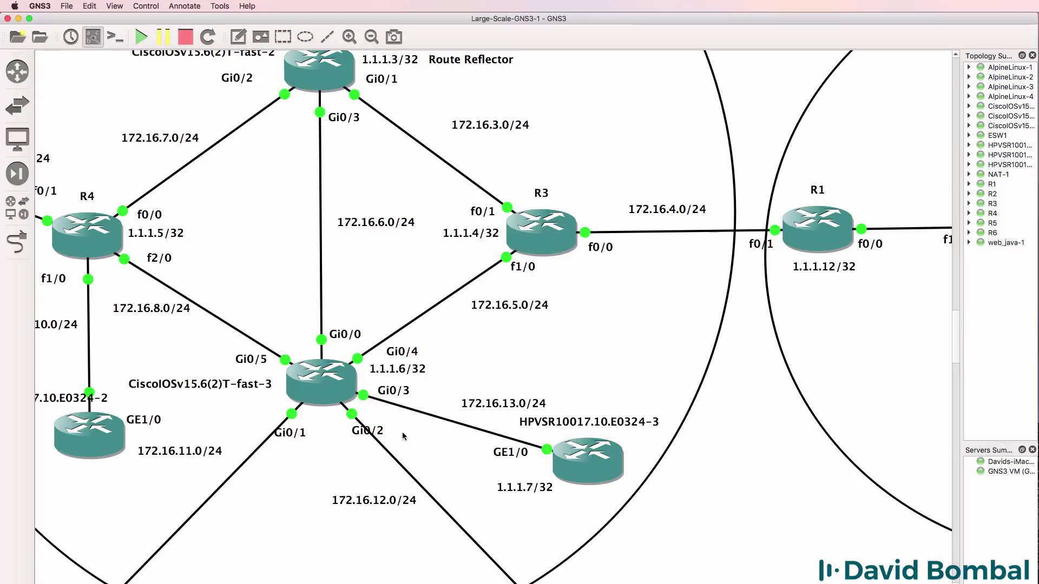
drag(364, 433, 307, 445)
- Open the fast-3 router's console and run sh v, noting the VIOS-ADVENTERPRISEK9-M image
right_click(328, 380)
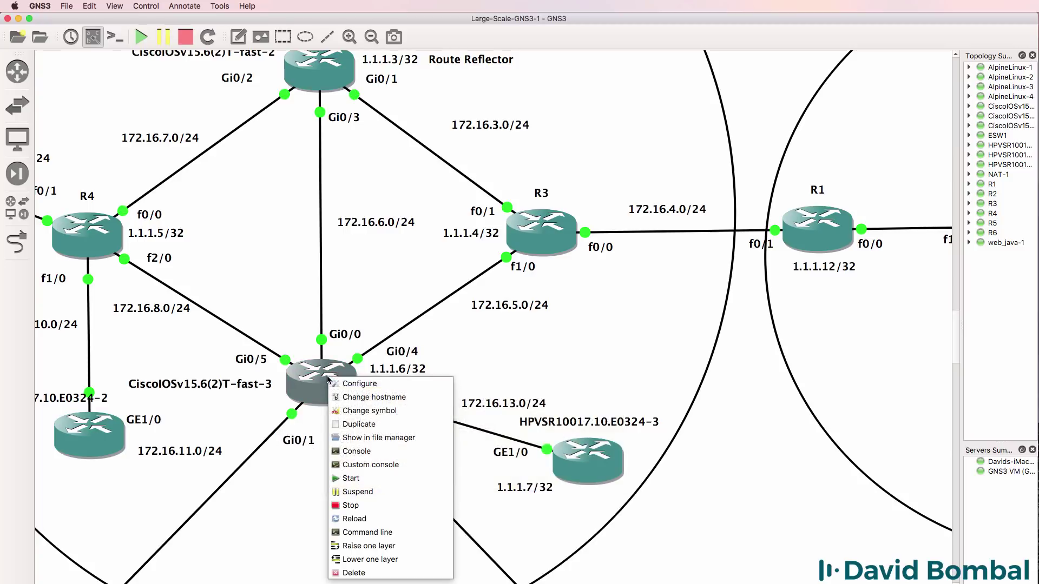
click(368, 454)
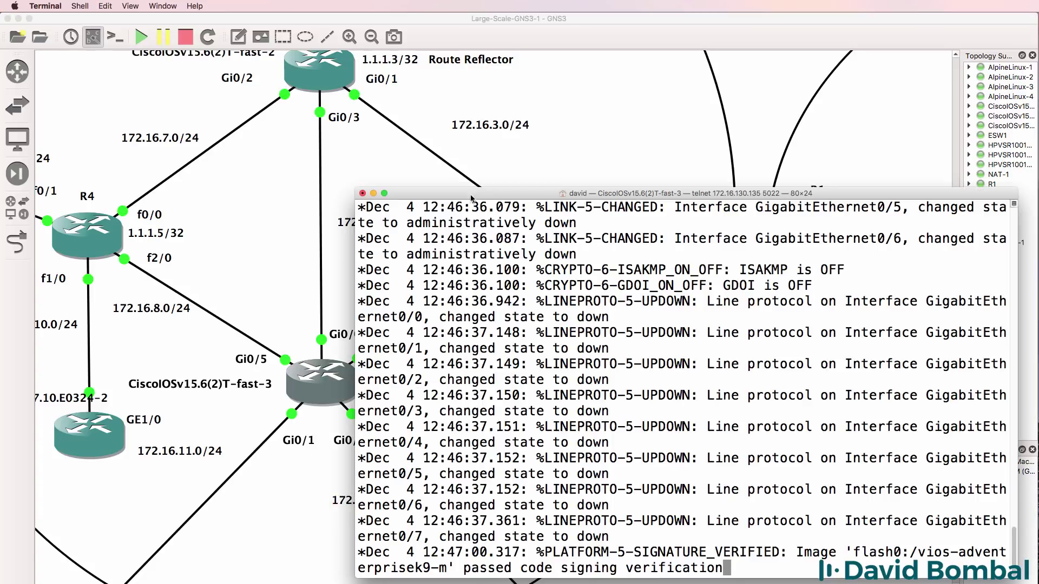
key(Return)
text(sh v)
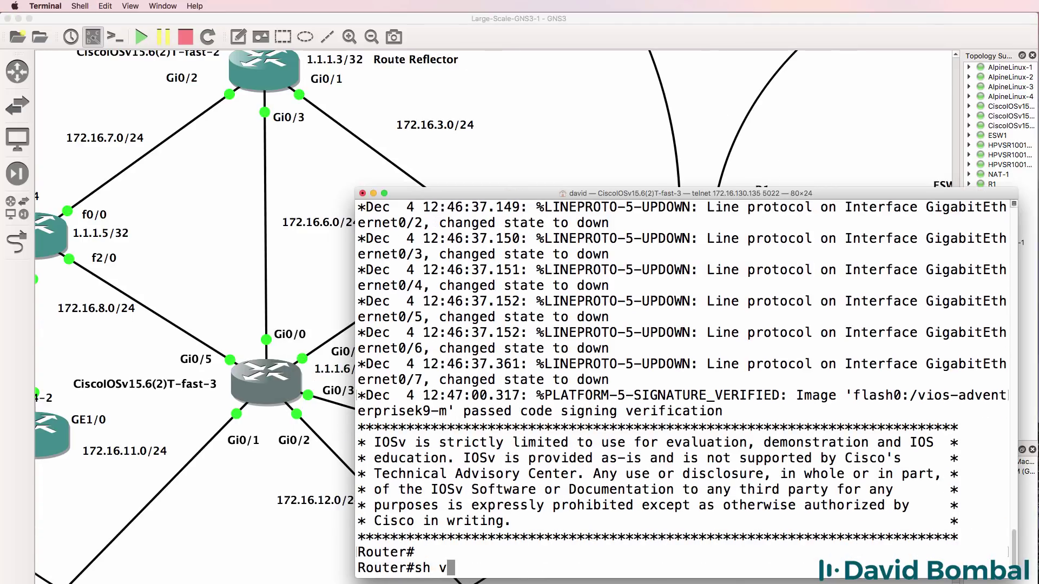
key(Return)
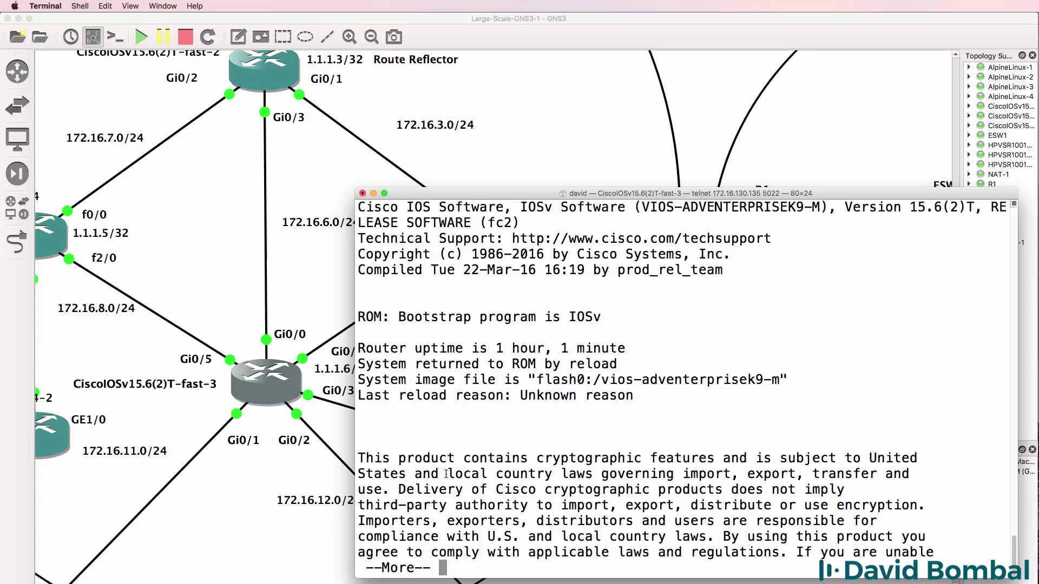
drag(826, 202, 358, 271)
drag(644, 263, 644, 265)
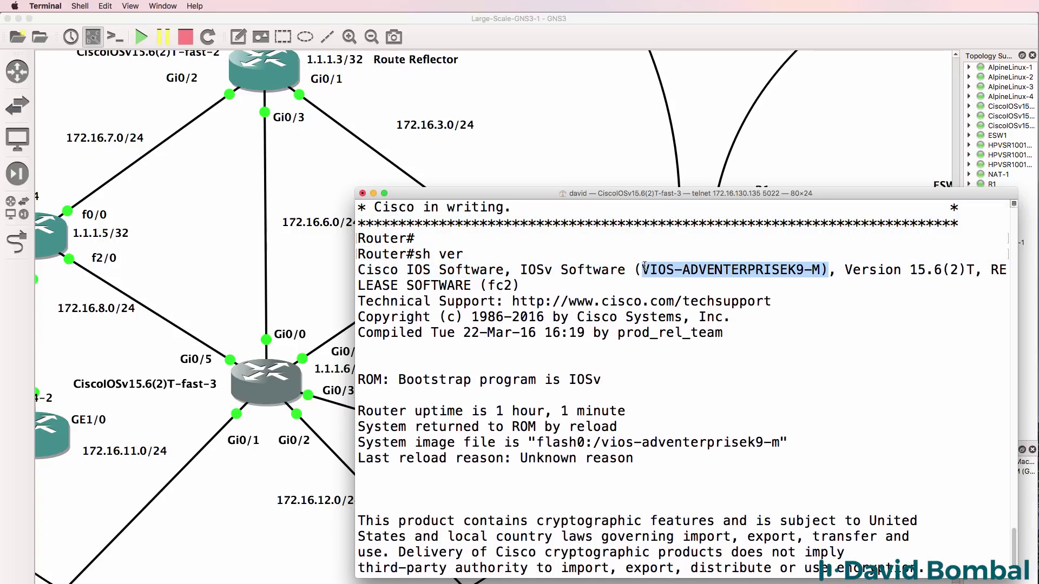
key(space)
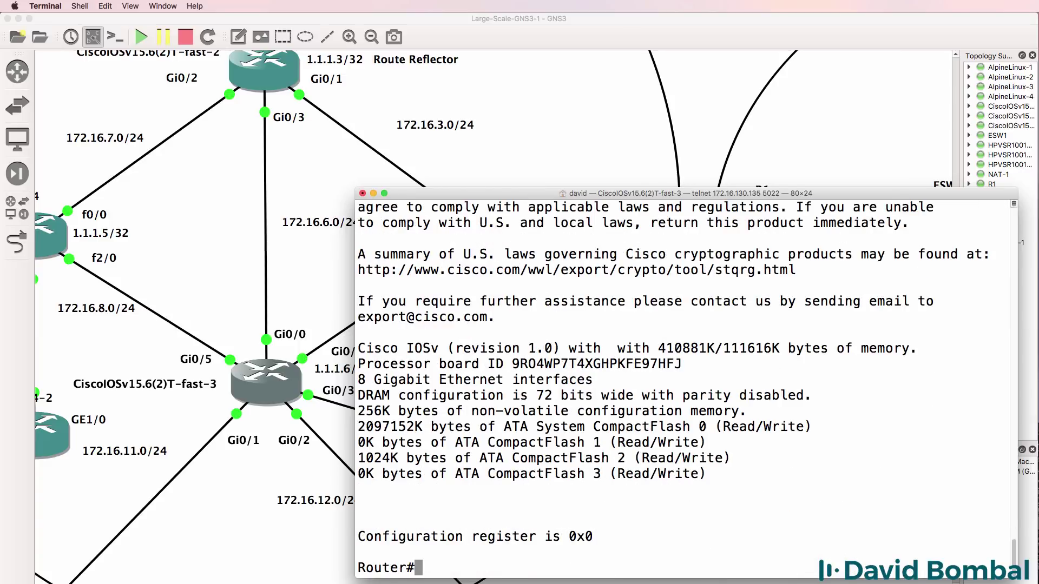
- Enter global configuration mode with conf t and start a hostname command
text(conf t)
key(Return)
text(host)
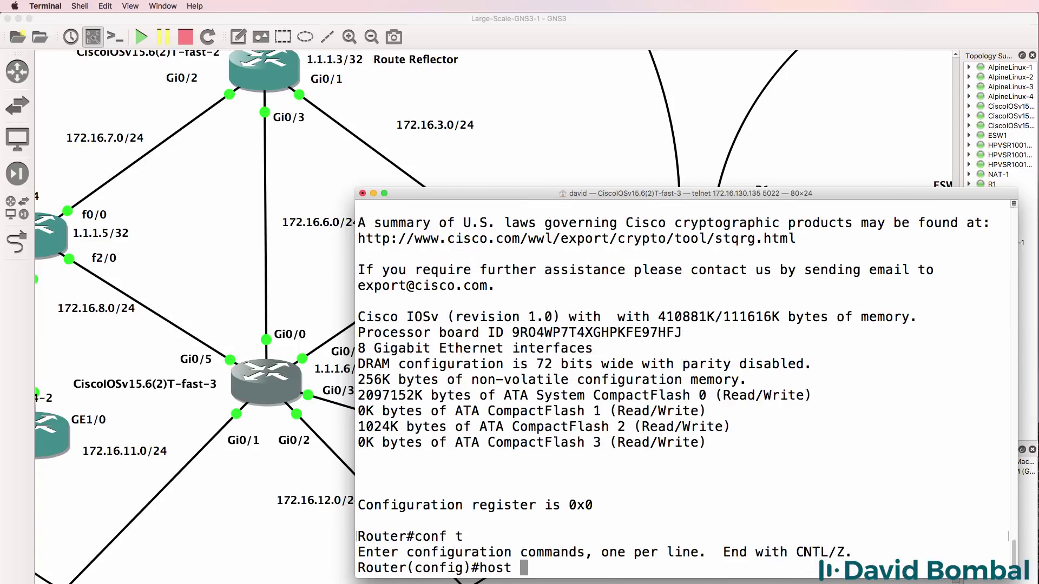
- Open the Route Reflector's console and confirm its hostname is IOSvR2
right_click(276, 61)
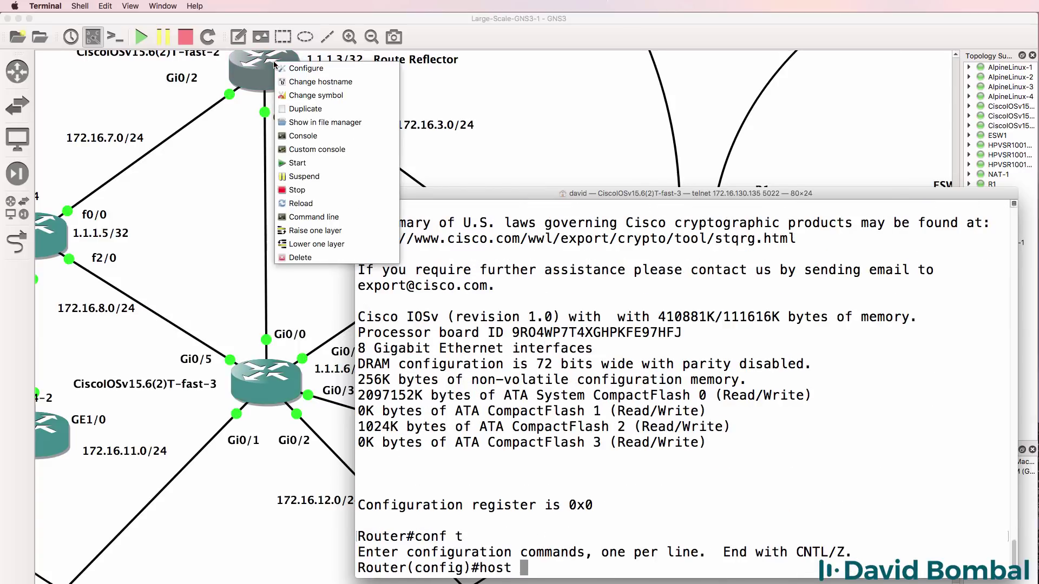
click(302, 135)
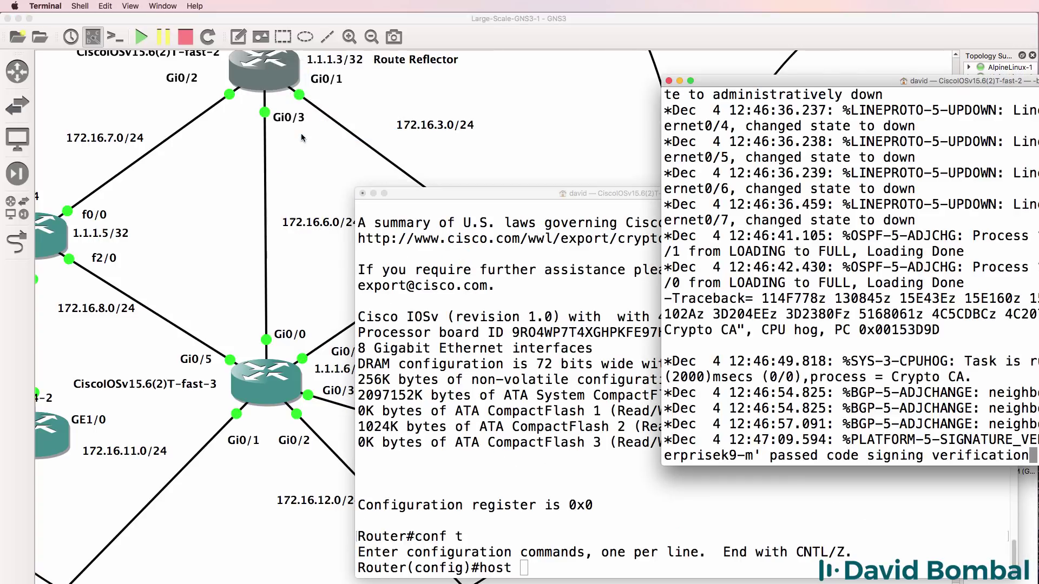
drag(986, 83, 687, 36)
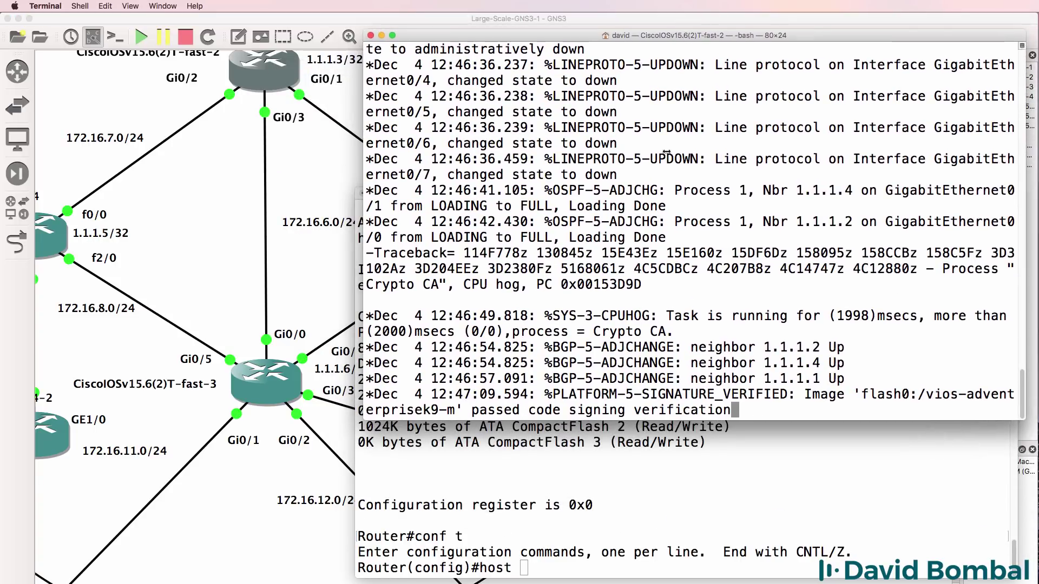
drag(427, 413, 363, 413)
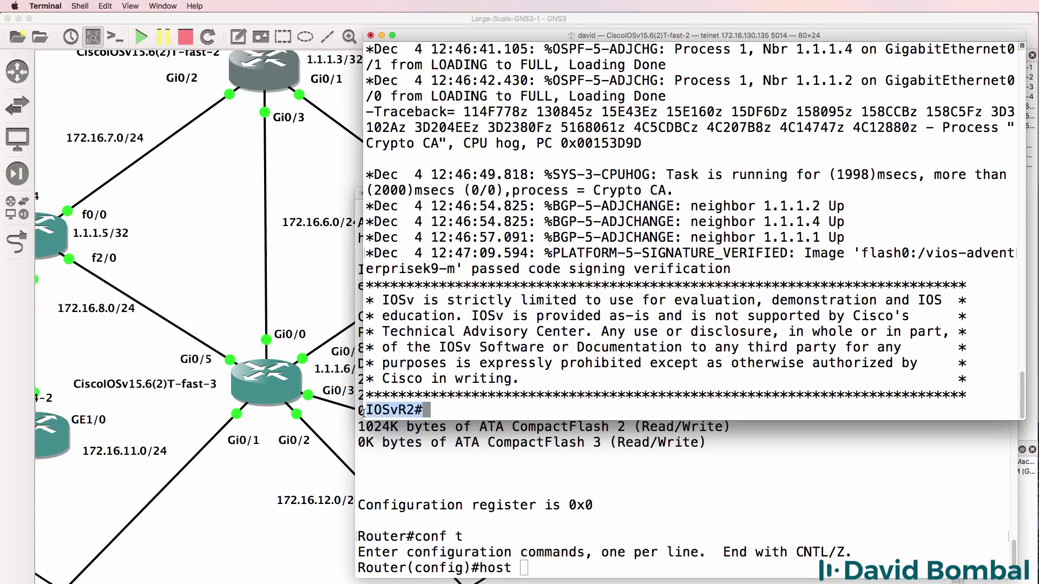
- Set the fast-3 router's hostname to IOSvR3
click(527, 486)
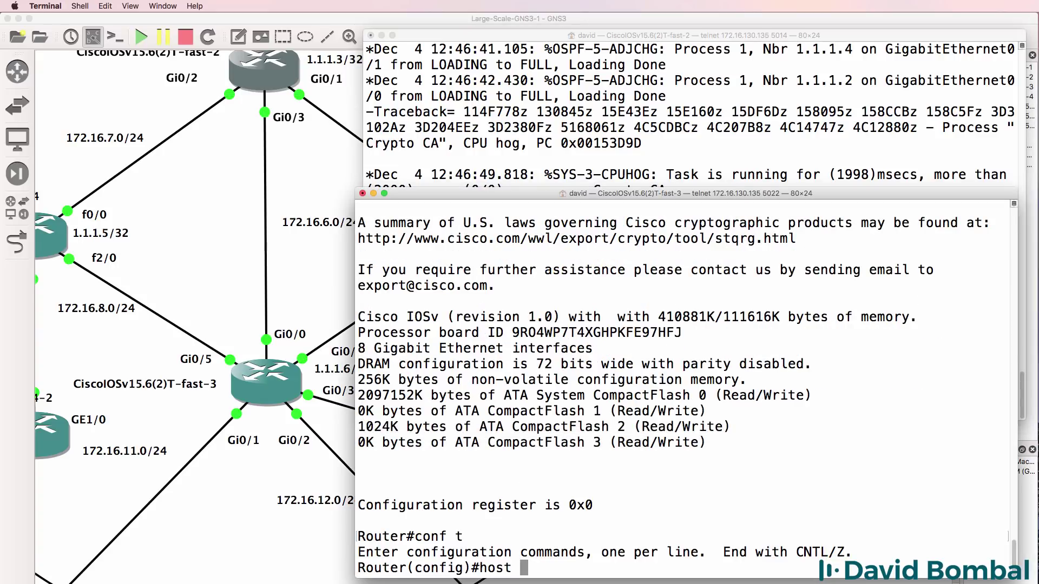
text(IOSvR3)
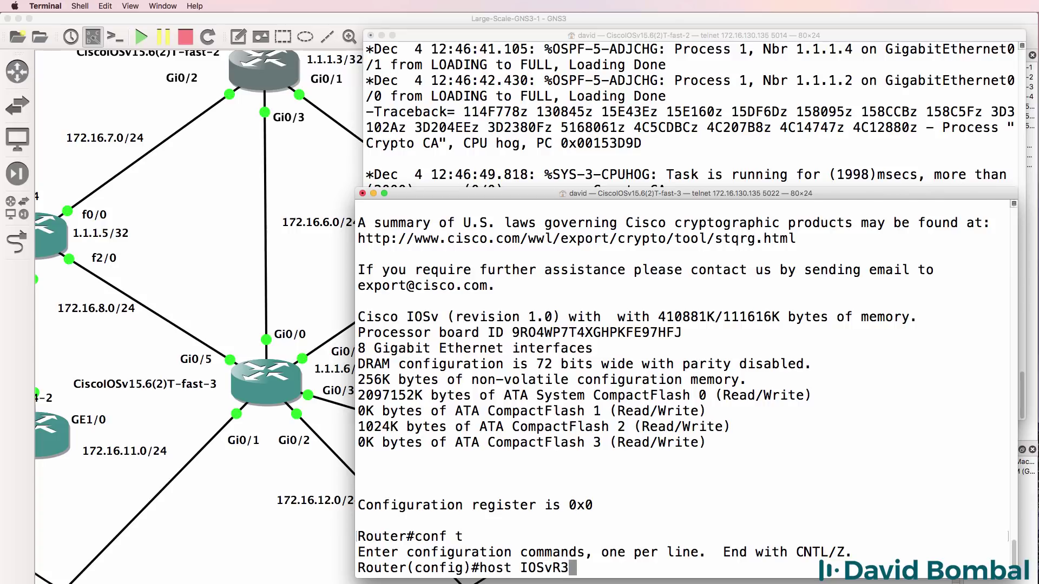
key(Return)
- Enable Gi0/0 and assign it 172.16.6.2 255.255.255.0, correcting the mistyped mask
key(super+Tab)
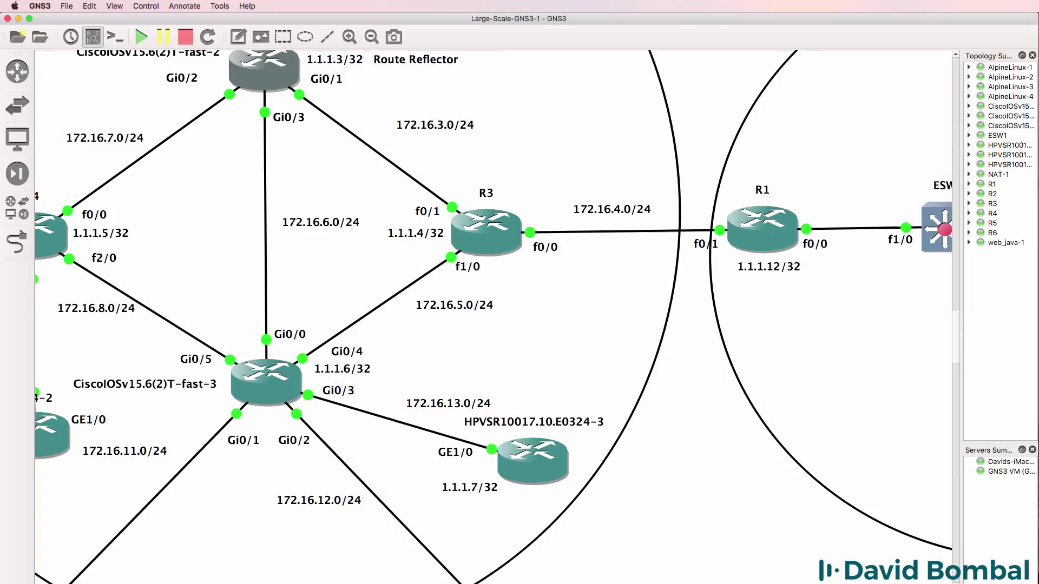
scroll(493, 317, right, 1)
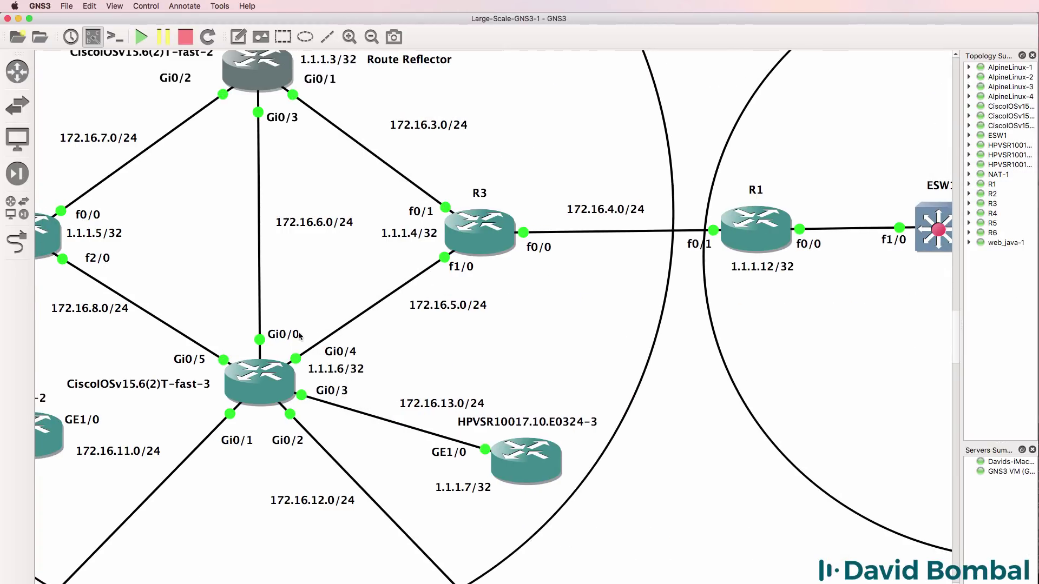
key(super+Tab)
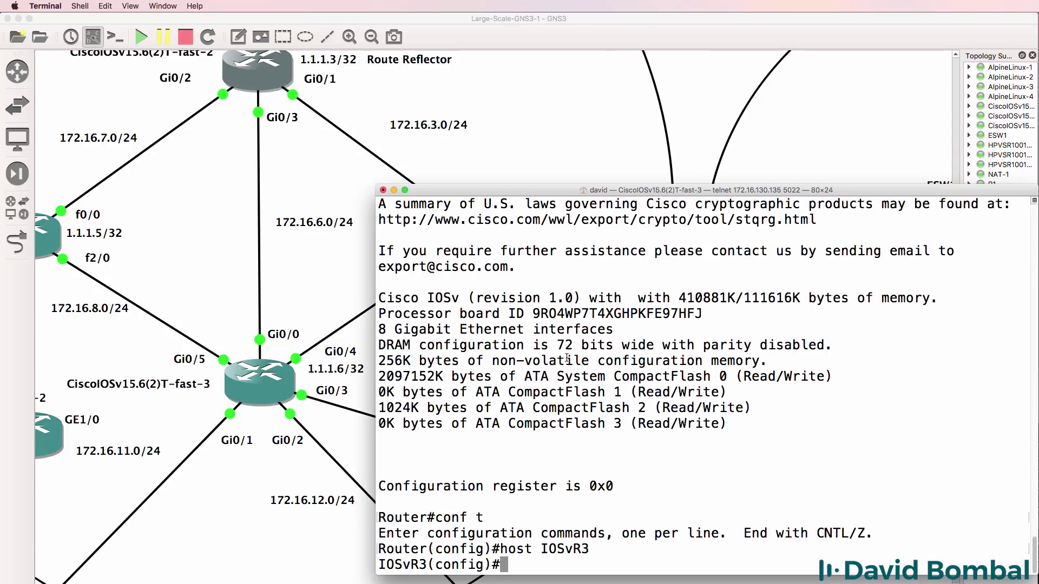
text(int g0/0)
key(Return)
text(no shut)
key(Return)
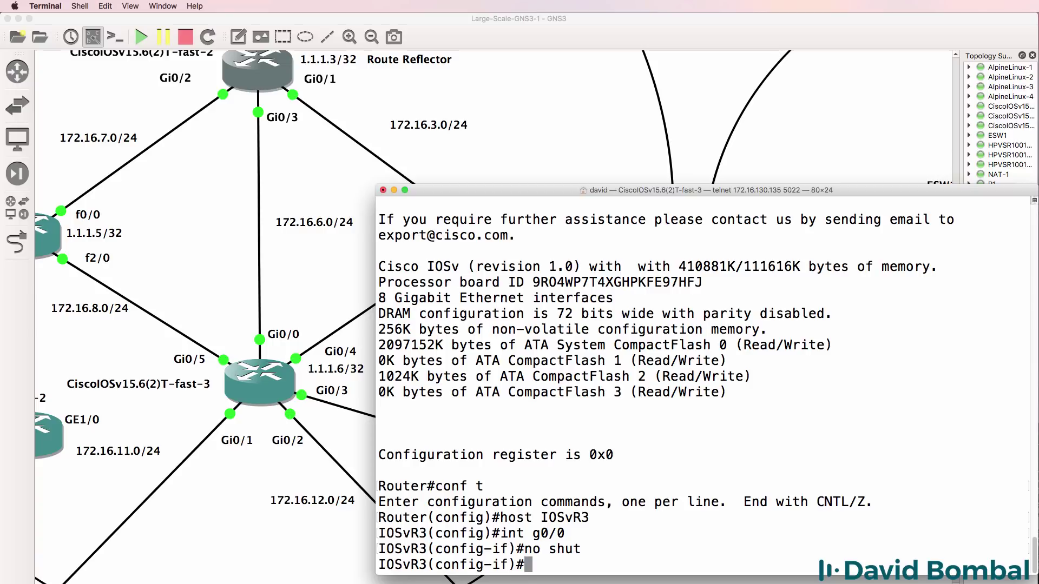
text(ip add)
key(Tab)
text(172)
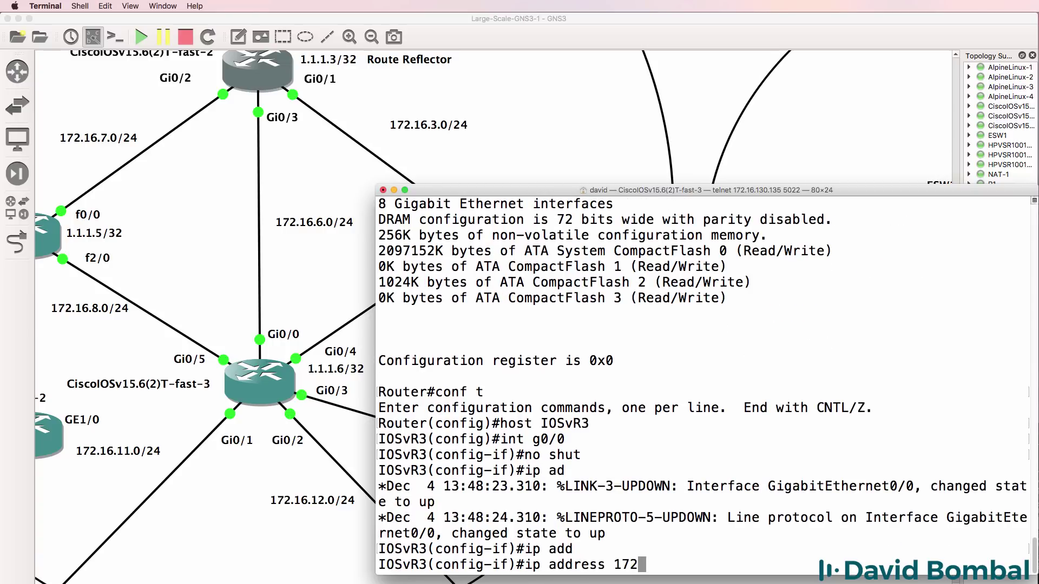
text(.16.6.2 25)
key(BackSpace)
text(.2 255.255.25.0)
key(Return)
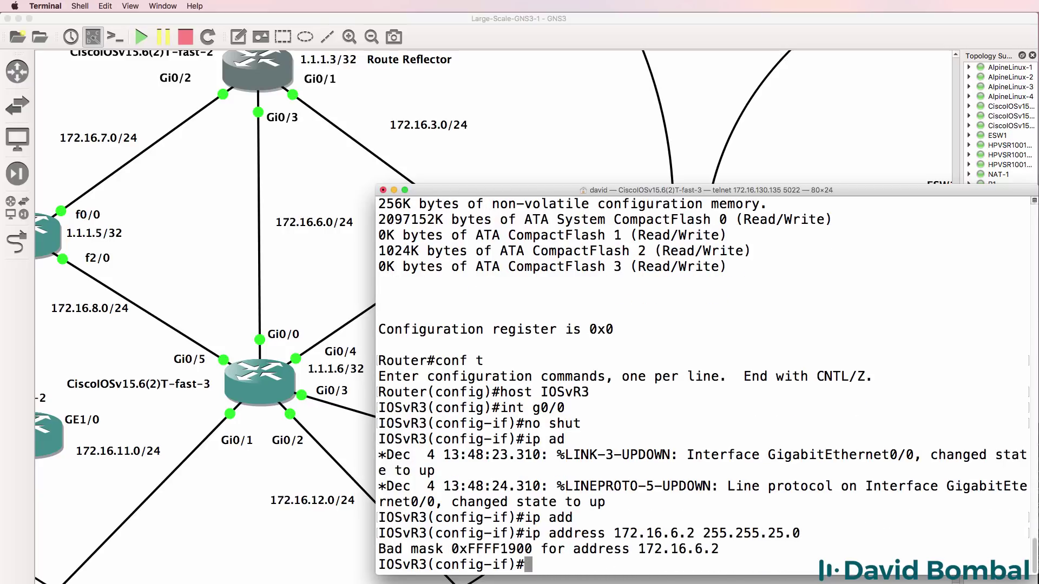
key(Up)
key(BackSpace)
text(5.0)
key(Return)
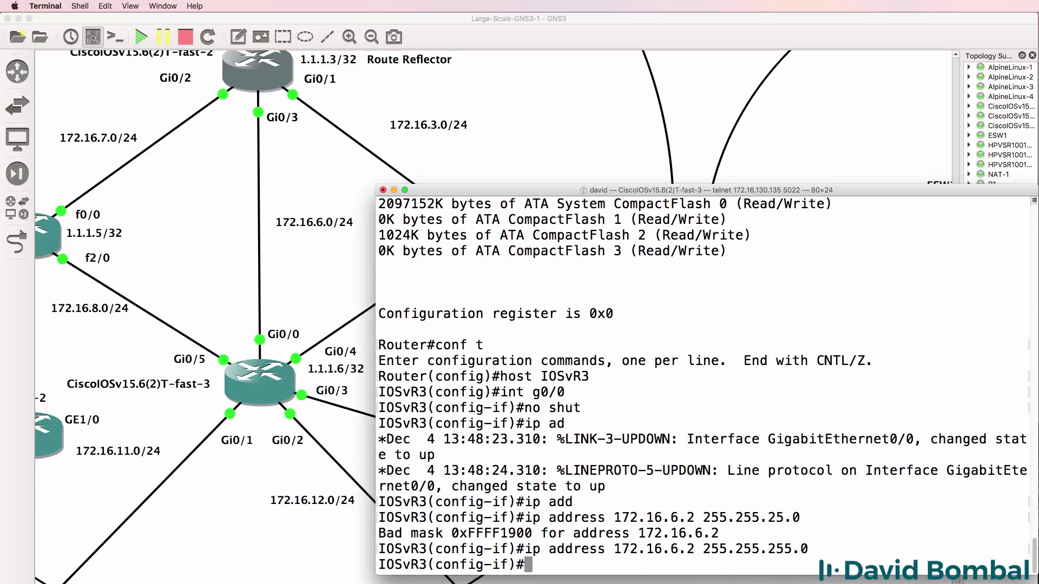
- Enter Gi0/4 and start typing its 172.16 IP address
text(int g0/4)
key(Return)
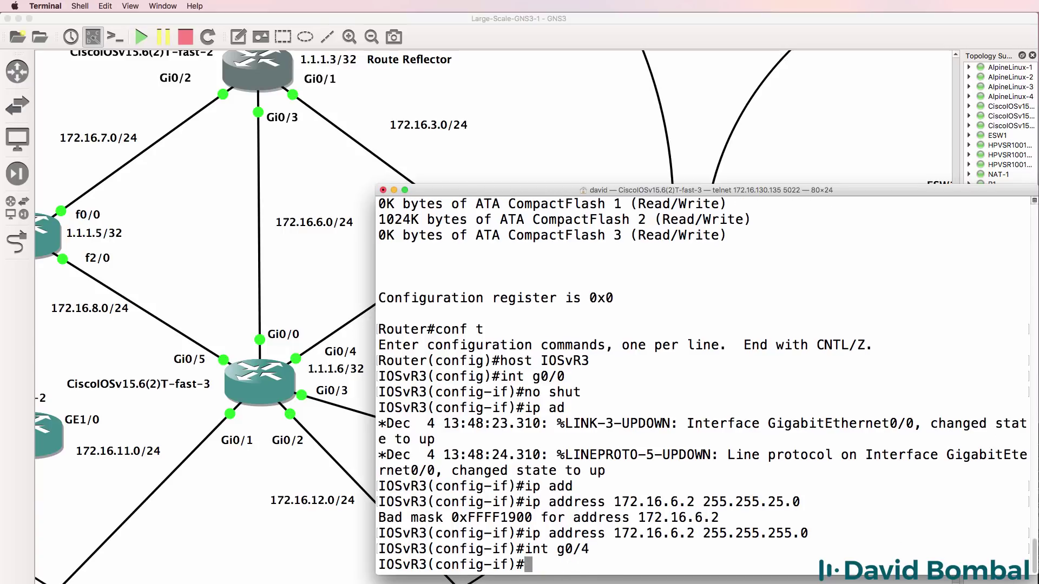
text(ip add)
key(Tab)
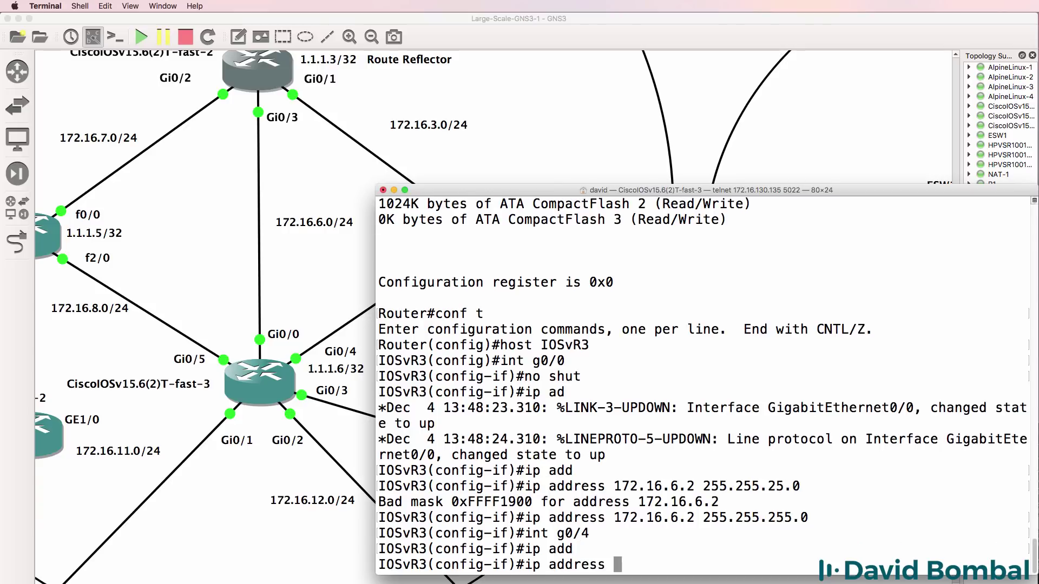
text(172.16)
- Give Gi0/4 172.16.5.2/24, then enable Gi0/3 with 172.16.13.1/24
drag(480, 190, 585, 170)
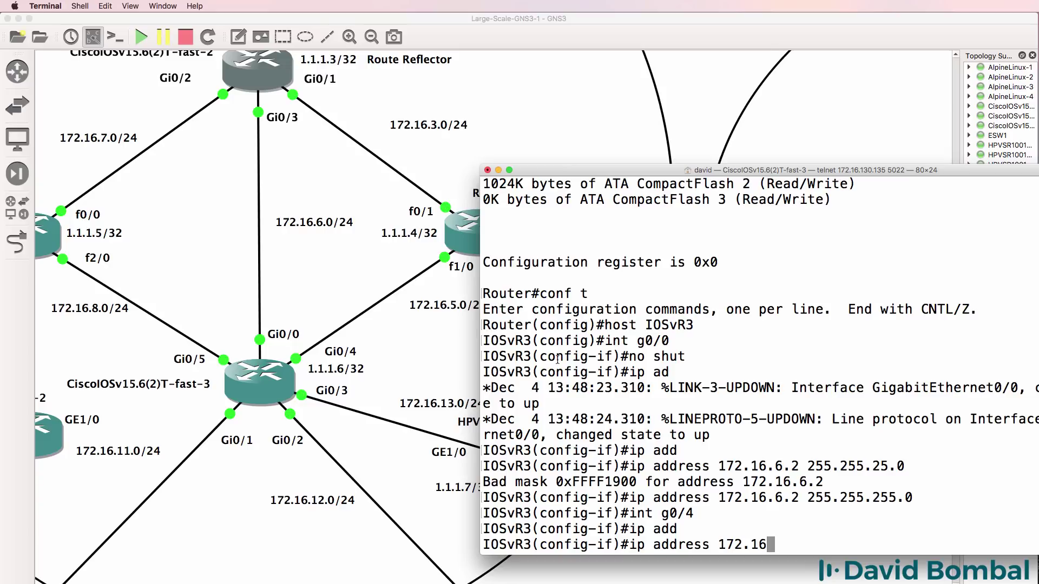
text(.5.2 255)
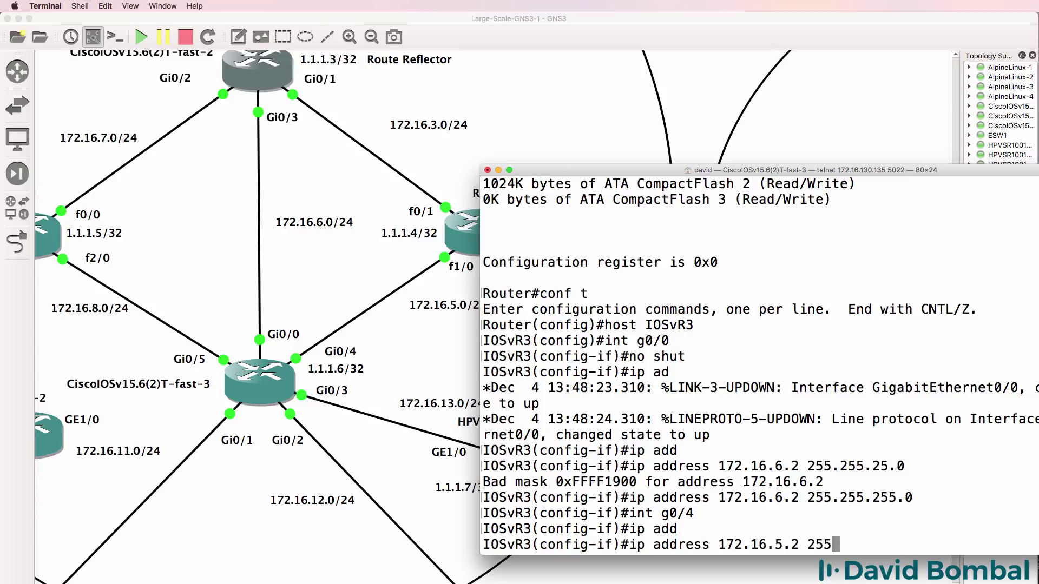
text(.255.255)
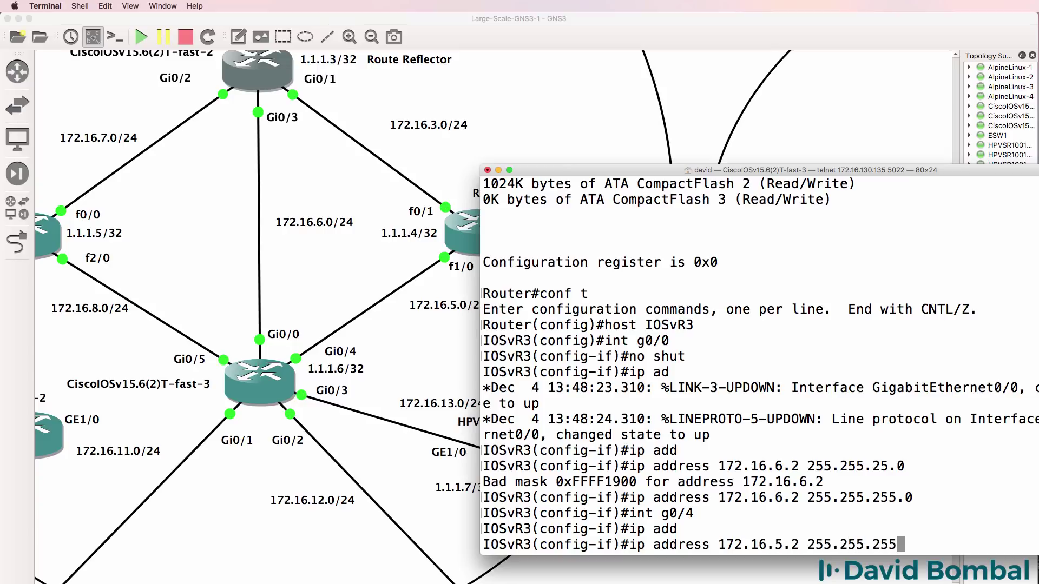
text(.0)
key(Return)
text(int g0/)
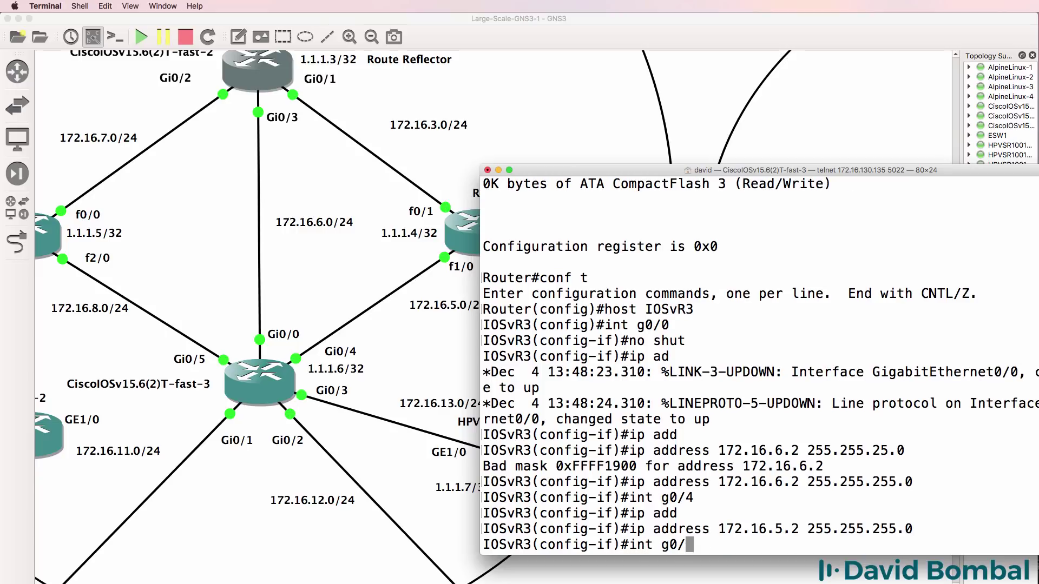
text(3)
key(Return)
text(no shut)
key(Return)
text(ip)
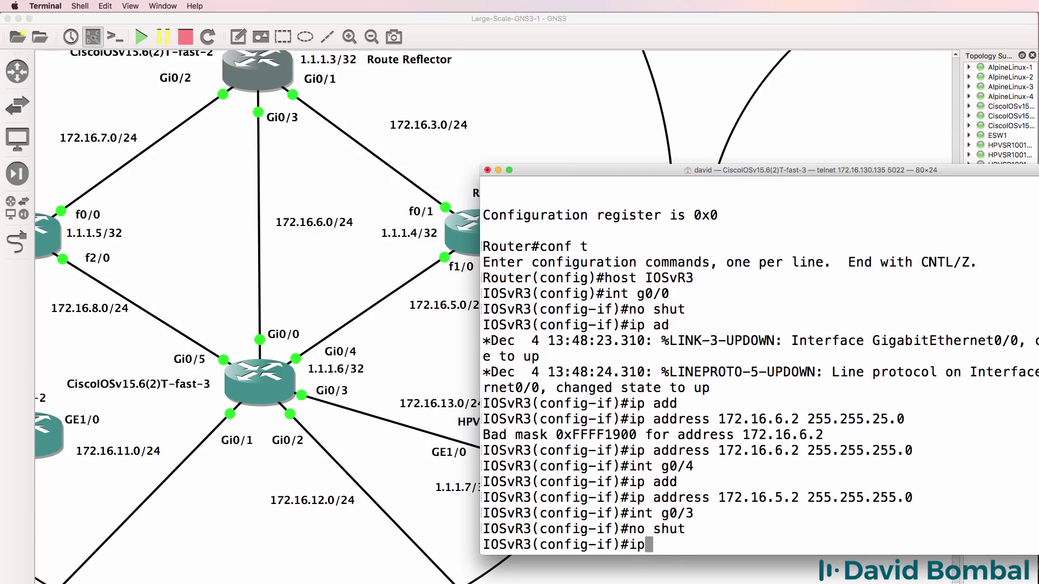
text( add)
key(Tab)
text(172.16)
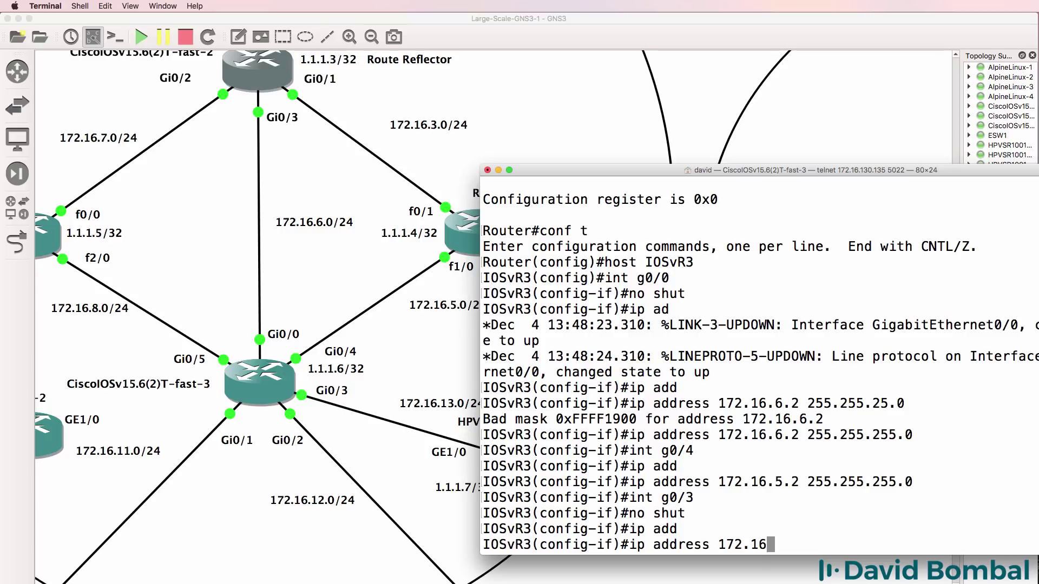
text(.13.2)
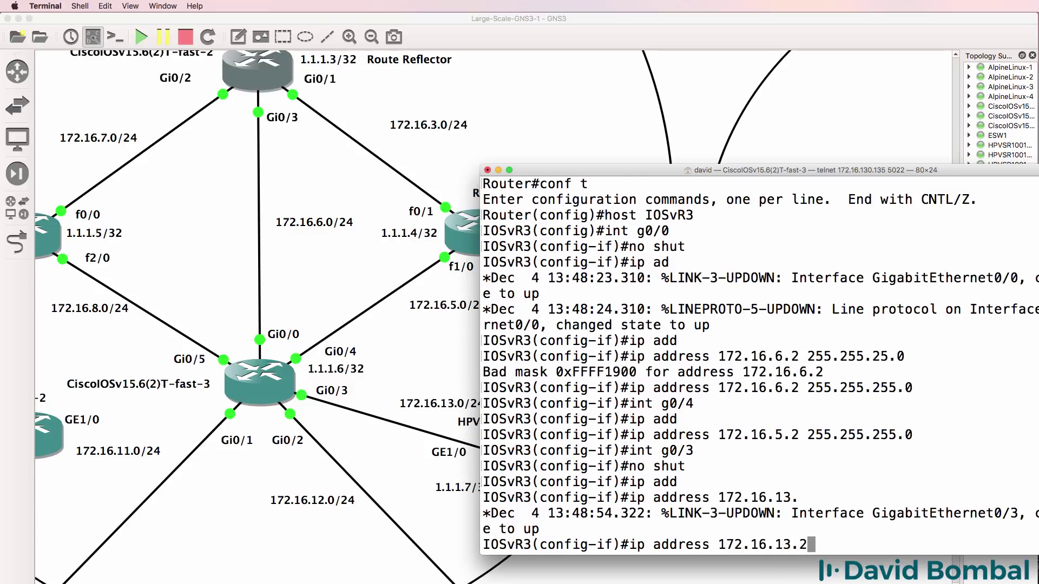
key(BackSpace)
text(1 255.255.255.0)
key(Return)
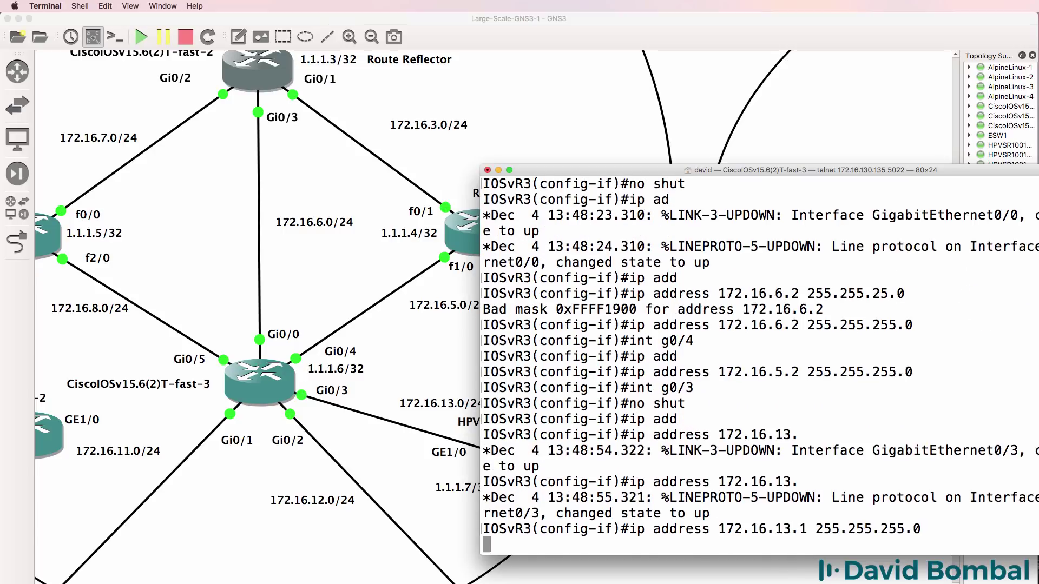
- Enable Gi0/2 and address it 172.16.12.1 255.255.255.0
text(int g0/)
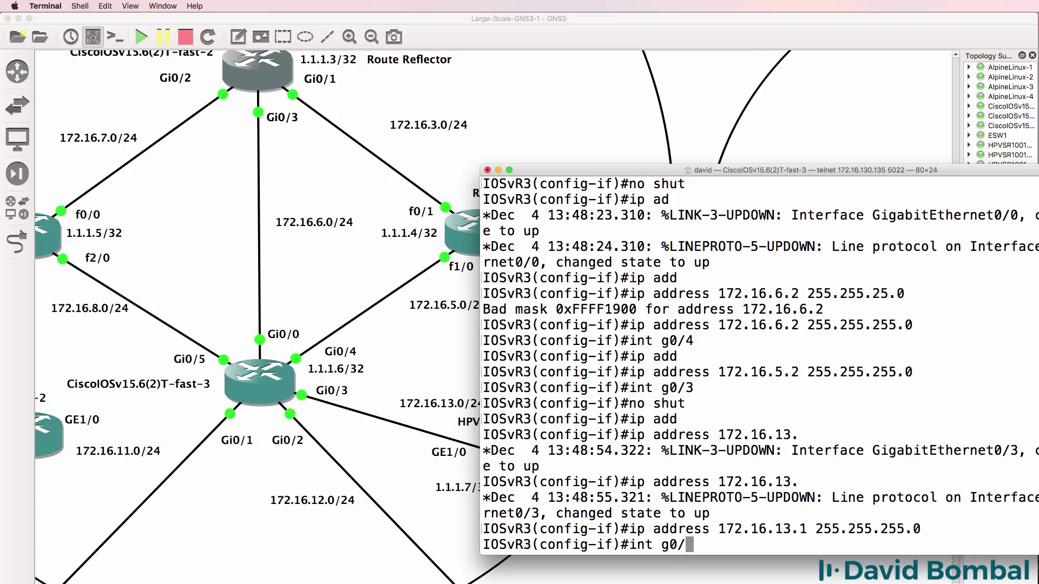
text(2)
key(Return)
text(no shut)
key(Return)
text(ip ad)
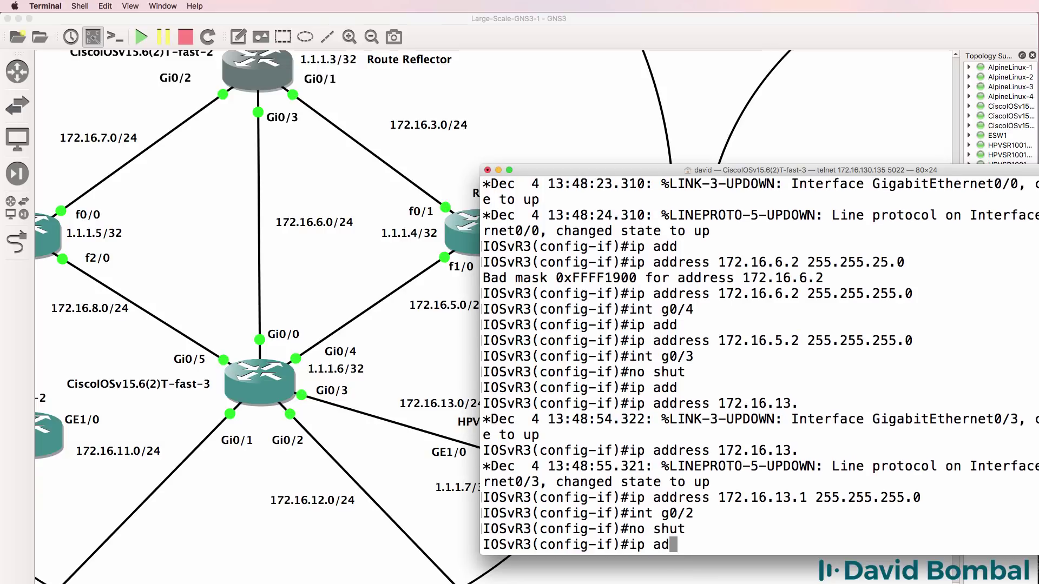
text(d)
key(Tab)
text(172.16.12)
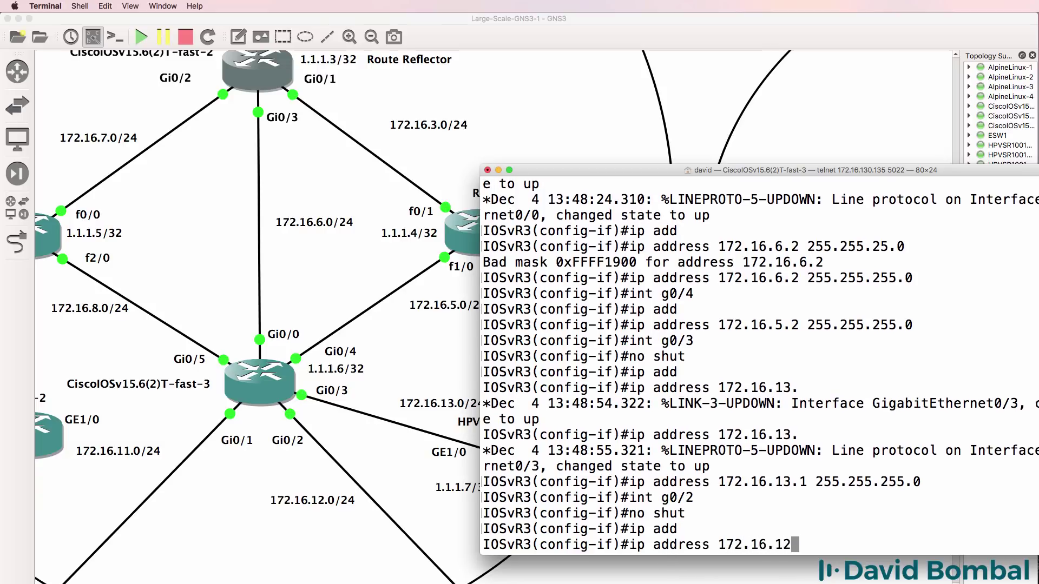
text(.1 255.255.255.0)
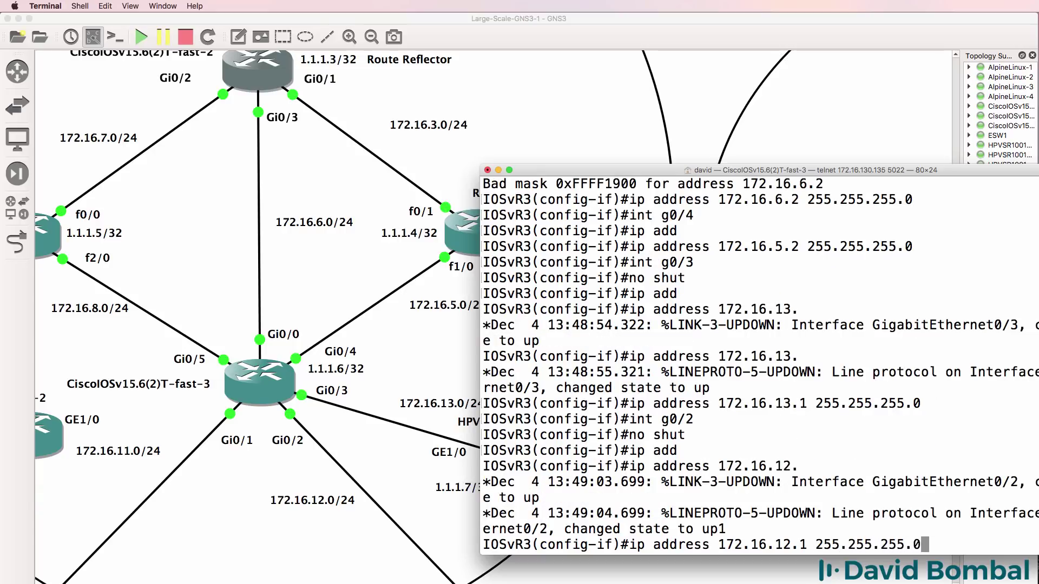
key(Return)
- Enable Gi0/1 and address it 172.16.11.1 255.255.255.0
text(int g0/1)
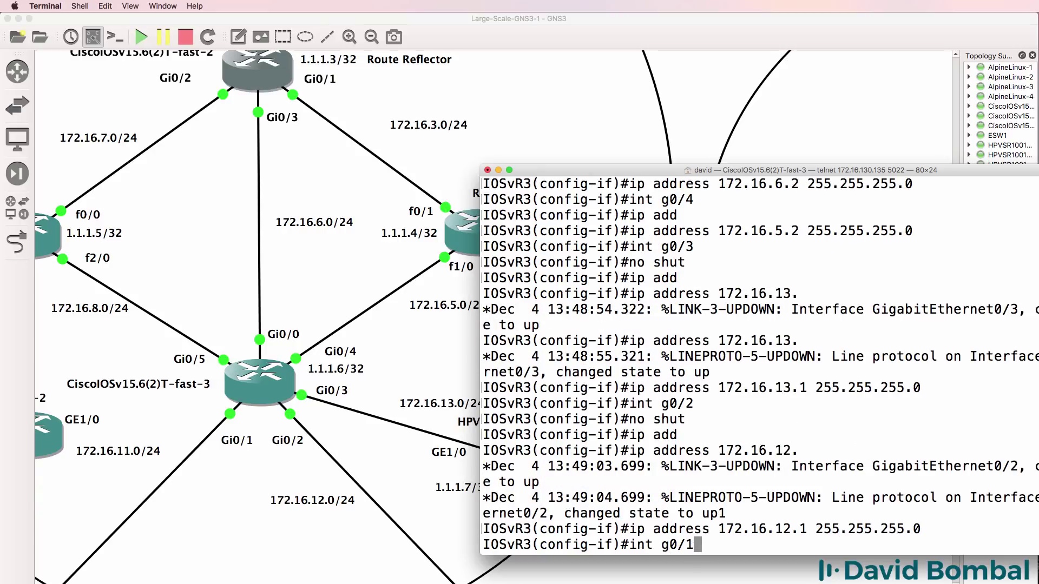
key(Return)
text(no shut)
key(Return)
text(ip add)
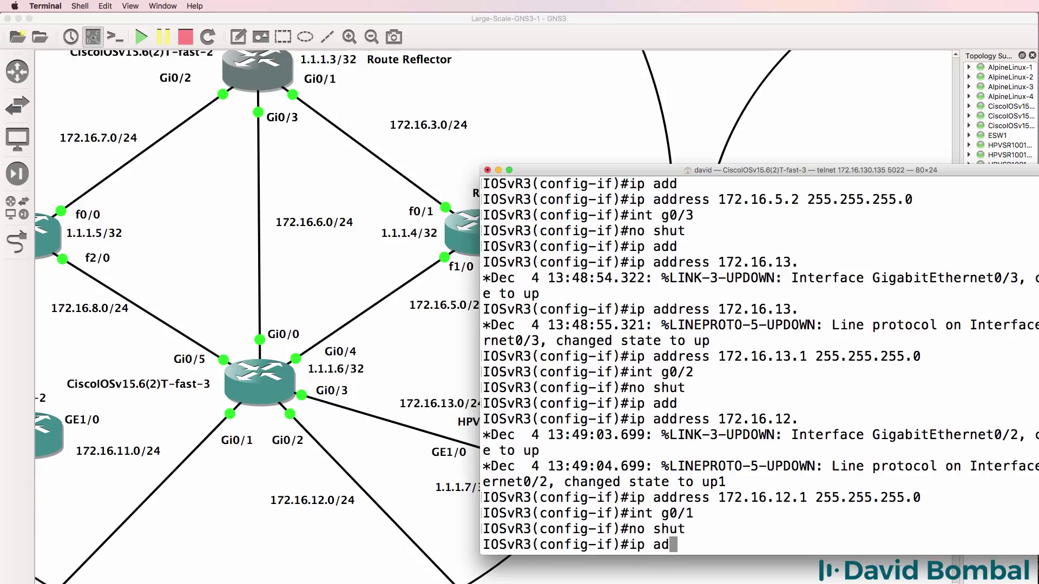
key(Tab)
text(172.16.1)
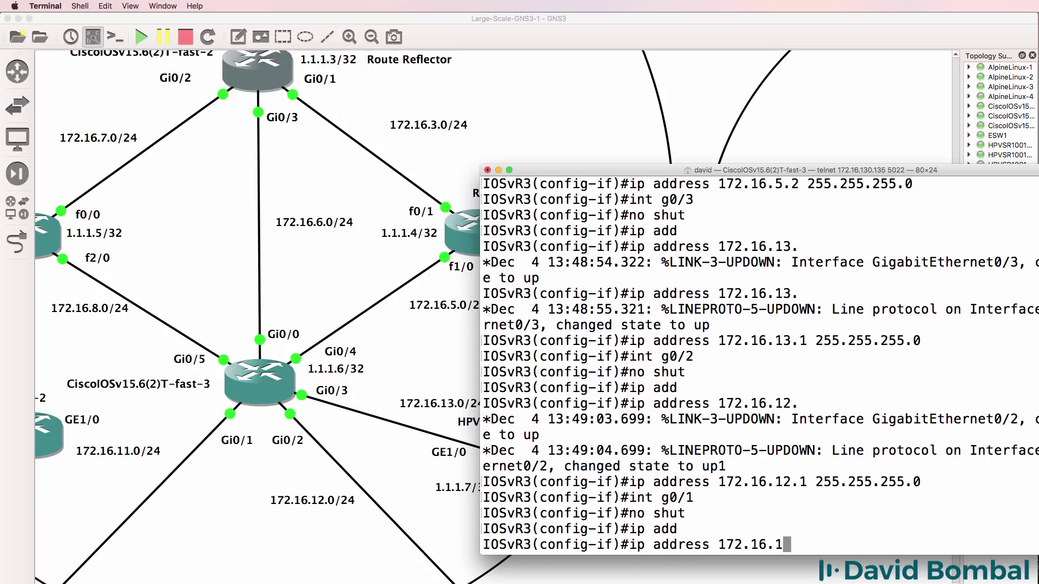
text(1.1 255.255.255.0)
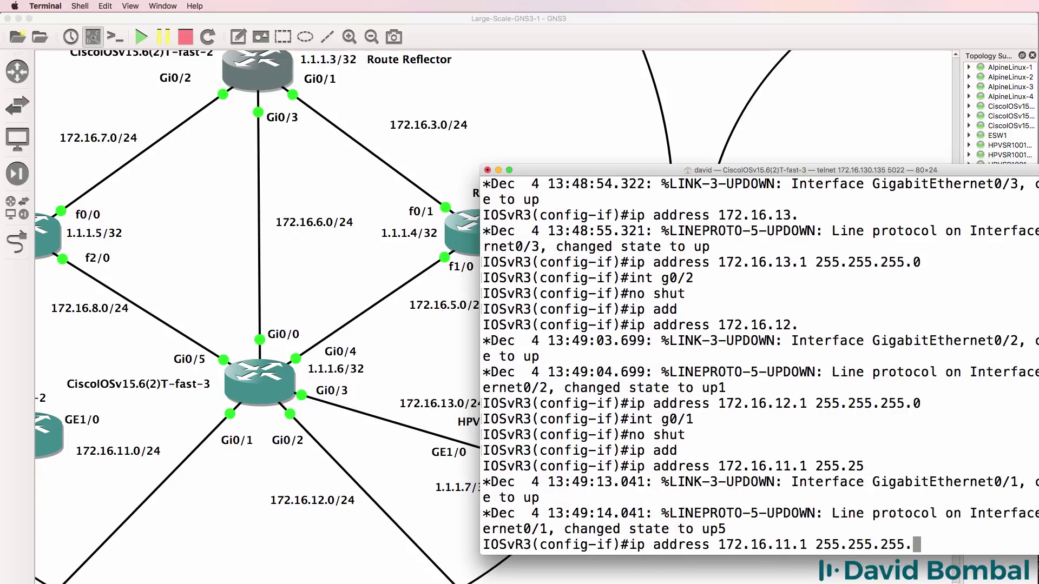
key(Return)
- Enable Gi0/5 and address it 172.16.8.2 255.255.255.0
text(int g0/5)
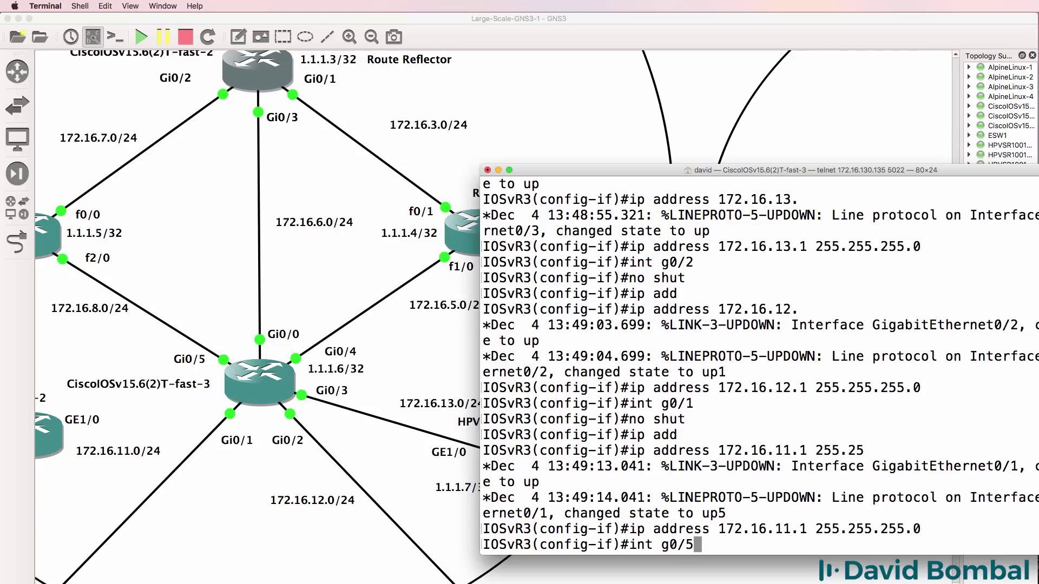
key(Return)
text(no shut)
key(Return)
text(ip add)
key(Tab)
text(1)
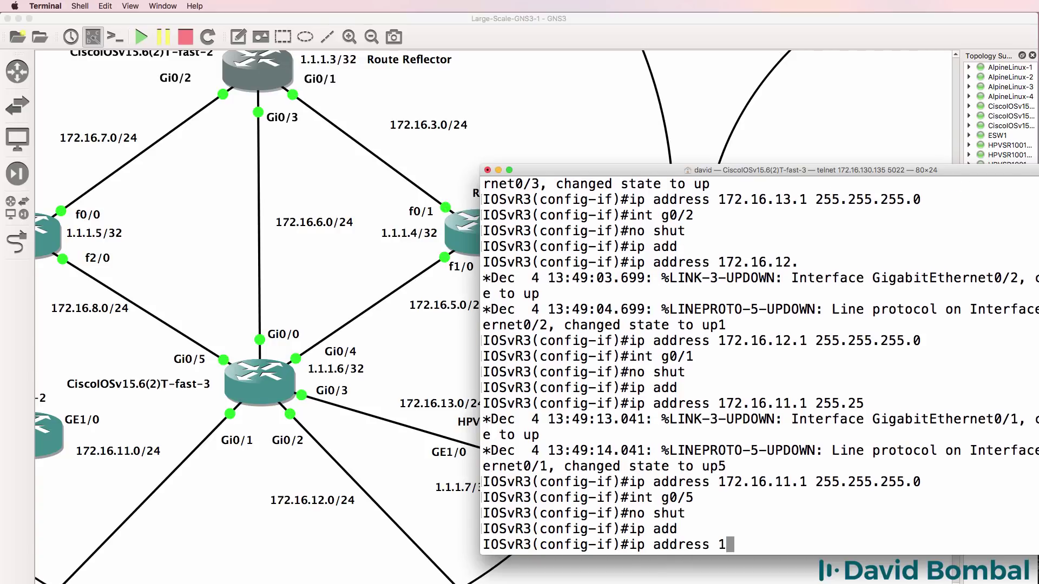
text(72.16.1)
key(BackSpace)
text(8)
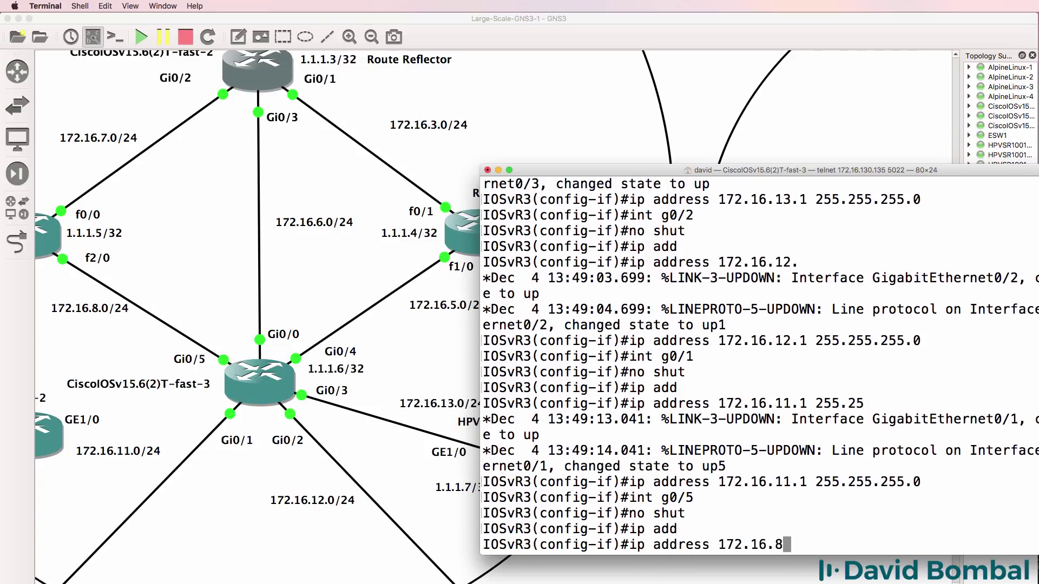
text(.2 255.255.255.0)
key(Return)
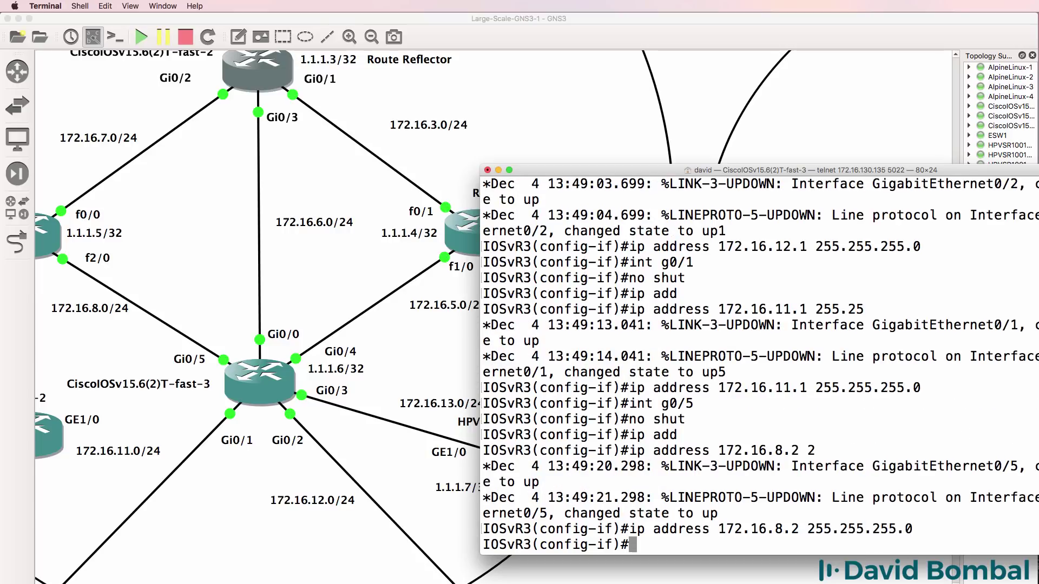
- Create Loopback0 and enter its /32 address with mask 255.255.255.255
text(int loop 0)
key(Return)
text(ip a)
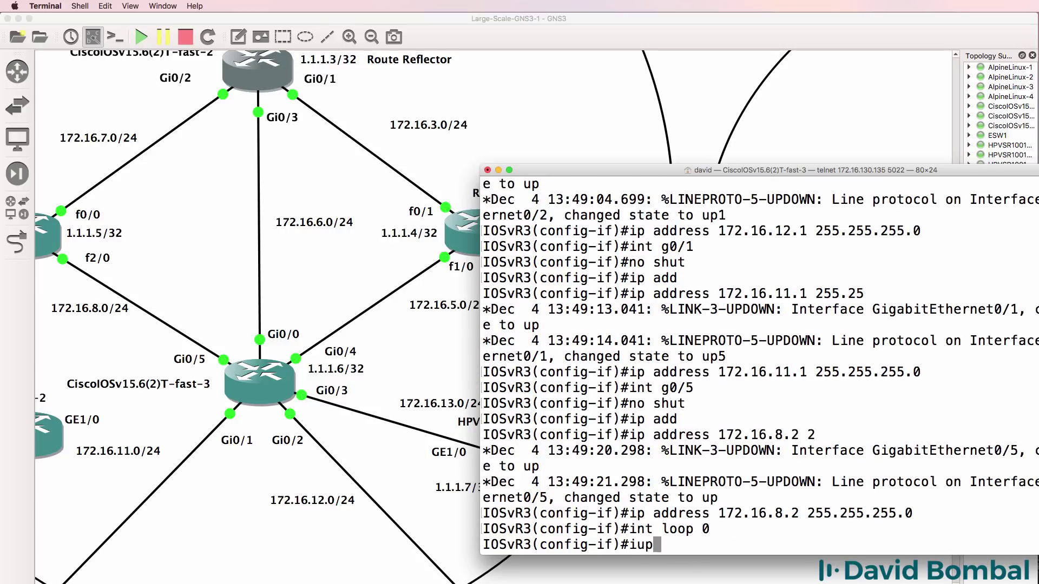
key(BackSpace)
key(BackSpace)
key(BackSpace)
text(p add)
key(Tab)
text(1.1.1.1)
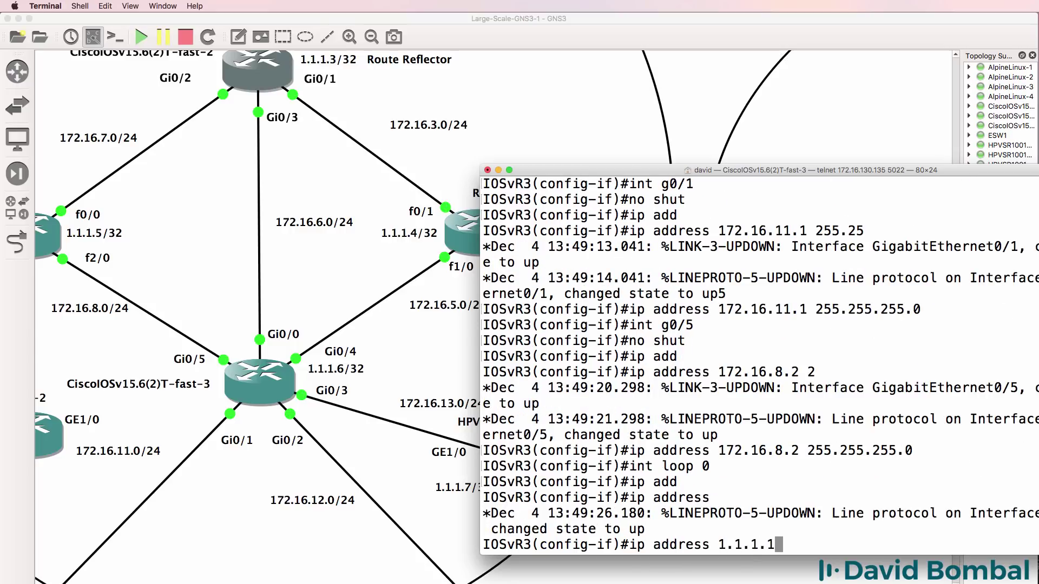
key(BackSpace)
text(6 255.)
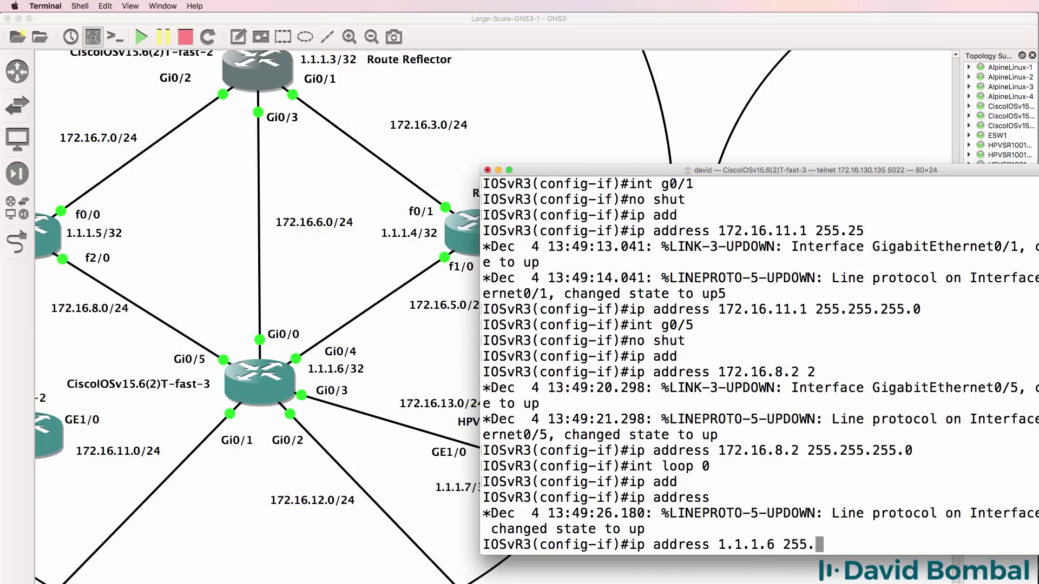
text(255.255.255)
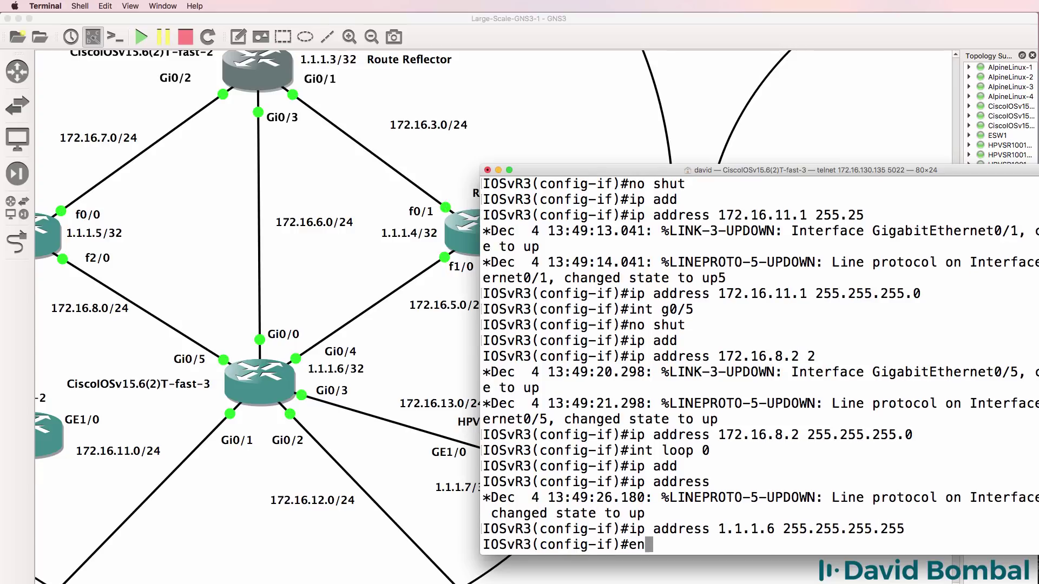
- Exit configuration mode and review the interface summary with sh ip int brief
text(d)
key(Return)
text(sh ip i)
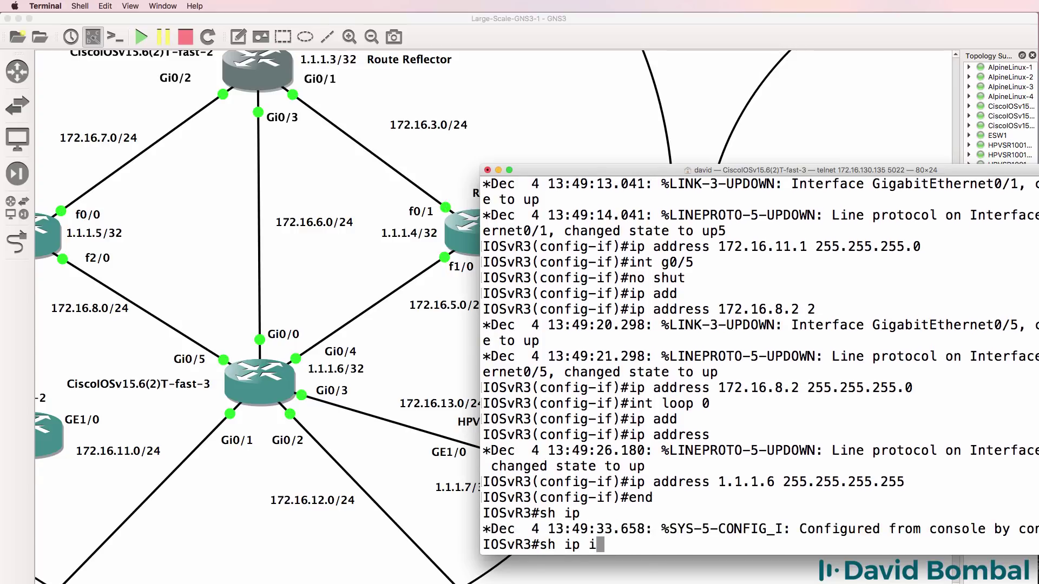
text(nt brief)
key(Return)
drag(649, 170, 532, 172)
drag(535, 264, 352, 260)
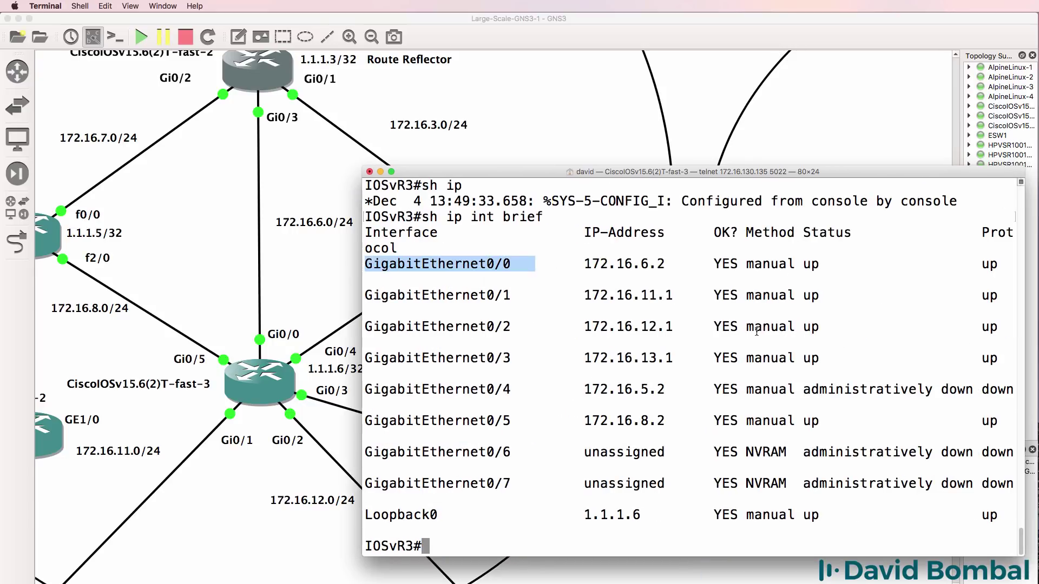
- Bring Gi0/4 up with no shutdown and return to the privileged prompt
text(conf t)
key(Return)
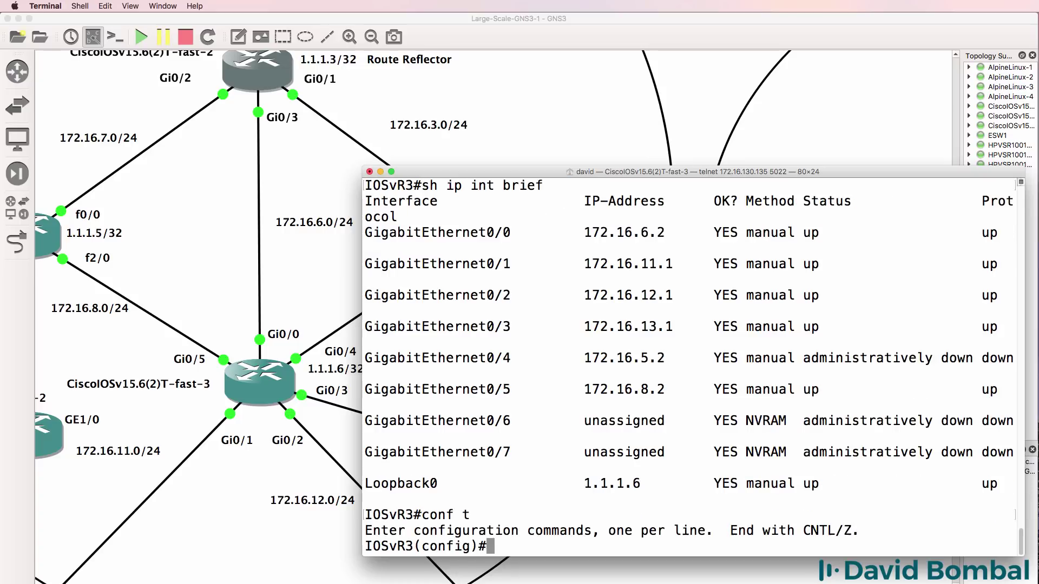
text(int g0/4)
key(Return)
text(no shut)
key(Return)
text(e)
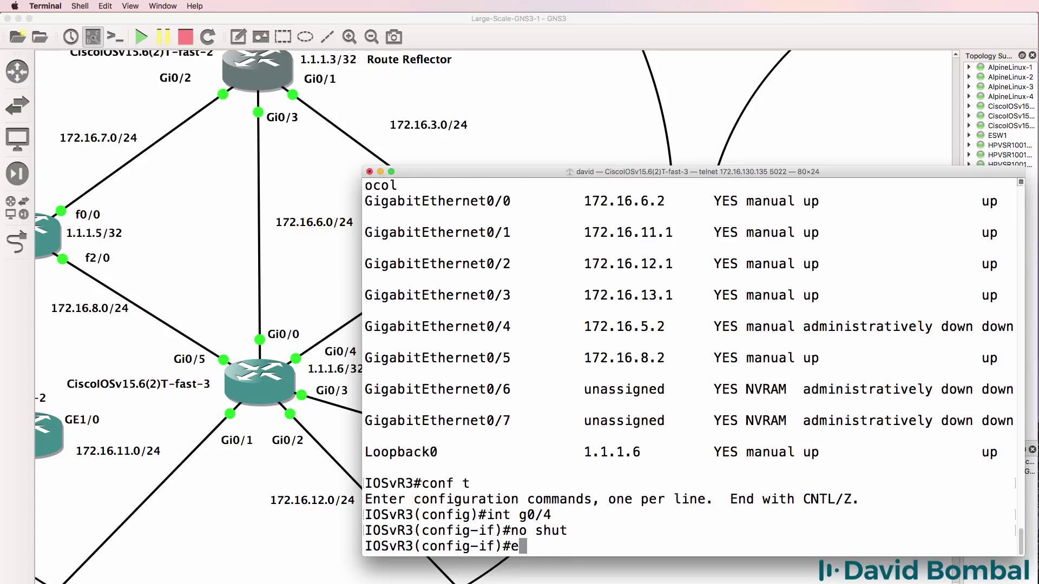
text(nd)
key(Return)
key(Return)
- Verify Gi0/0–Gi0/5 and Loopback0 are up, then save the configuration with wr
text(sh ip )
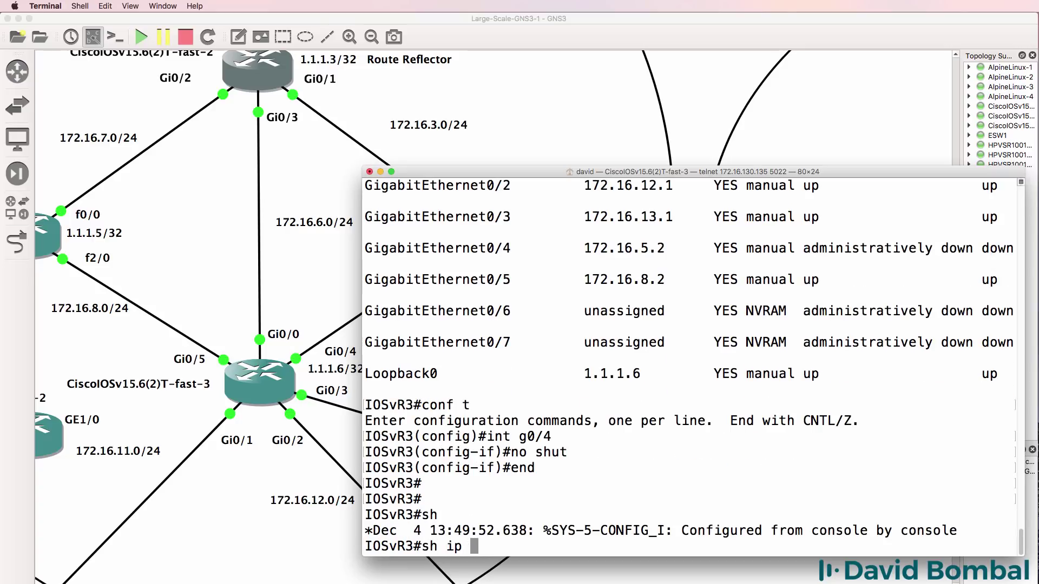
text(int bri)
key(BackSpace)
key(BackSpace)
key(BackSpace)
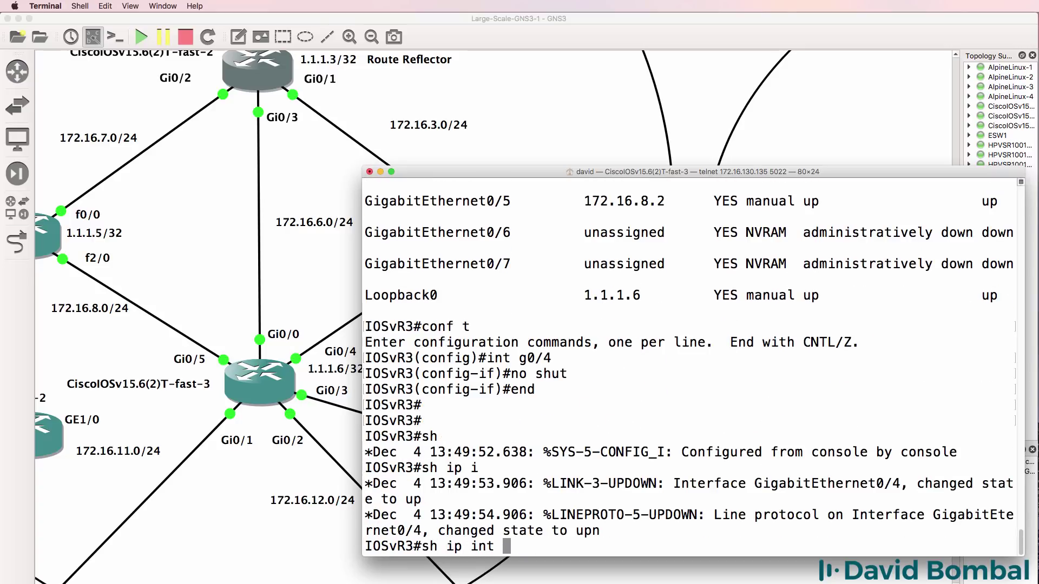
text(bri)
key(Tab)
key(Return)
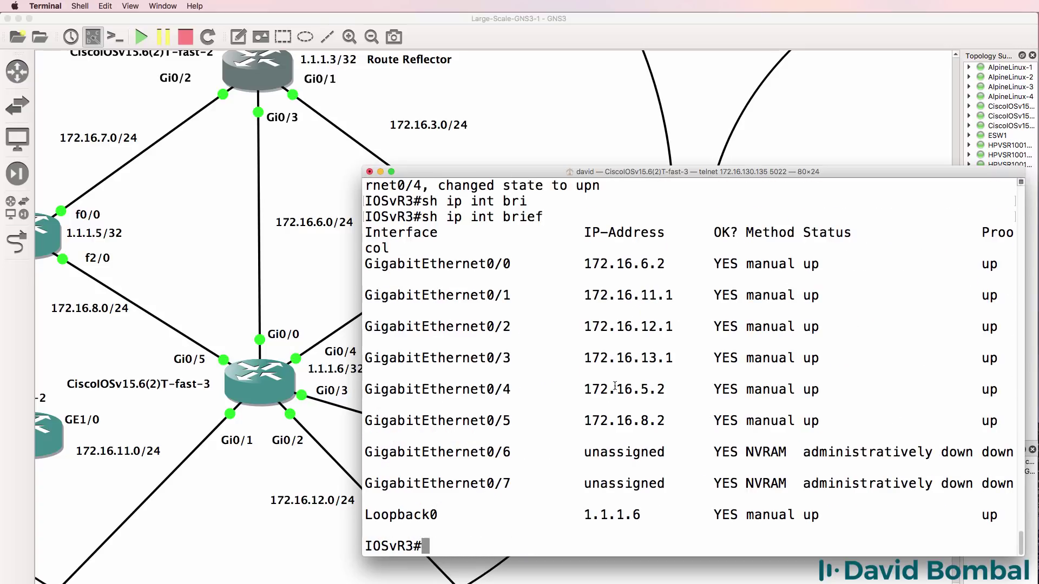
drag(368, 262, 1006, 420)
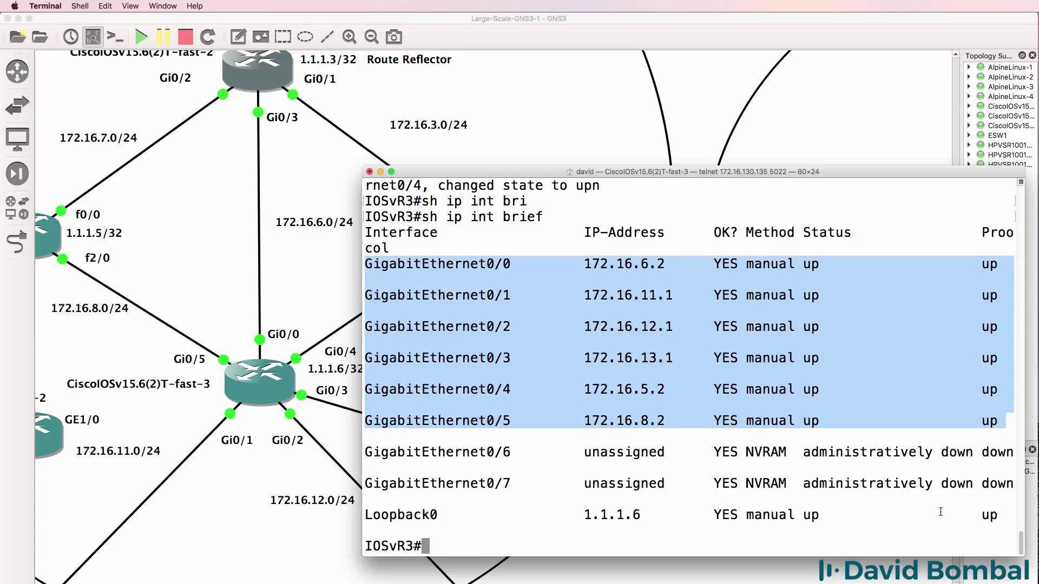
drag(1004, 521, 380, 509)
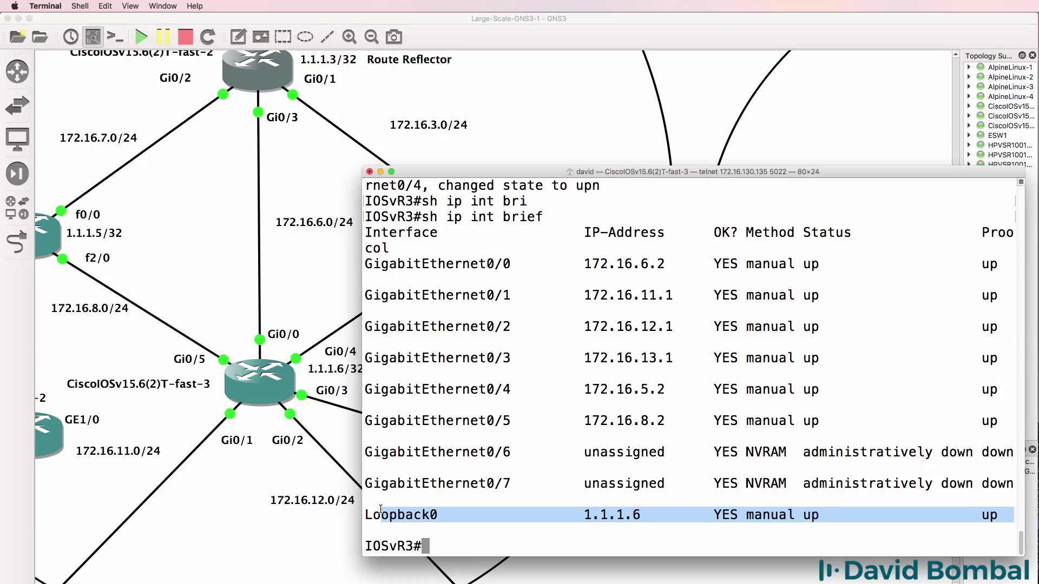
text(wr)
key(Return)
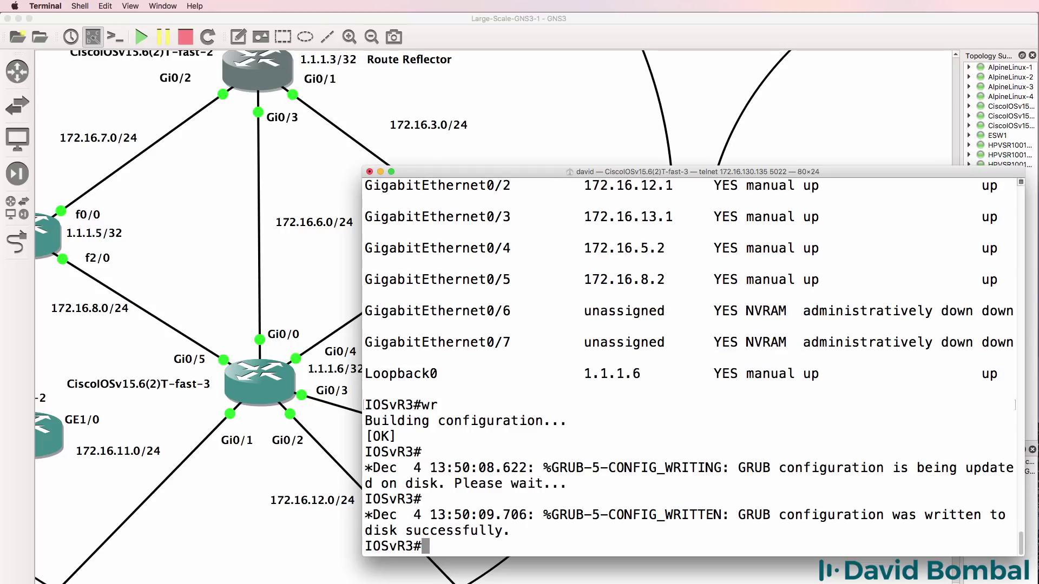
- Bring GNS3 forward, zoom out, and widen the canvas to show AS 65000 and SMB1
click(429, 37)
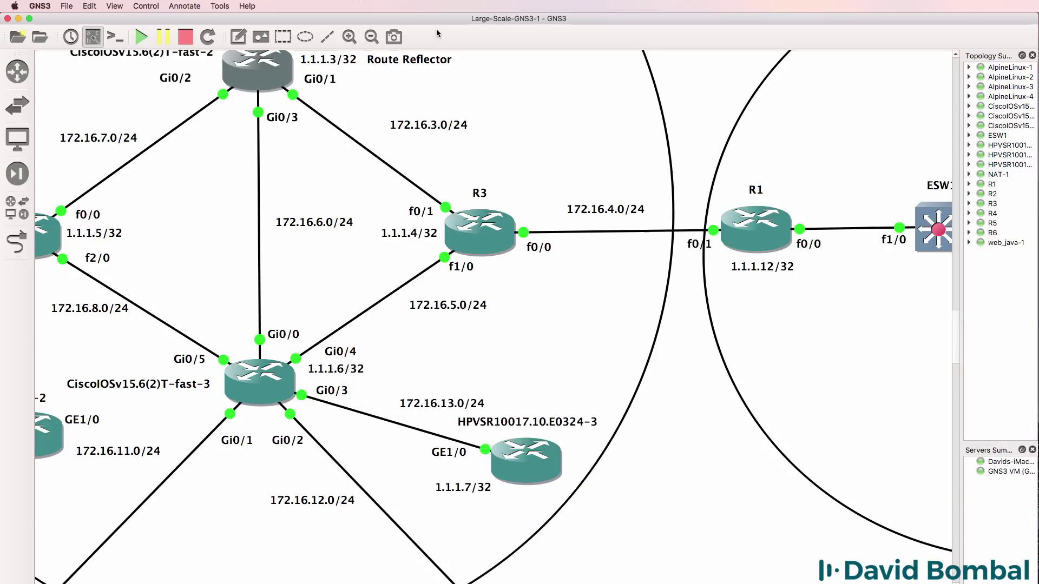
click(371, 36)
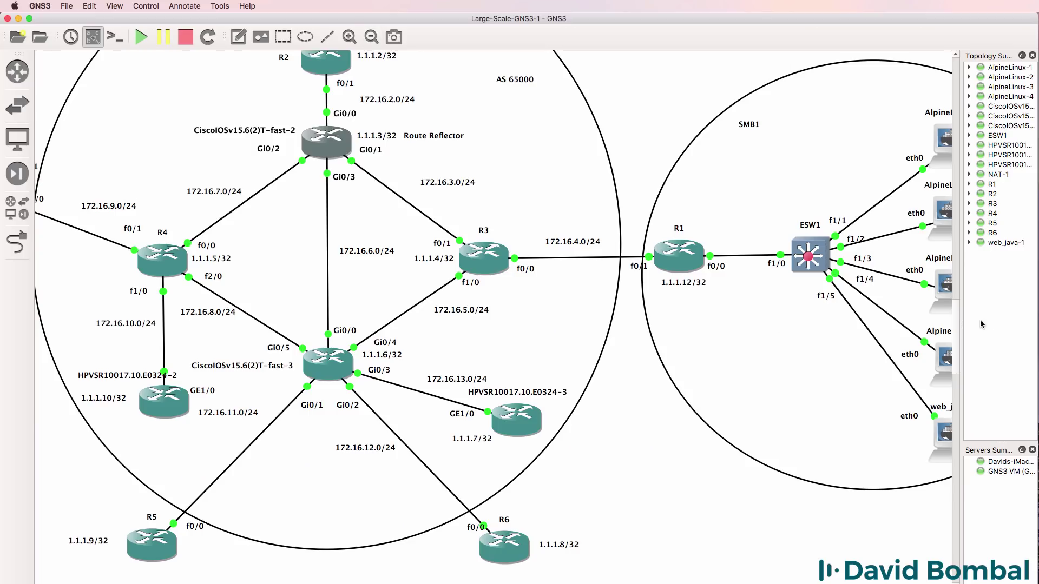
drag(962, 319, 988, 318)
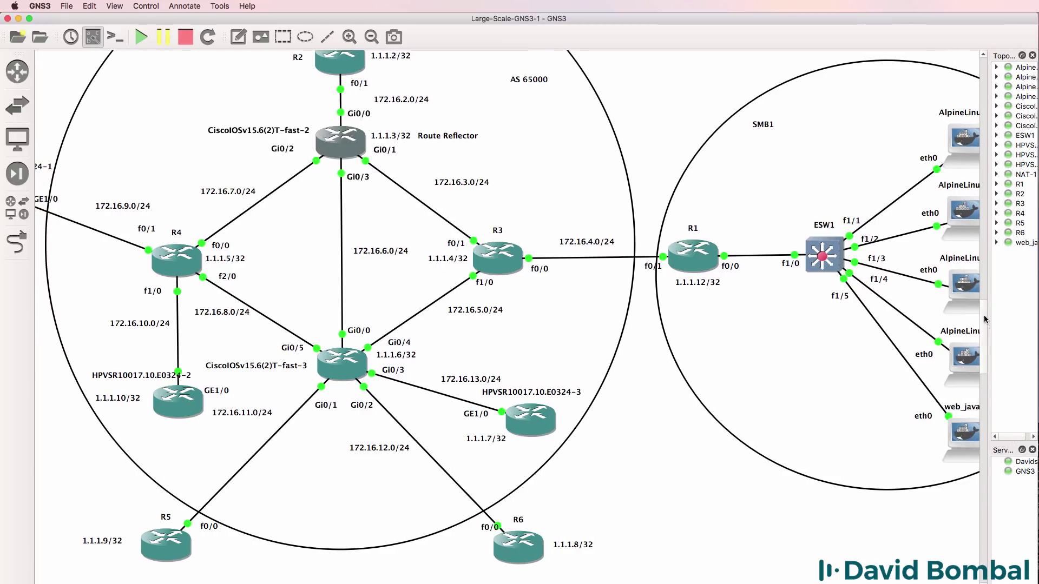
scroll(486, 379, up, 5)
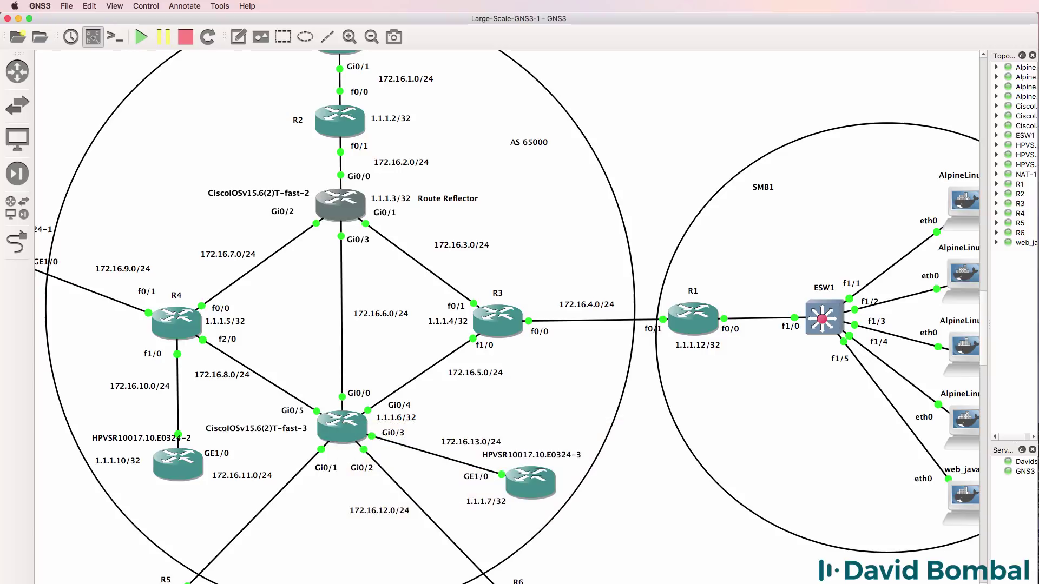
- On IOSvR3, start OSPF process 1 with network 0.0.0.0 255.255.255.255 in area 0
key(super+Tab)
text(conf t)
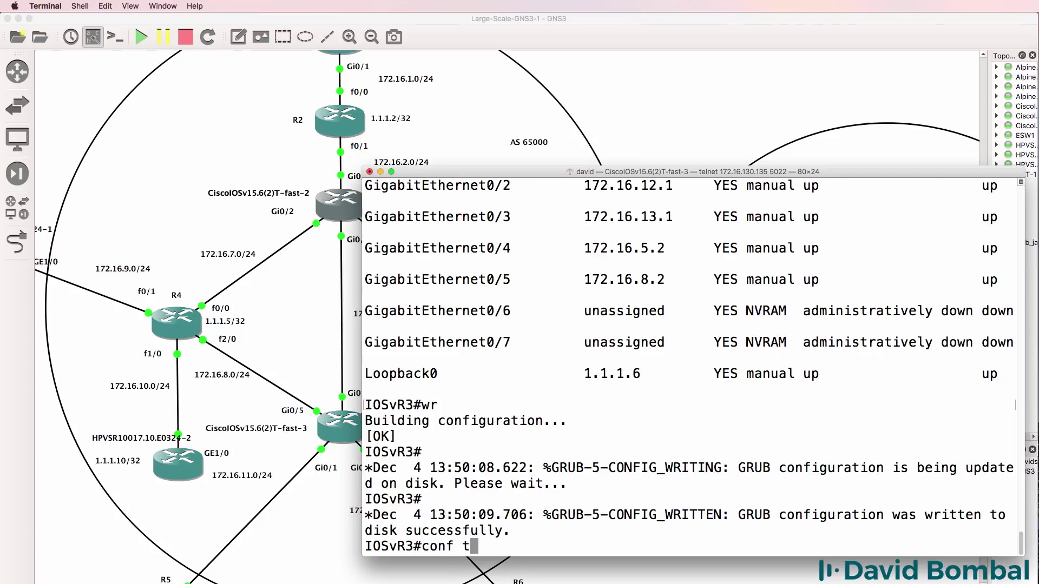
key(Return)
text(router ospf 1)
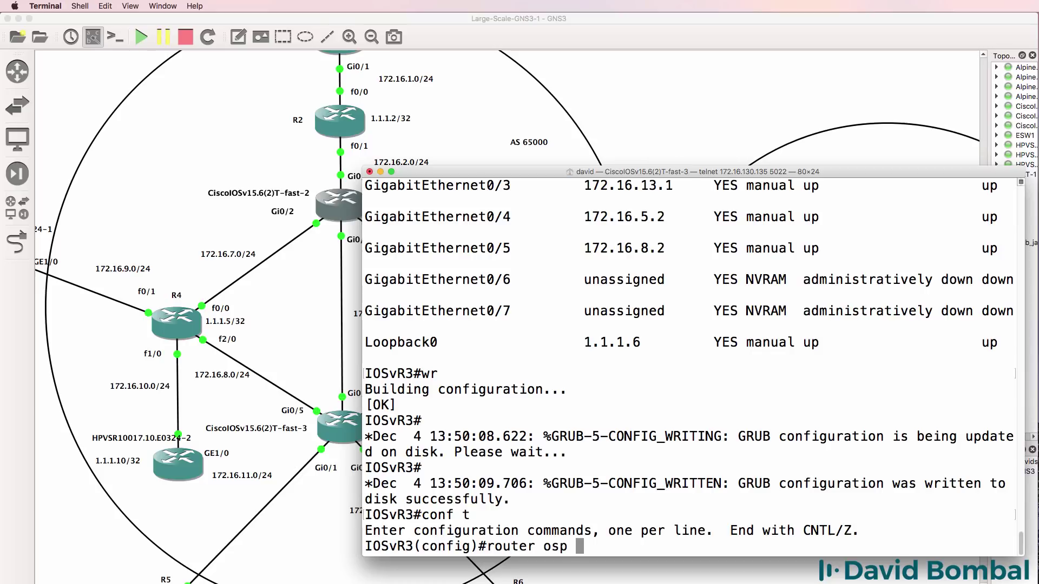
key(Return)
text(net)
key(Tab)
text(0.0.)
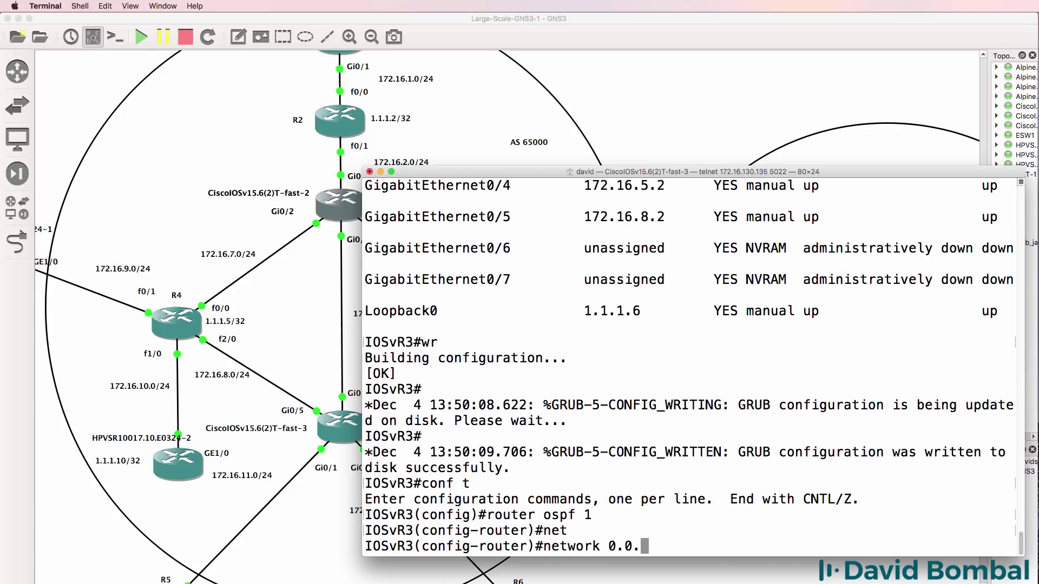
text(0.0 255.255.255)
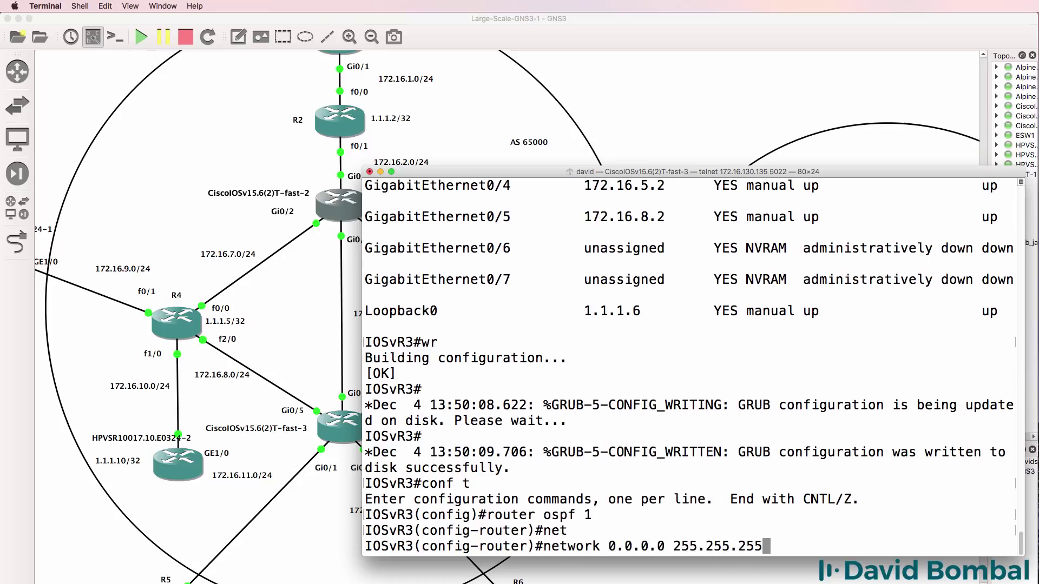
text(.255 area 0)
key(Return)
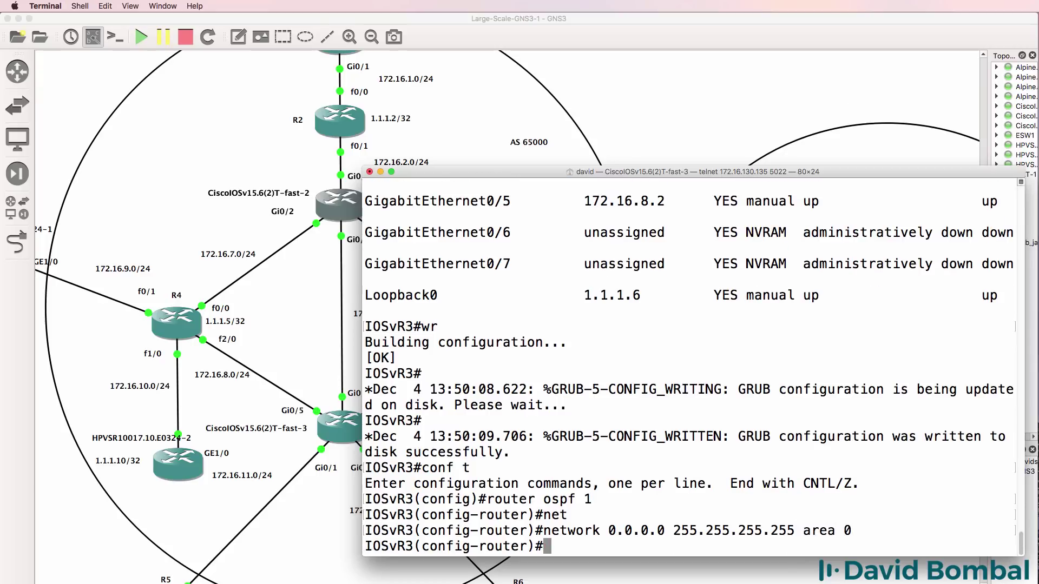
text(end)
key(Return)
key(Return)
key(Return)
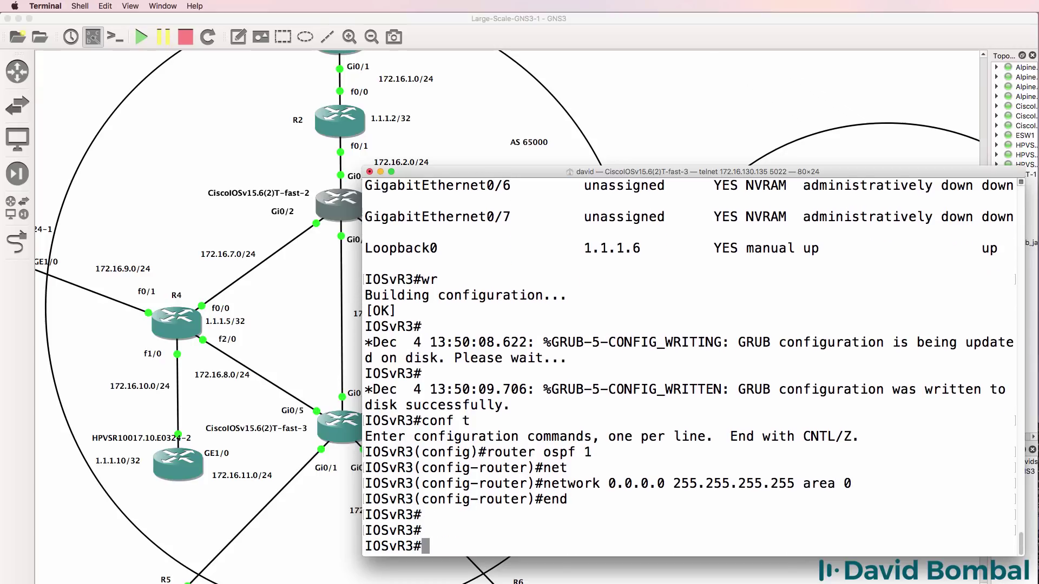
- Check IOSvR3's OSPF interfaces and neighbors: FULL with 1.1.1.4, EXSTART with 1.1.1.3
text(wsh ip osf)
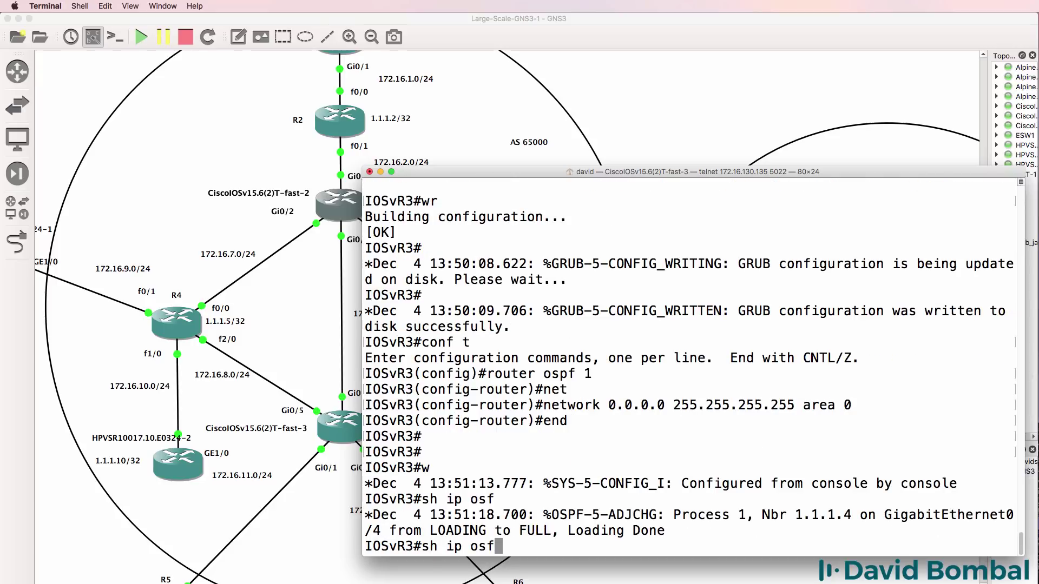
key(BackSpace)
text(pf int bri)
key(Tab)
key(Return)
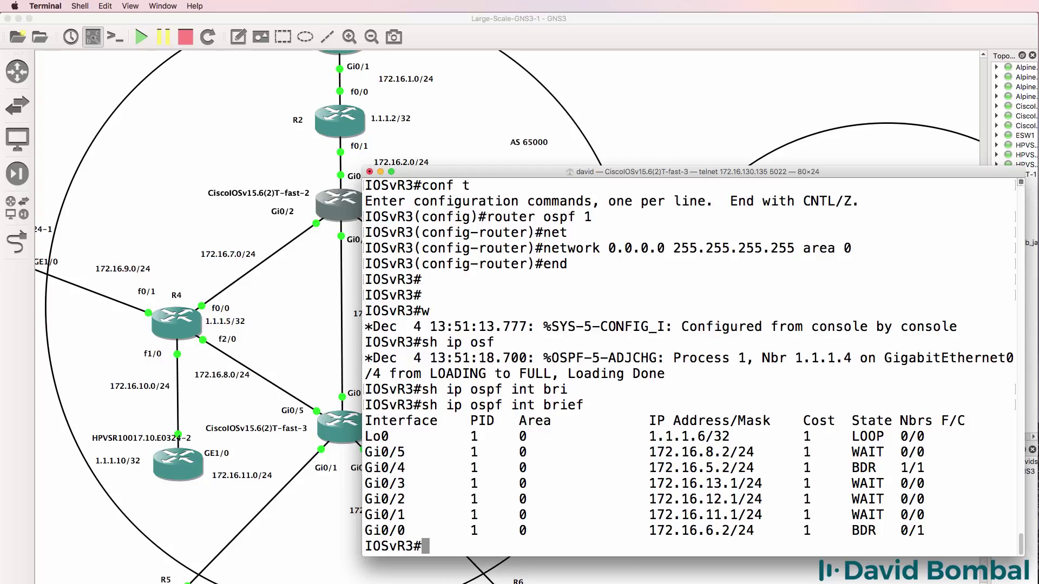
text(sh ip osp)
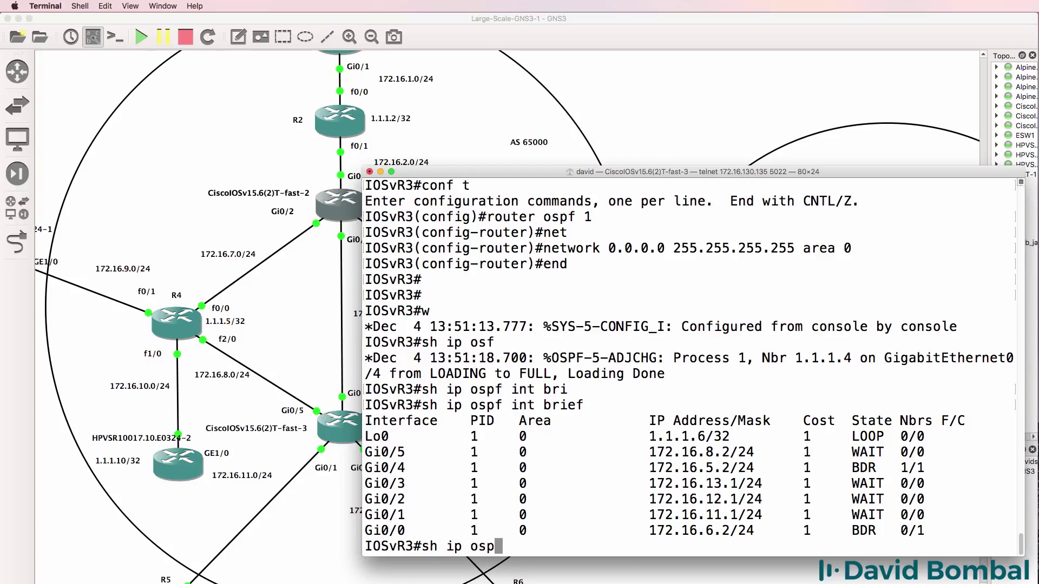
text(f nei)
key(Return)
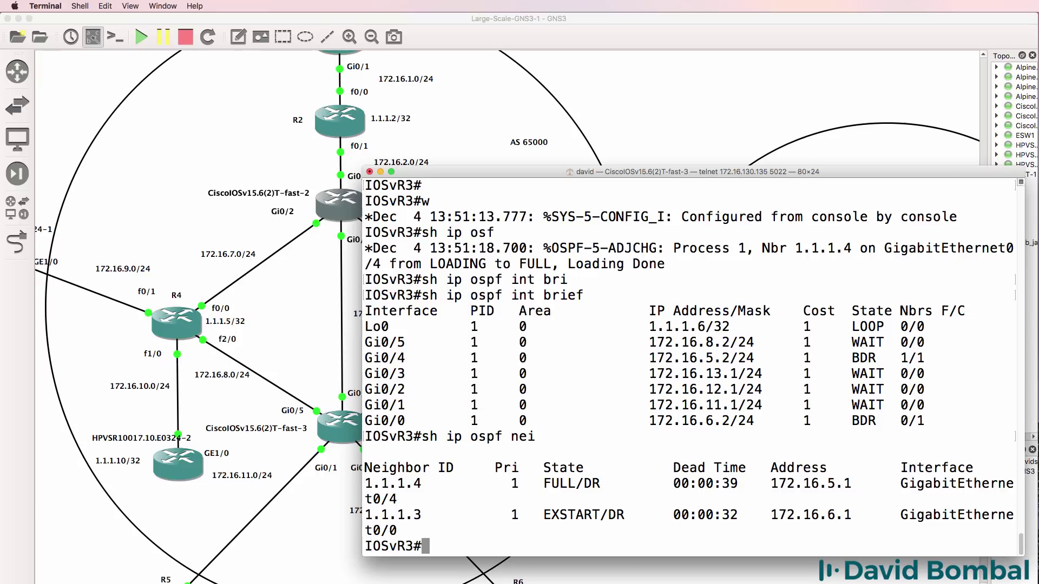
- Open a console to R3 and list its interfaces, noting the FastEthernet1/0 row
click(761, 79)
right_click(520, 320)
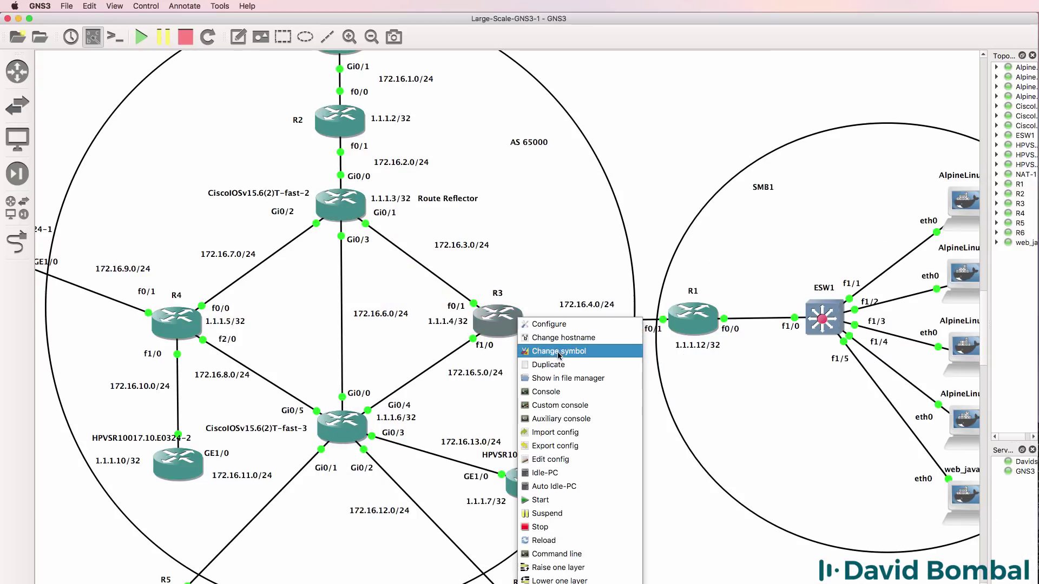
click(560, 393)
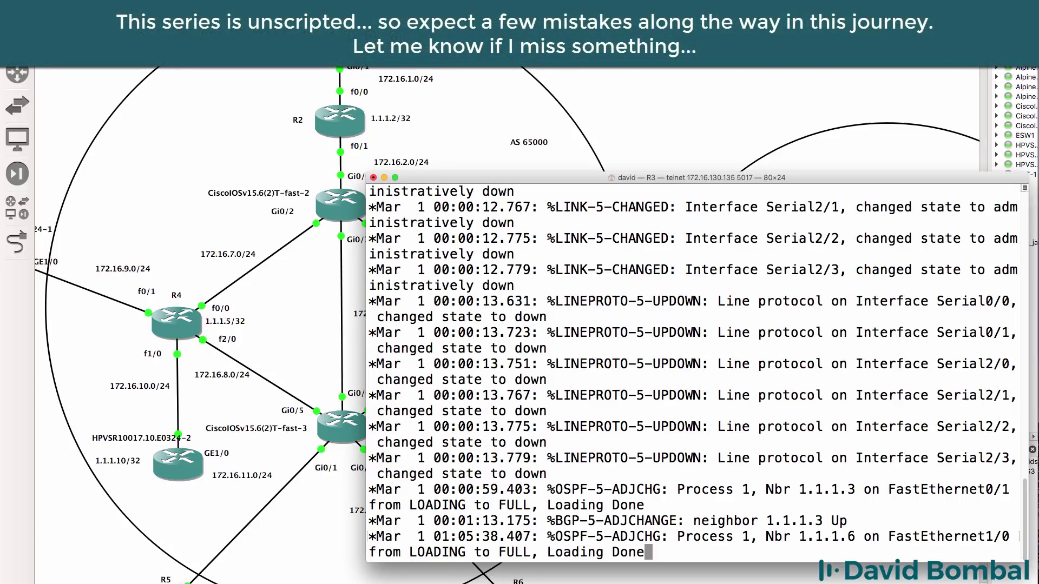
key(Return)
text(sh )
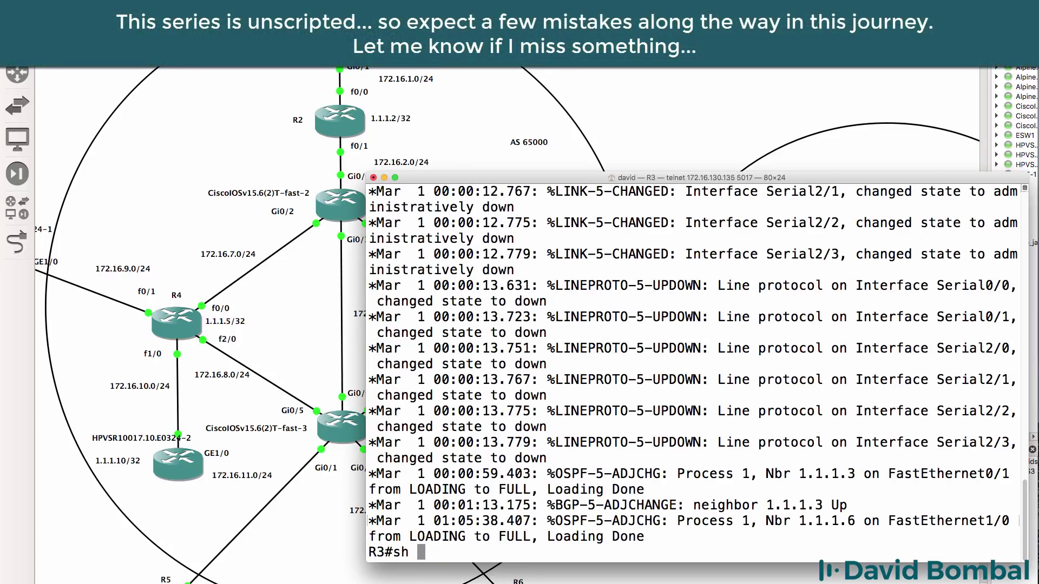
text(ip int brief)
key(Return)
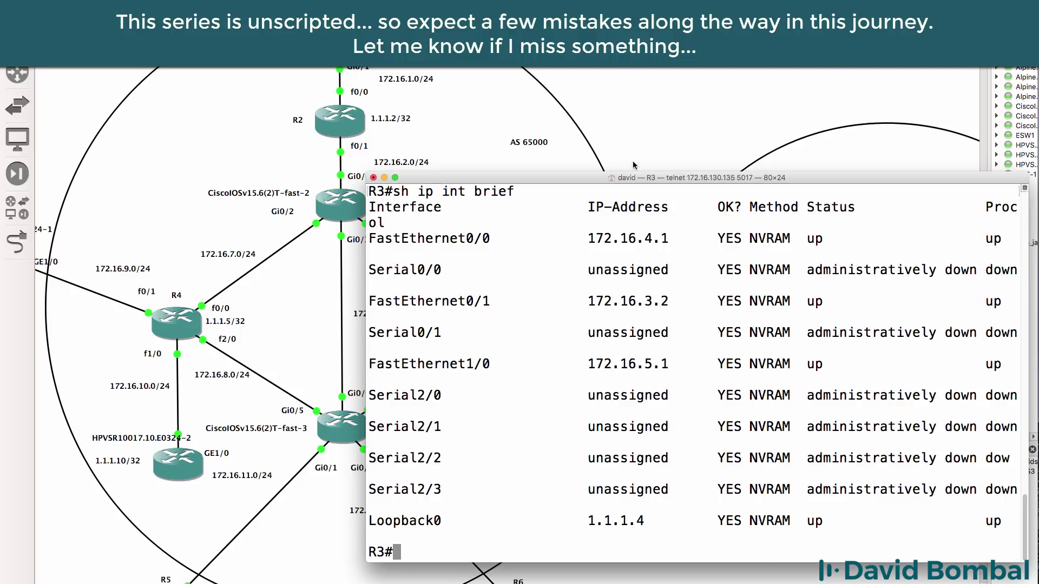
drag(622, 172, 833, 151)
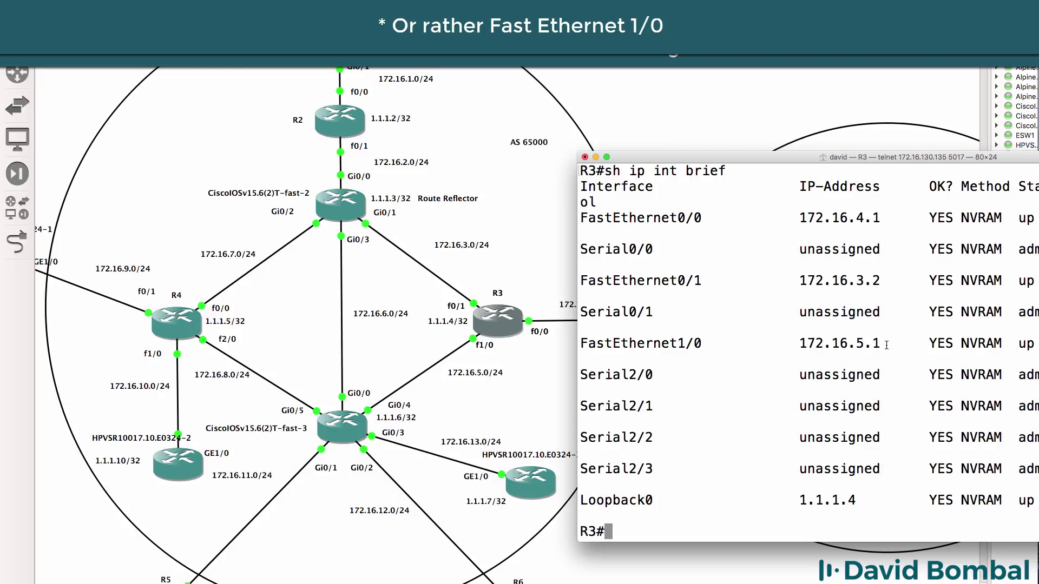
drag(886, 344, 585, 337)
click(585, 337)
- List R3's OSPF interfaces and note the Fa0/0 entry
text(sh ip ospf int )
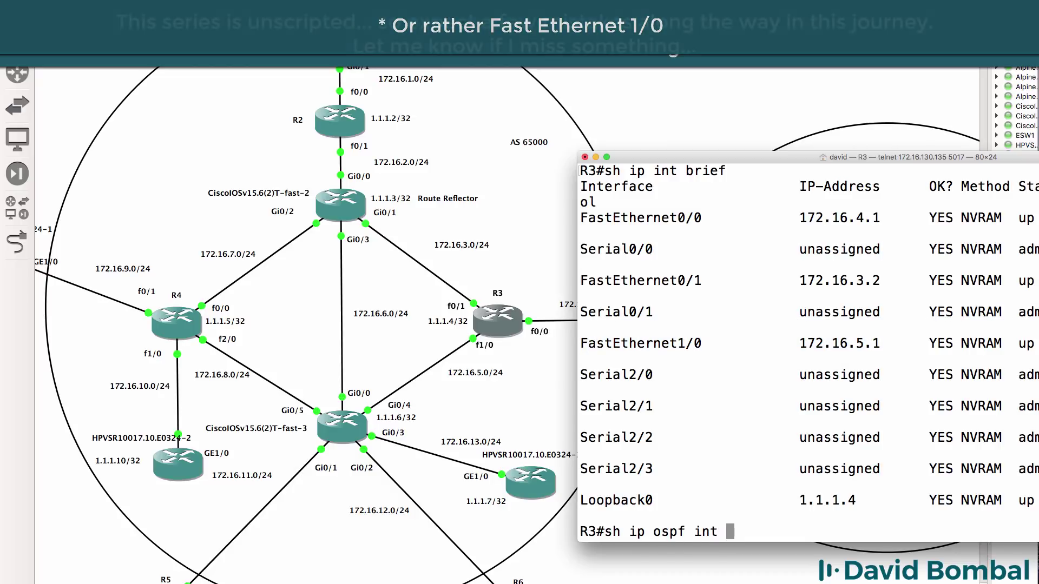
text(brie)
key(Tab)
key(Return)
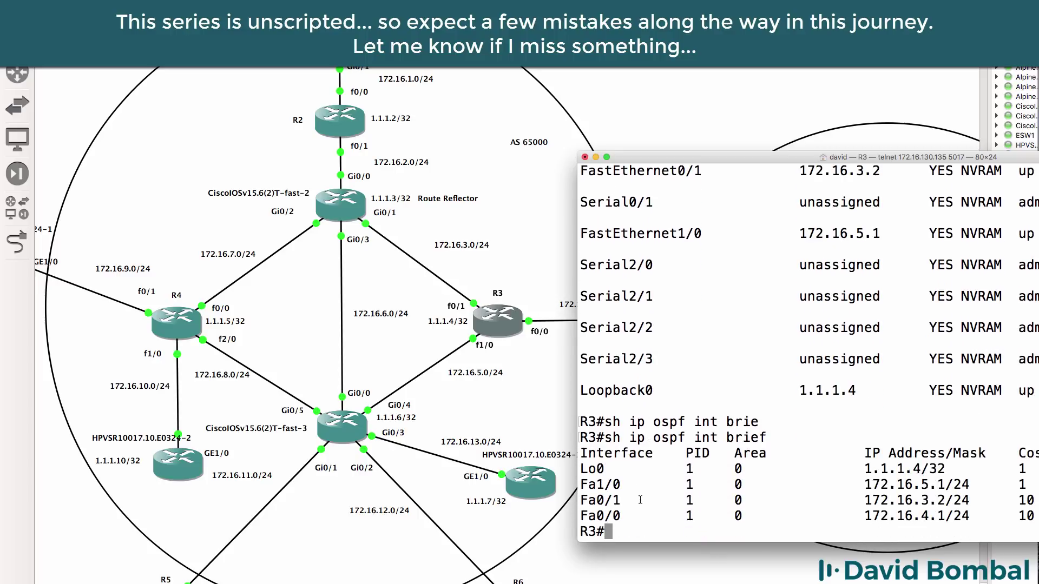
drag(636, 515, 563, 518)
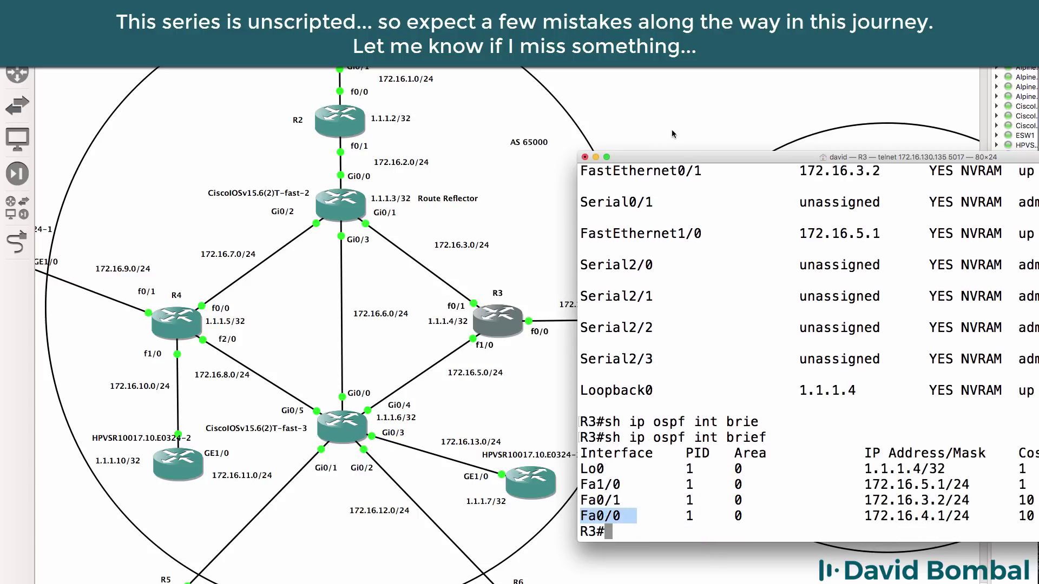
drag(680, 157, 543, 378)
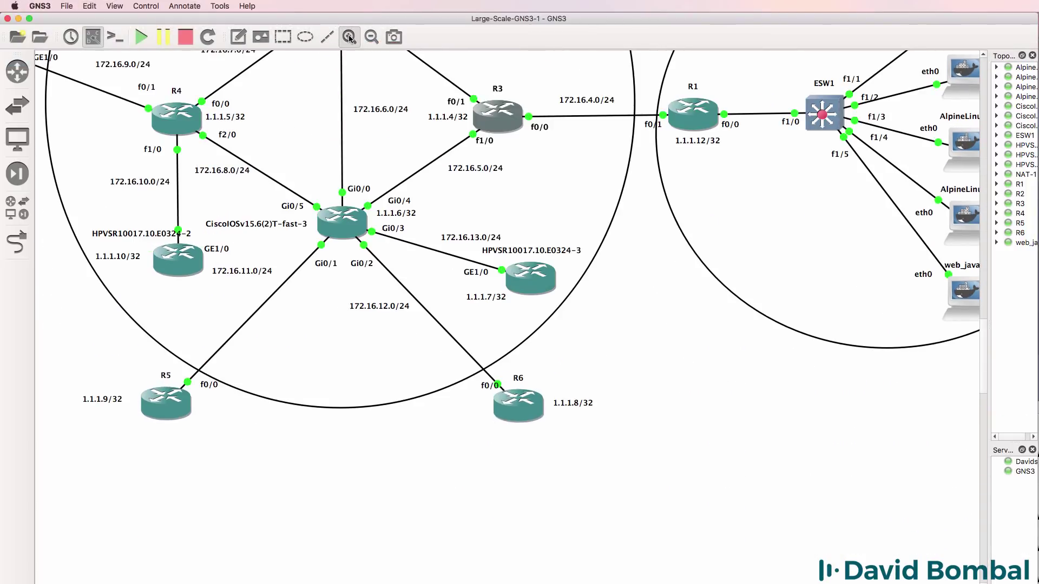
key(ctrl+plus)
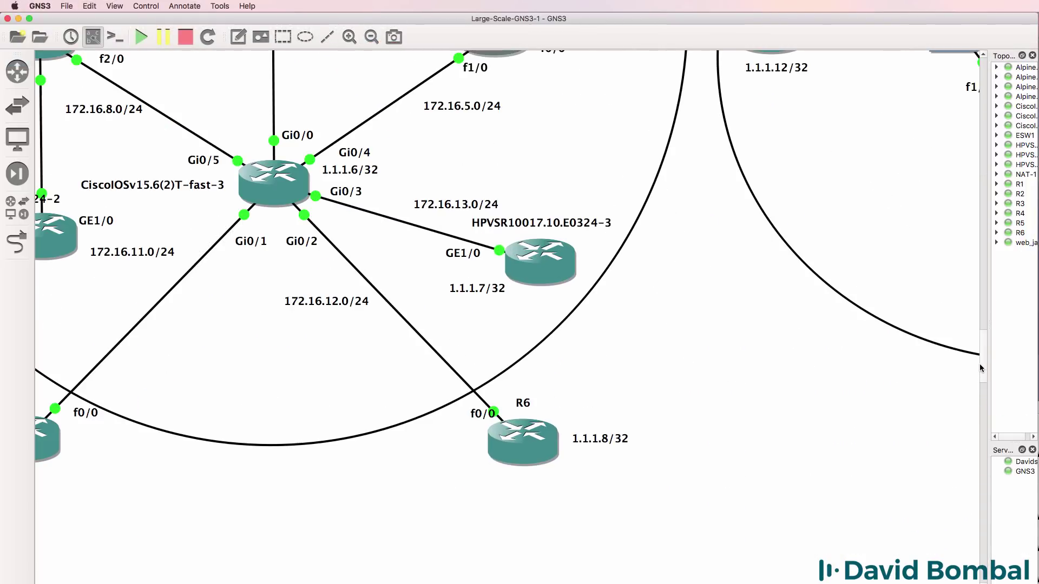
scroll(984, 341, up, 3)
scroll(985, 353, down, 2)
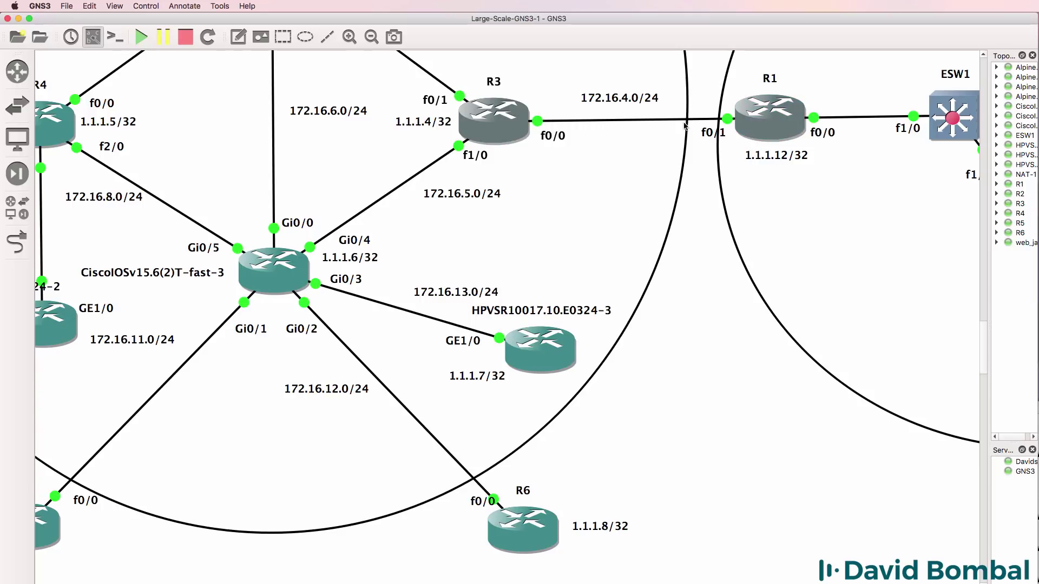
key(super+Tab)
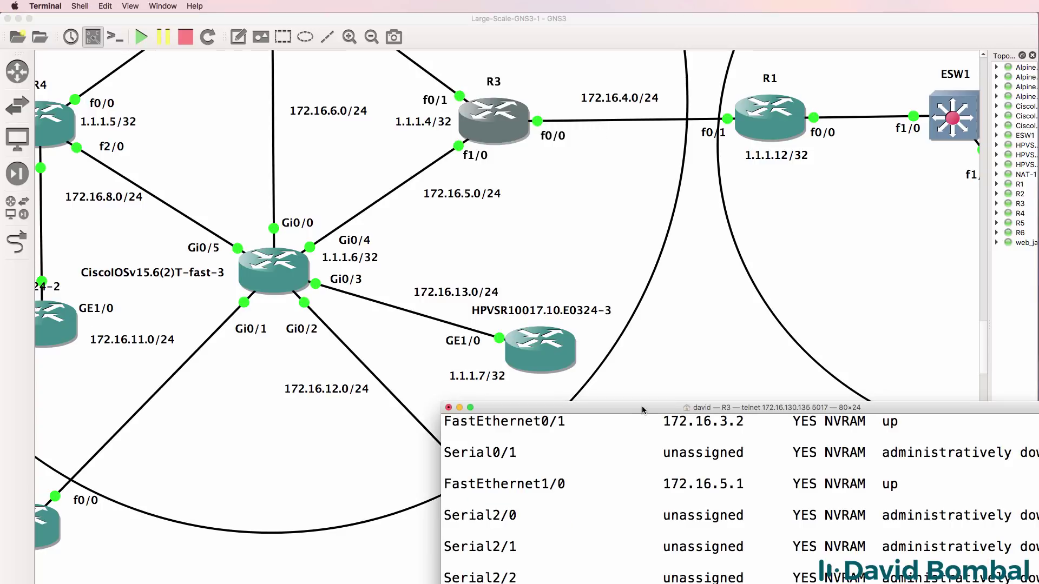
drag(642, 410, 529, 187)
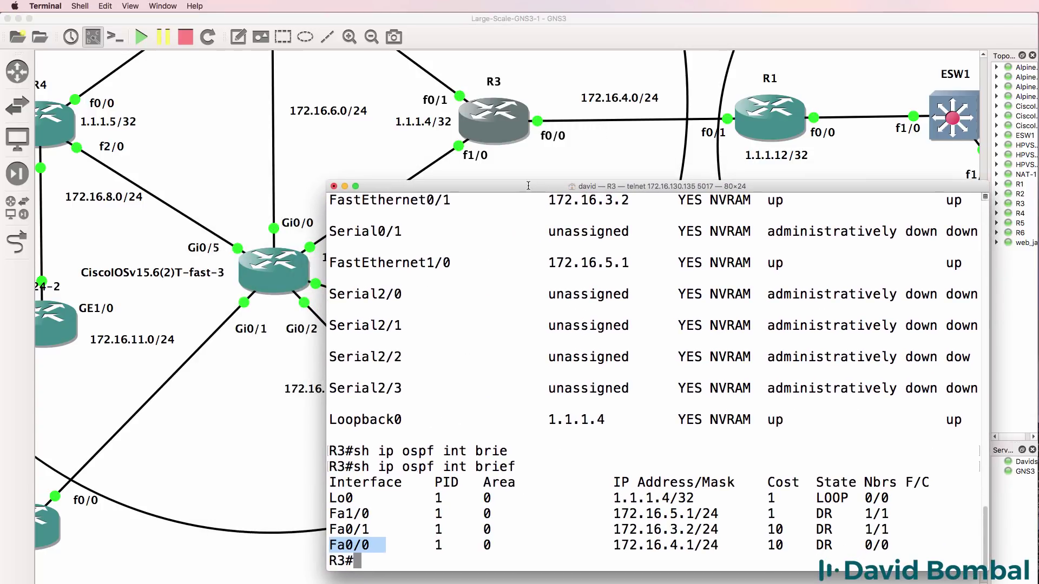
- Show R3's OSPF running configuration with 'sh run | section ospf', showing FastEthernet0/0 passive
text(sh run | s)
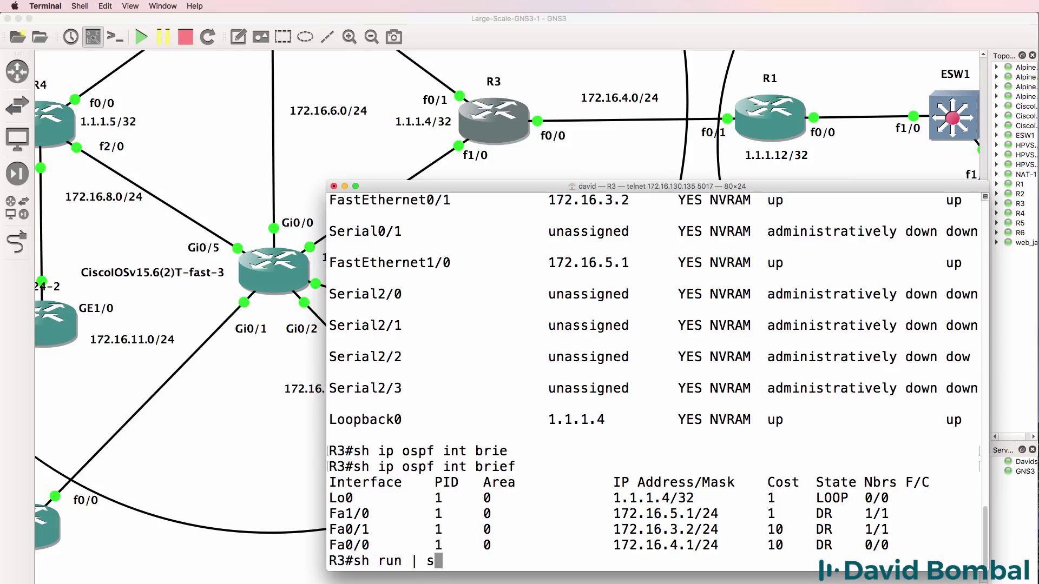
text(e)
key(Tab)
text(ospf)
key(BackSpace)
key(BackSpace)
key(BackSpace)
key(BackSpace)
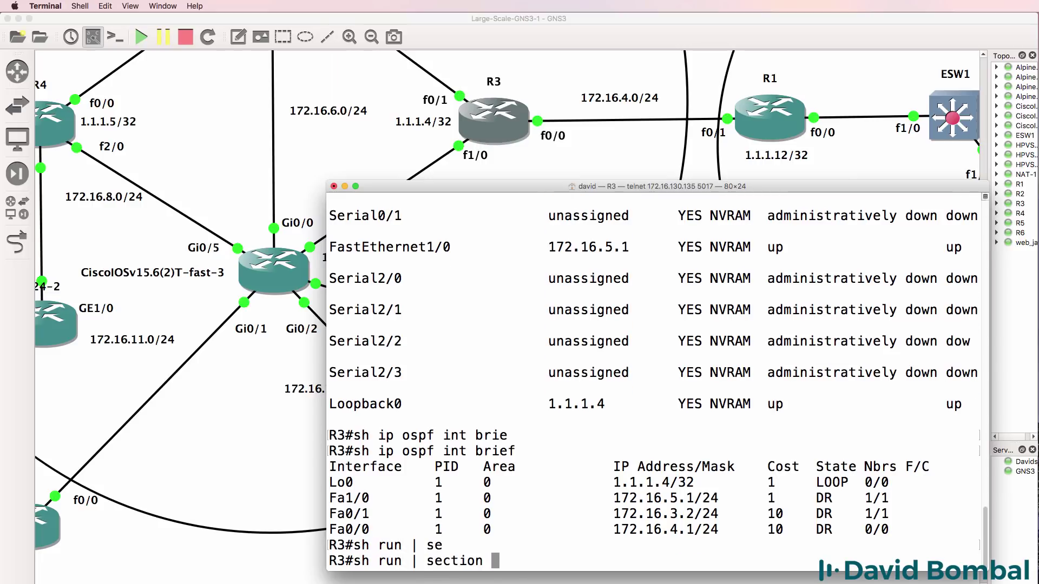
text(ospf)
key(Return)
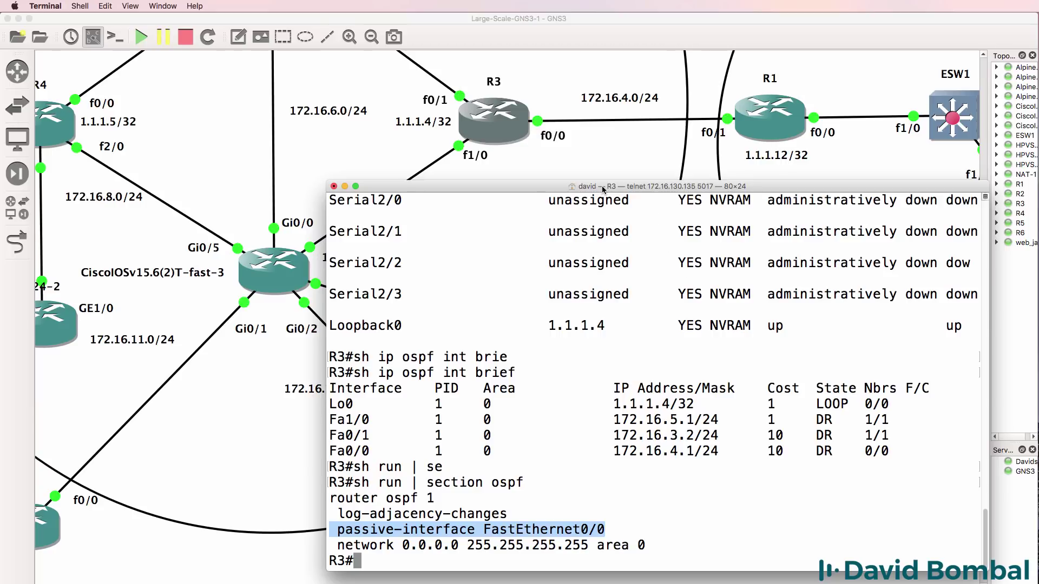
drag(604, 188, 670, 188)
- List R3's OSPF neighbors, confirming FULL adjacencies with 1.1.1.3 and 1.1.1.6
text(sh ip ospf nei)
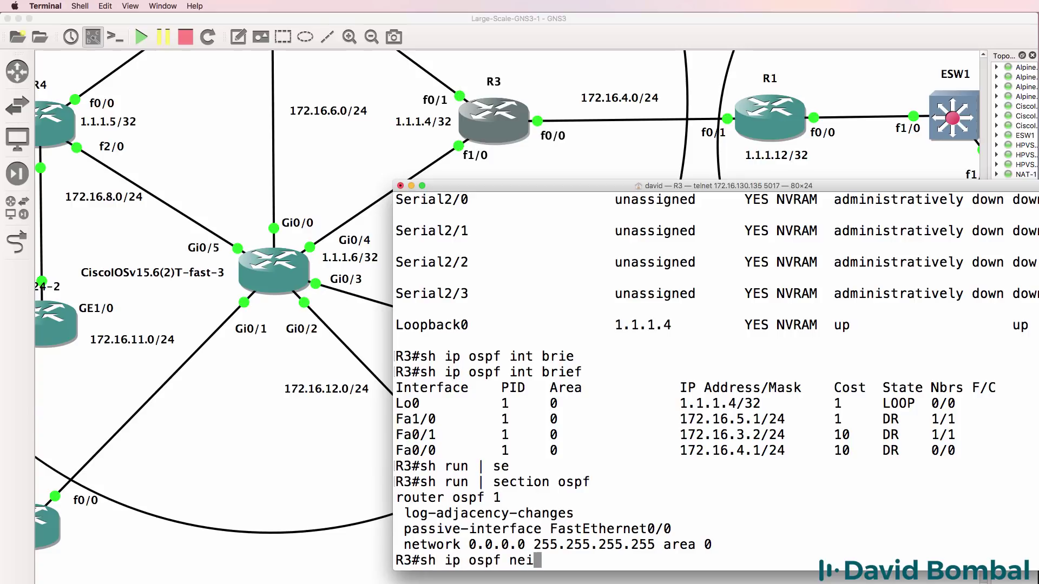
key(Return)
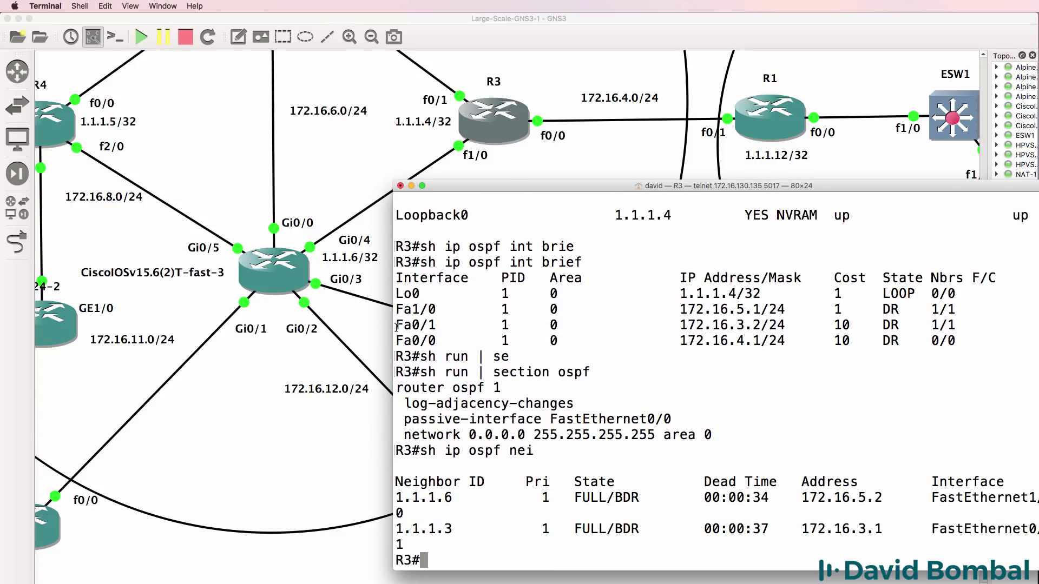
drag(393, 329, 289, 346)
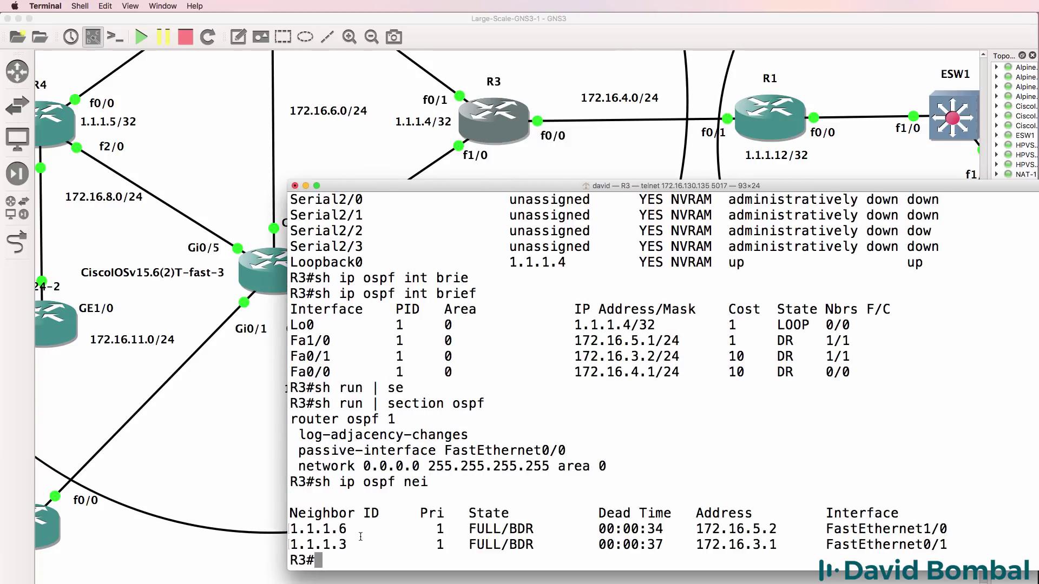
drag(361, 543, 229, 548)
key(super+h)
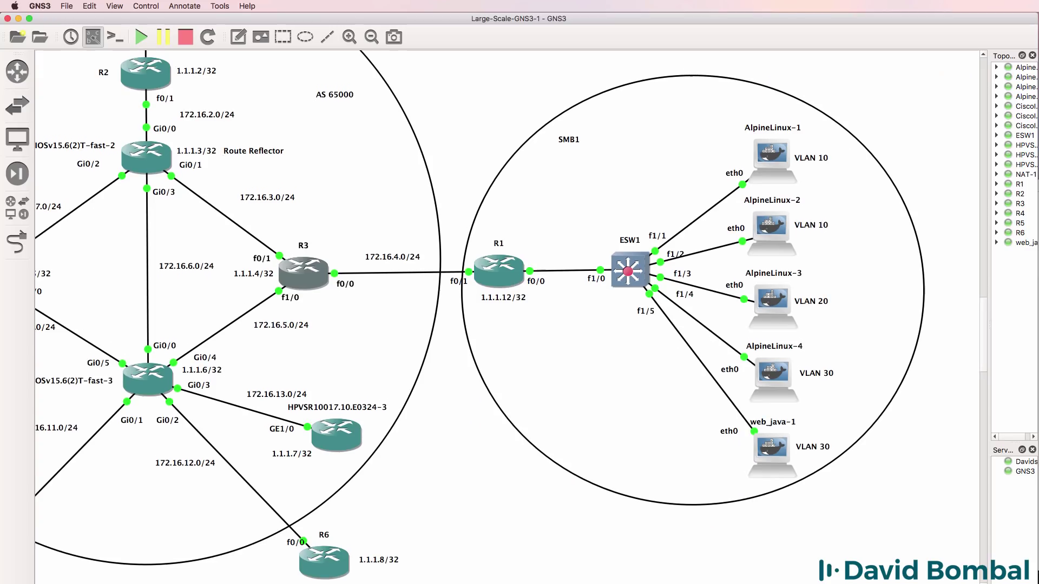
key(super+Tab)
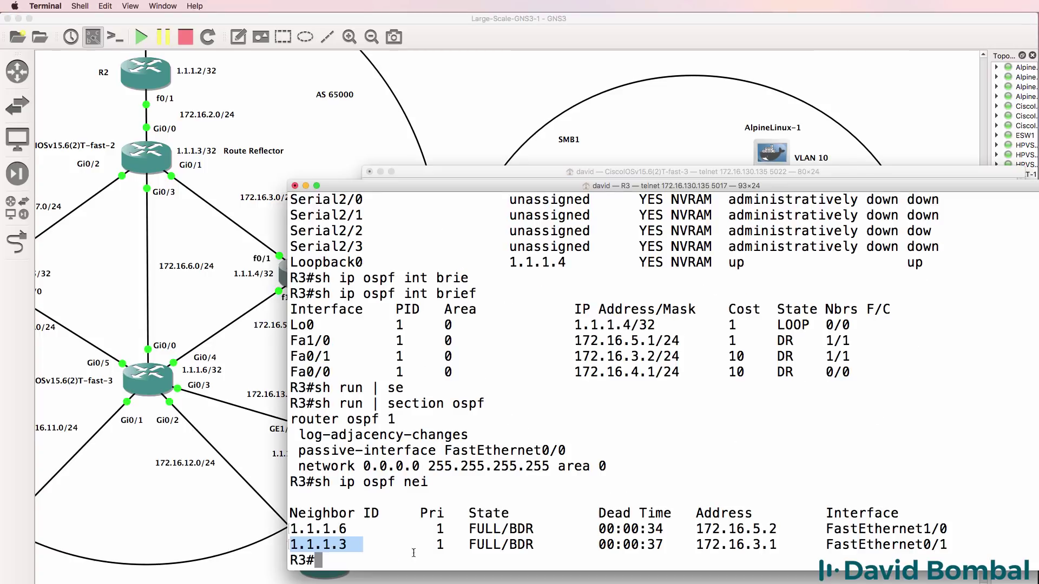
drag(350, 536, 277, 534)
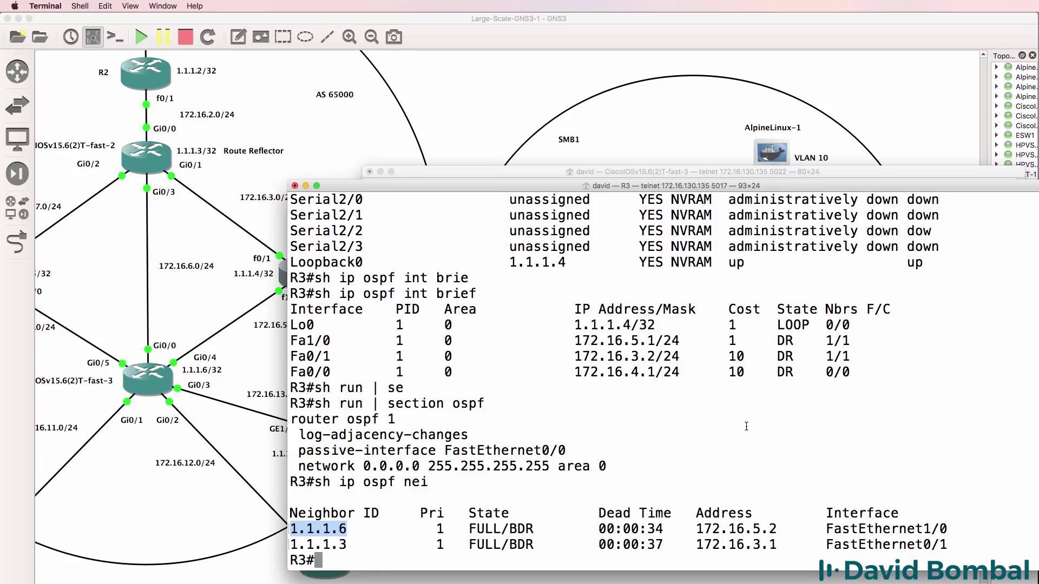
click(600, 23)
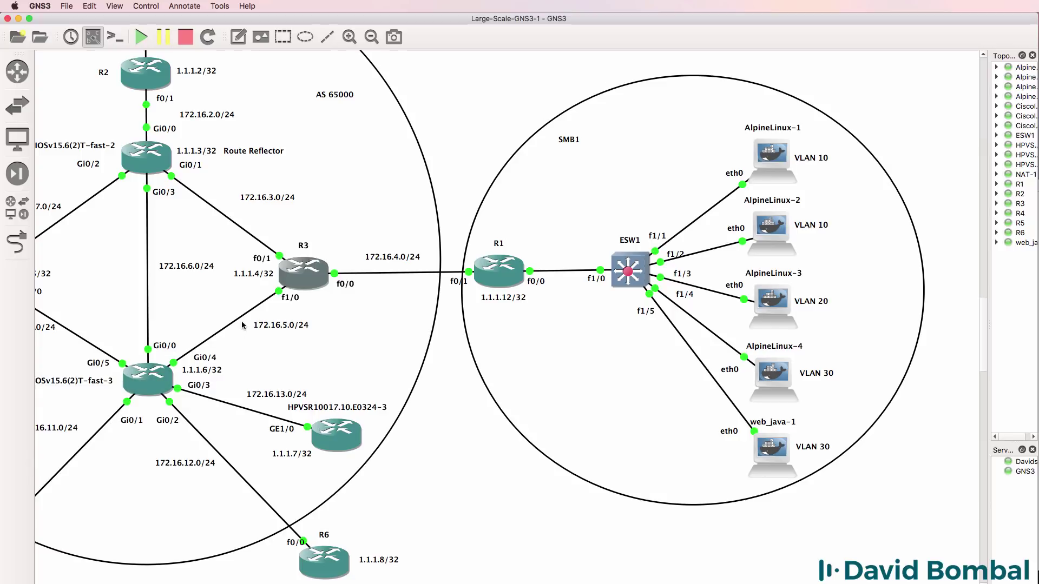
- On the IOSvR2 Route Reflector console, show the BGP section and mark the 1.1.1.12 neighbor lines
right_click(161, 163)
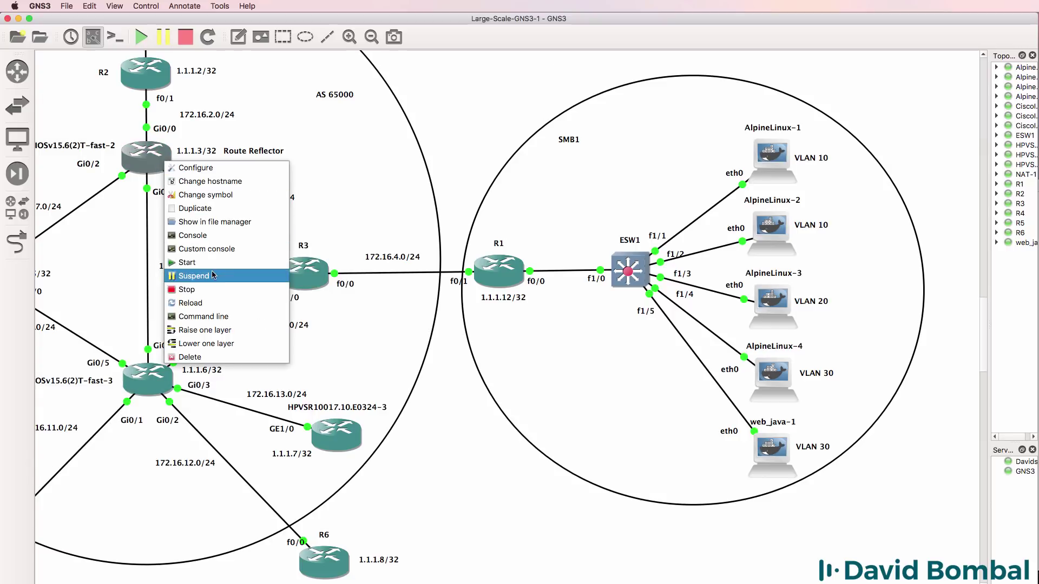
click(217, 236)
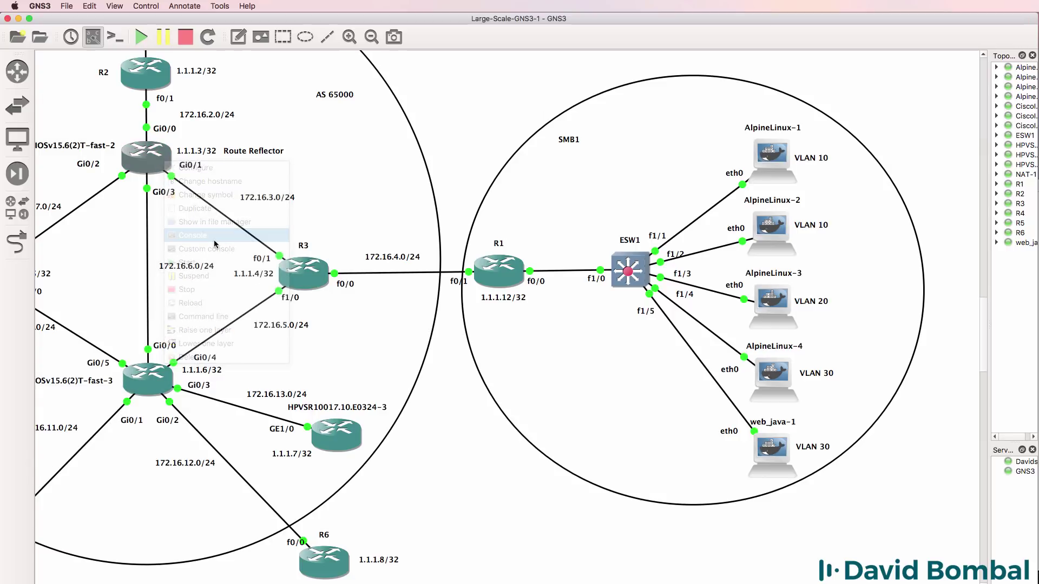
key(Return)
key(Return)
key(Return)
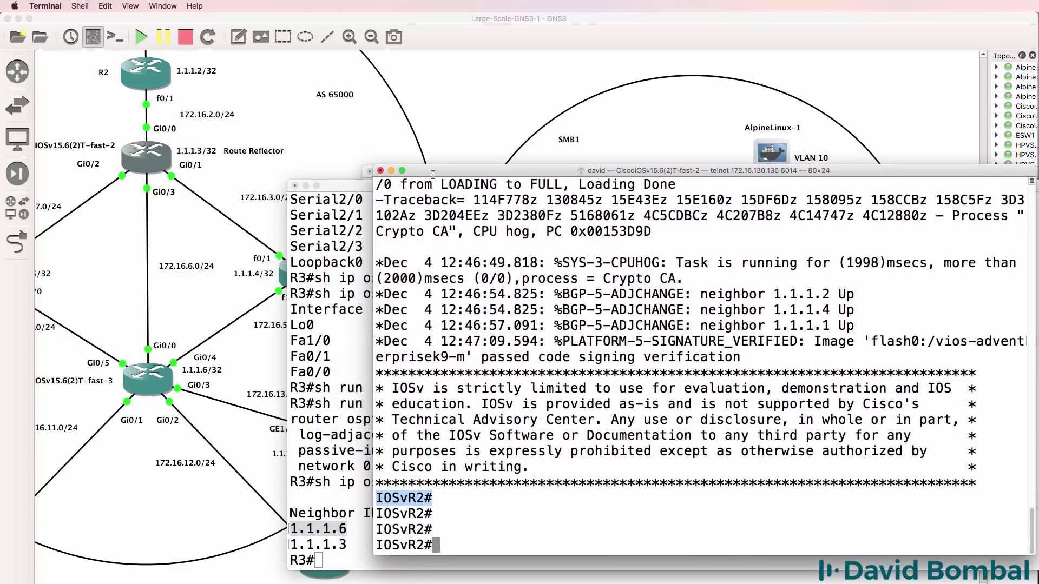
text(sh run )
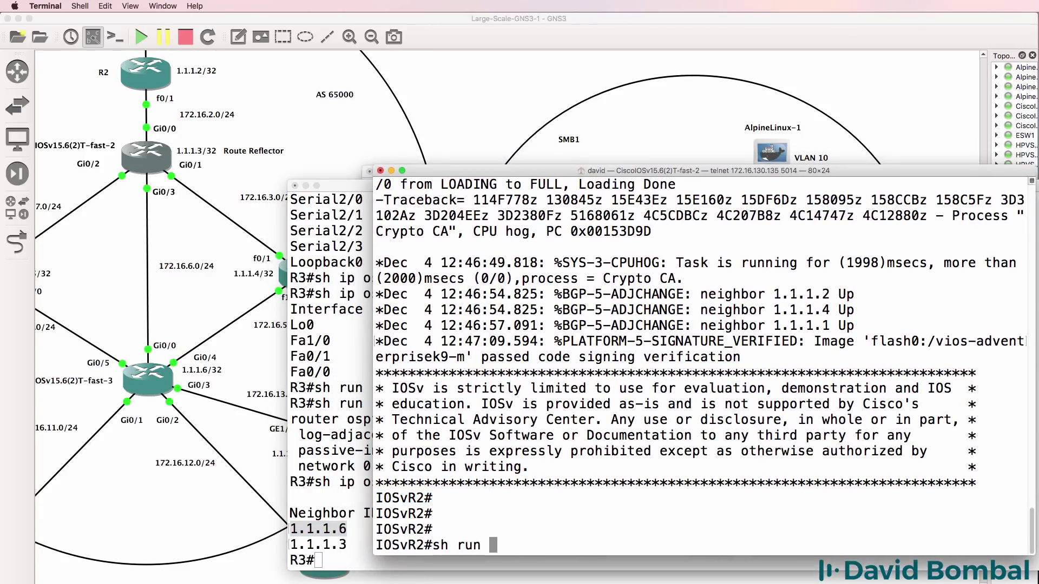
text(| section bgp)
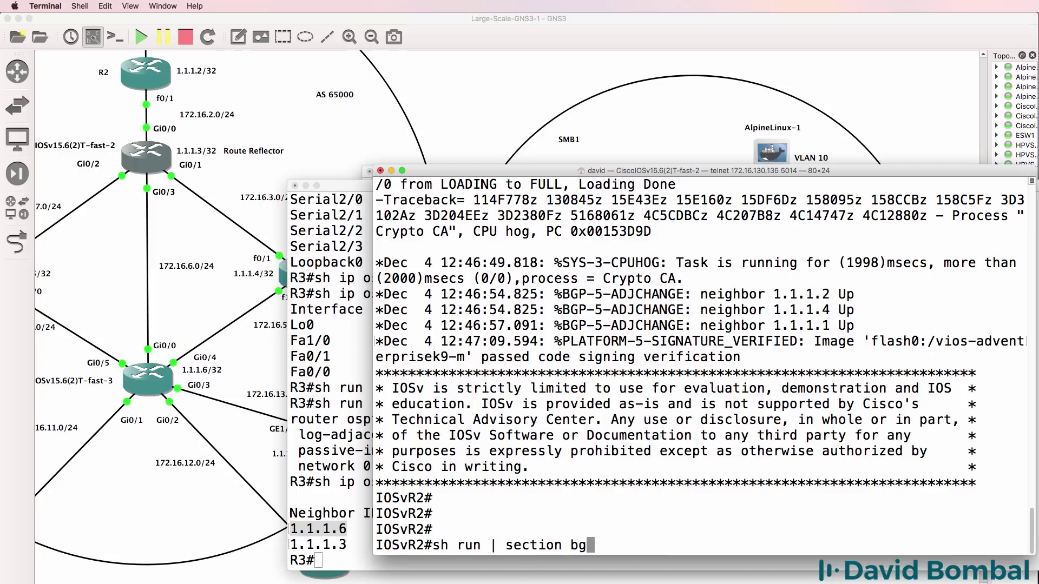
key(Return)
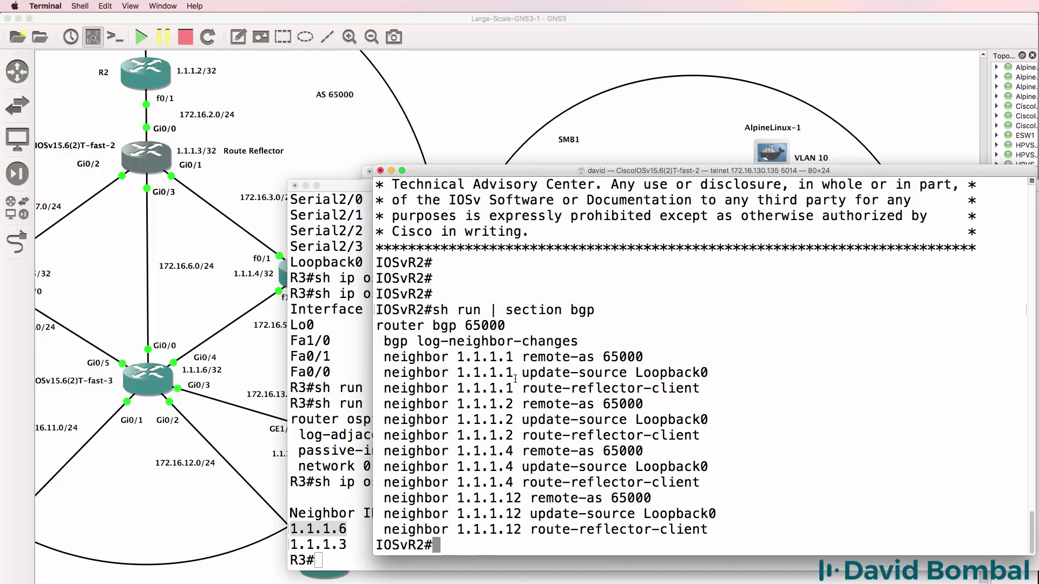
key(super+Tab)
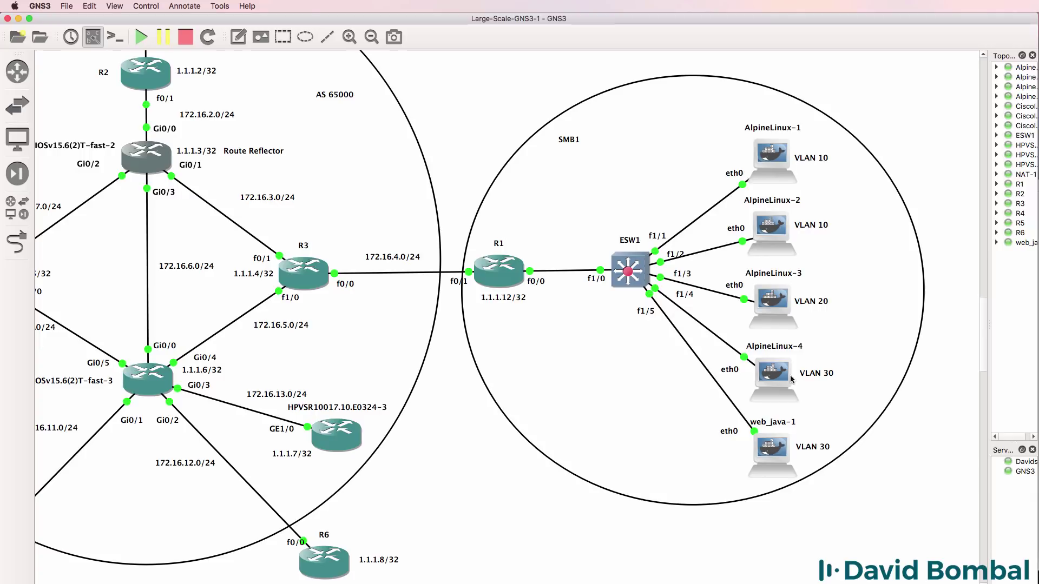
scroll(983, 324, down, 3)
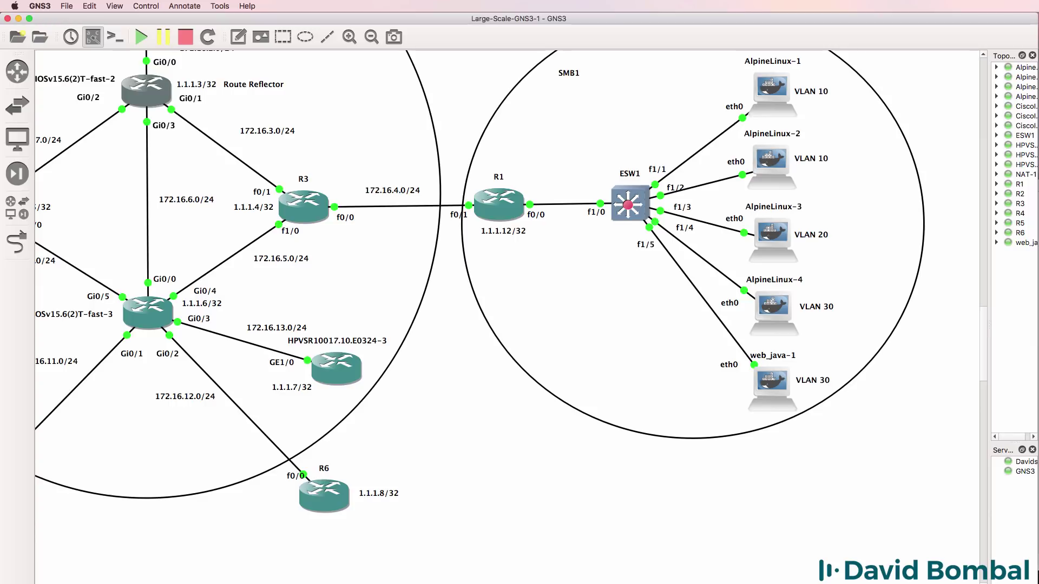
key(super+Tab)
drag(709, 529, 356, 506)
- Remove neighbor 1.1.1.12 from IOSvR2's BGP 65000 and recheck the BGP configuration
text(conf t)
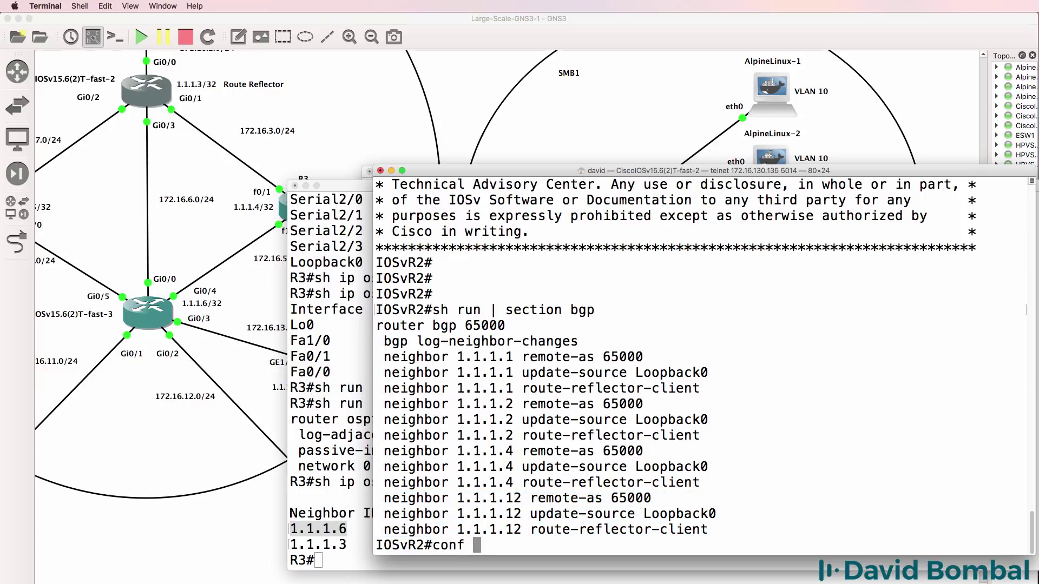
key(Return)
text(router bgp )
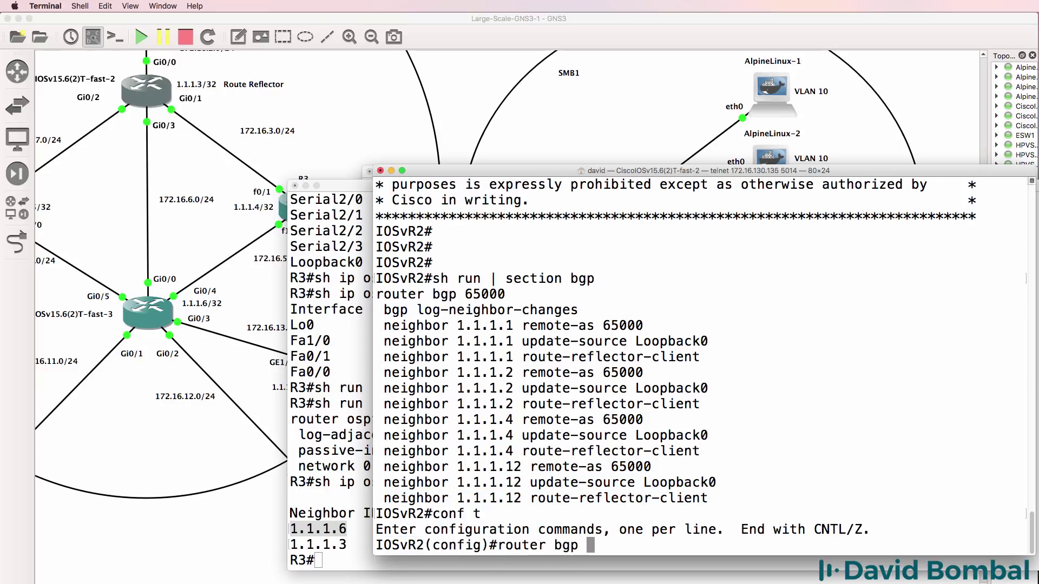
text(65000)
key(Return)
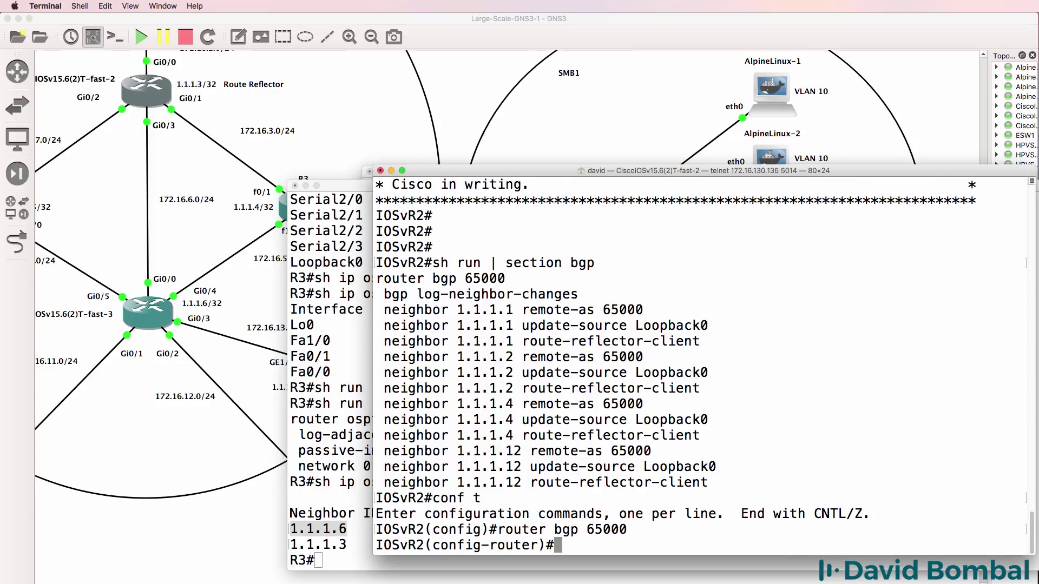
text(no nei)
key(Tab)
text(1.)
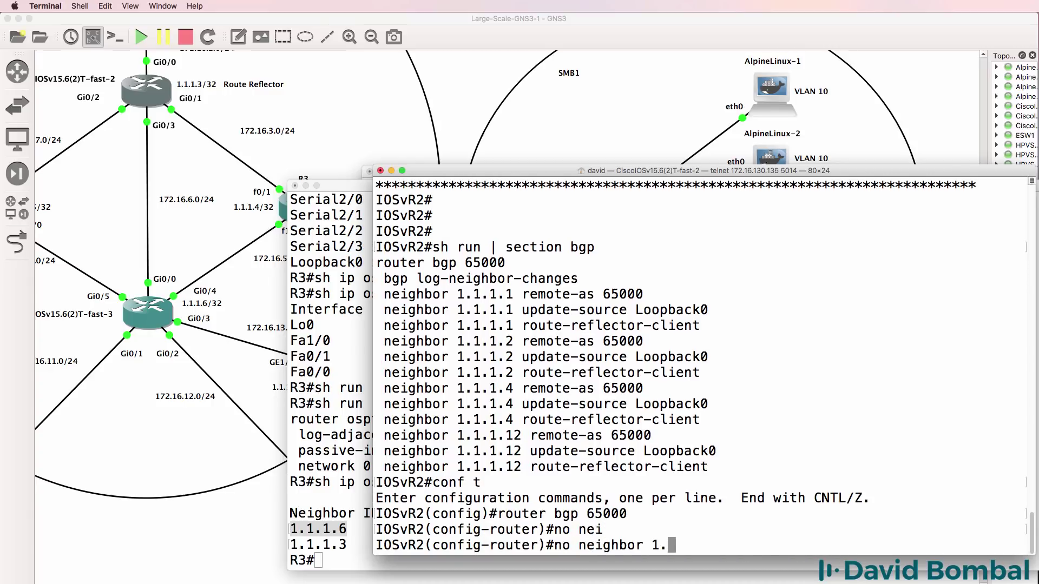
text(1.1.12)
key(Return)
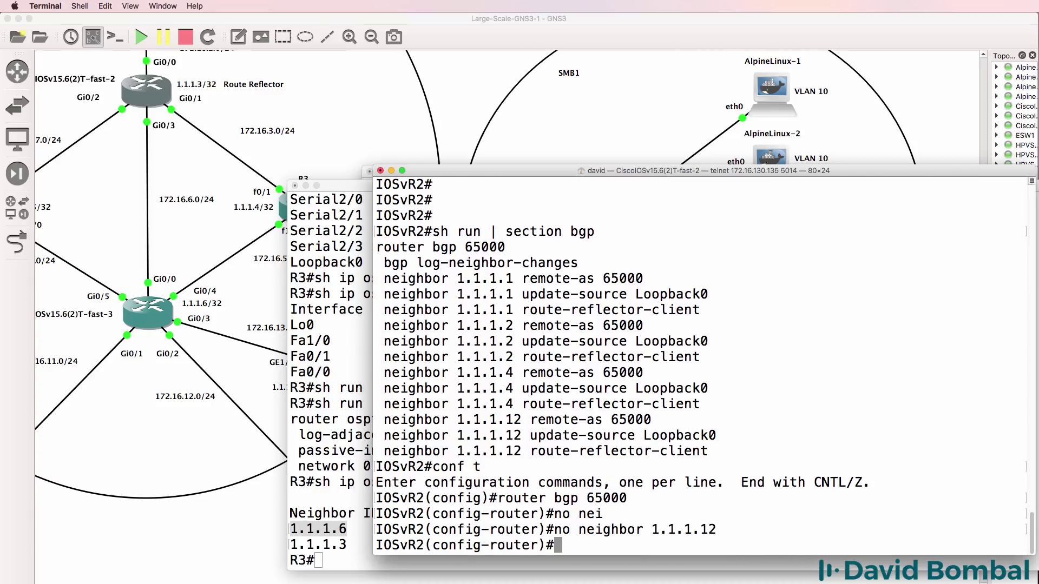
text(end)
key(Return)
key(Up)
key(Up)
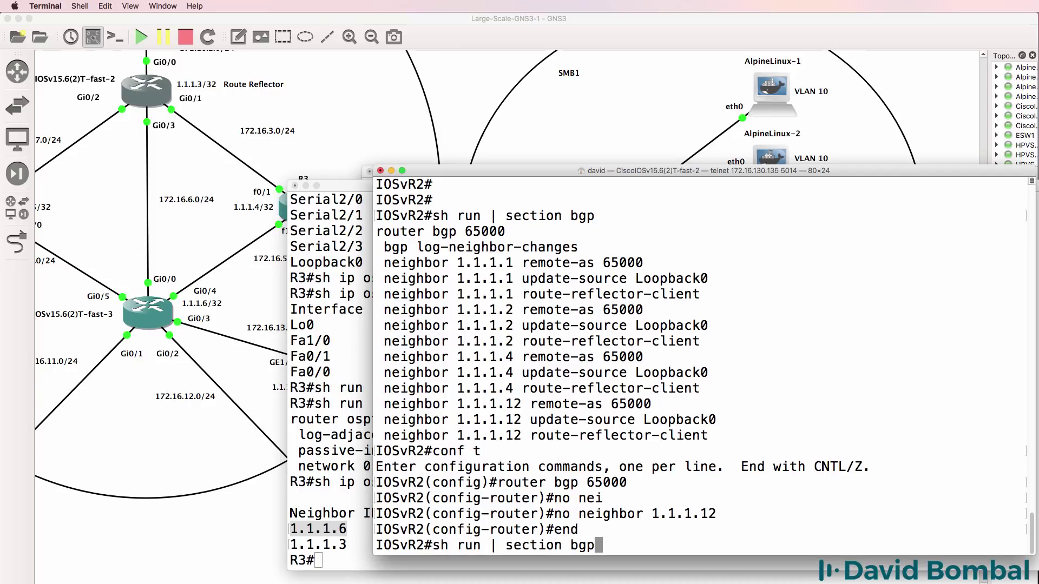
key(Return)
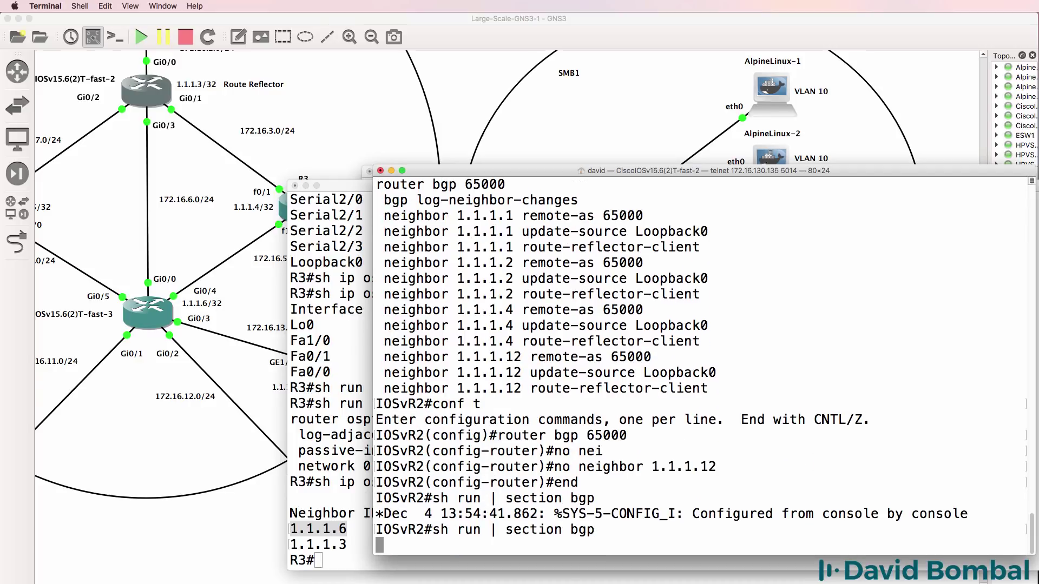
mouse_move(758, 531)
mouse_down()
mouse_move(378, 514)
mouse_move(248, 369)
mouse_up()
- Show the BGP neighbor summary and check each neighbor's received prefix count
text(sh ip )
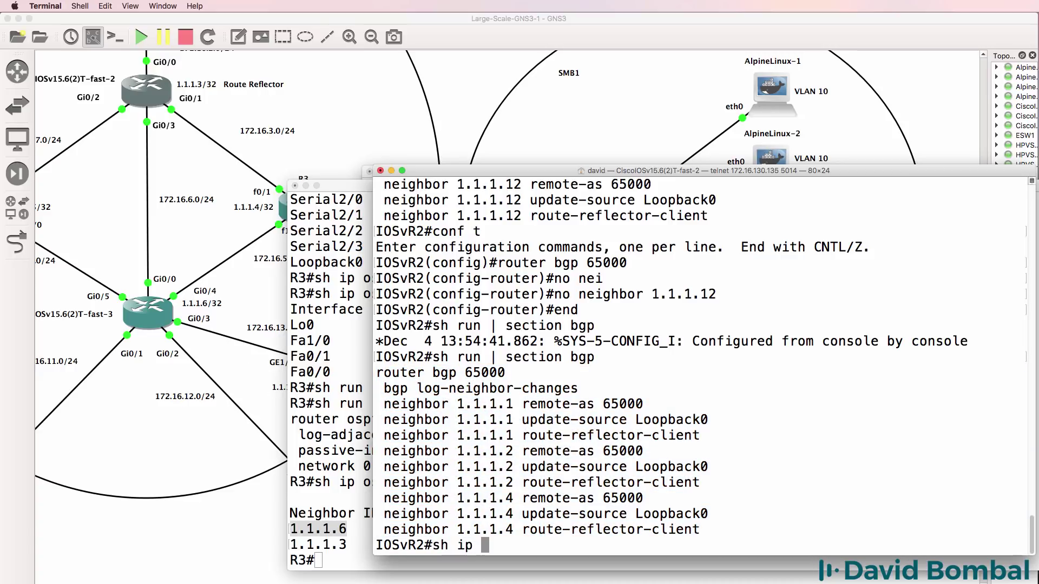
text(bgp sum)
key(Return)
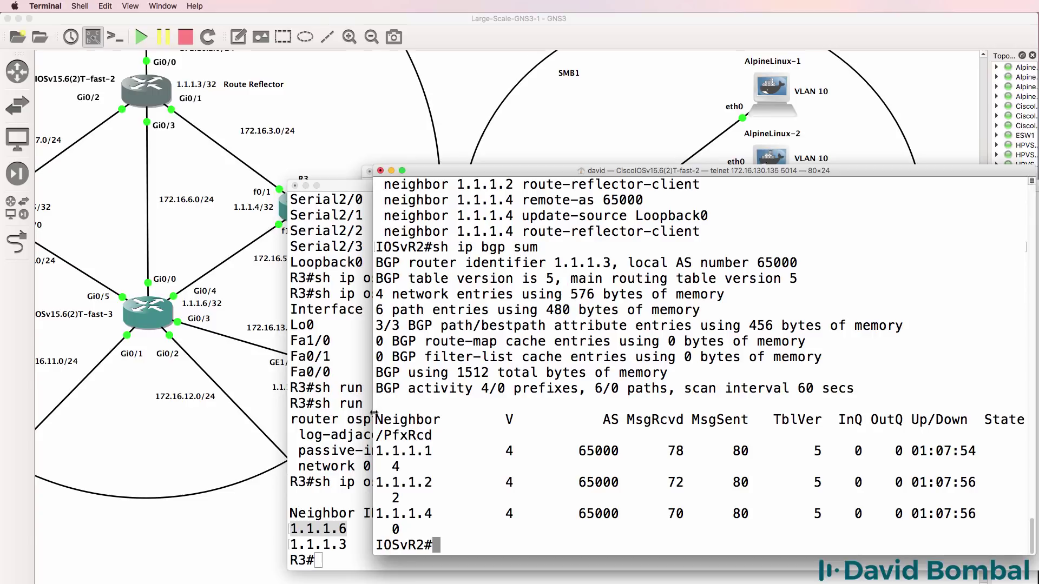
drag(373, 413, 291, 413)
drag(927, 498, 141, 500)
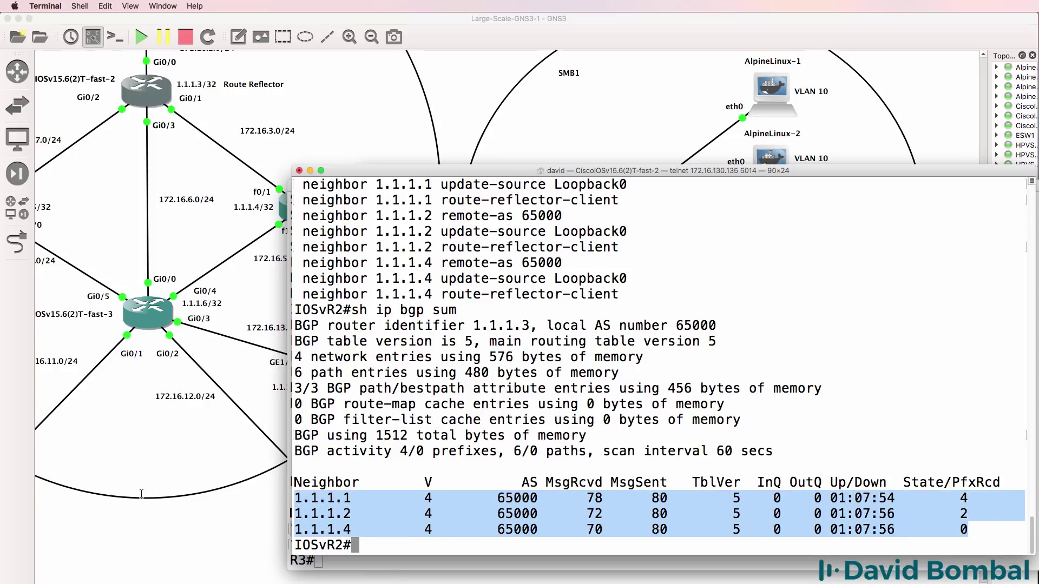
- Save IOSvR2's configuration with wr and display its BGP section again
text(wr)
key(Return)
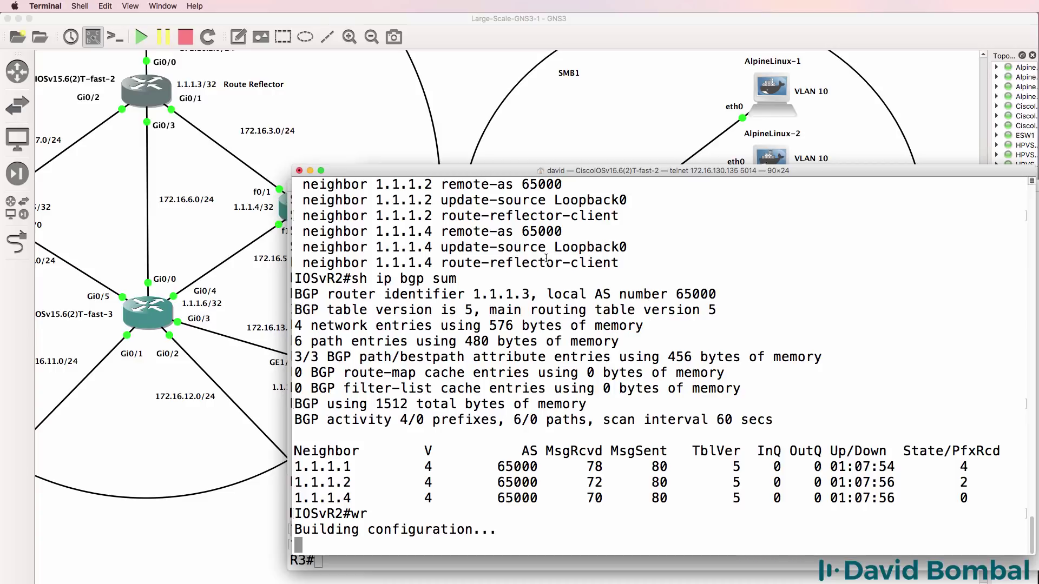
text(sh ru)
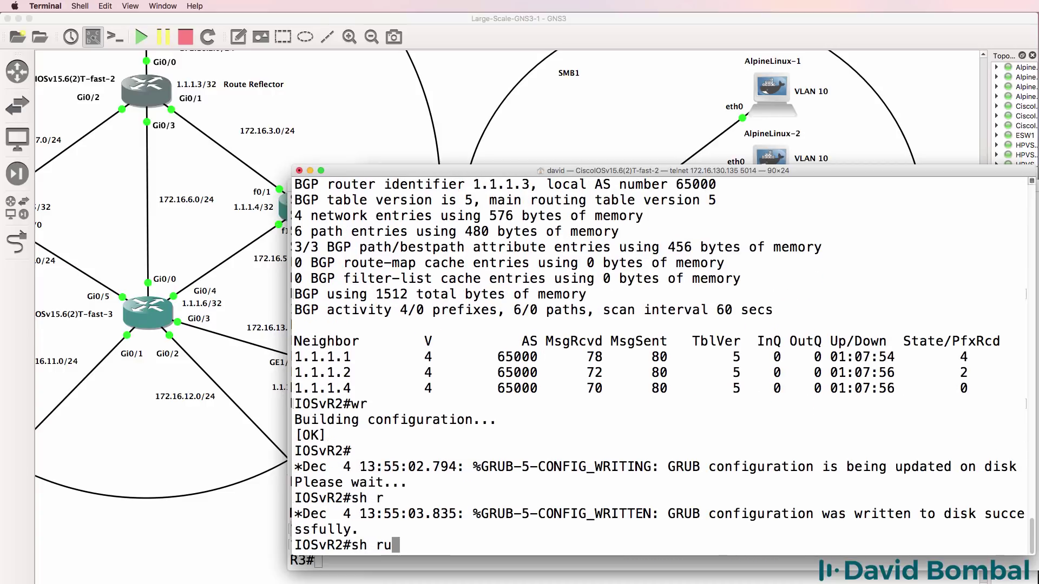
text(n | section bgp)
key(Return)
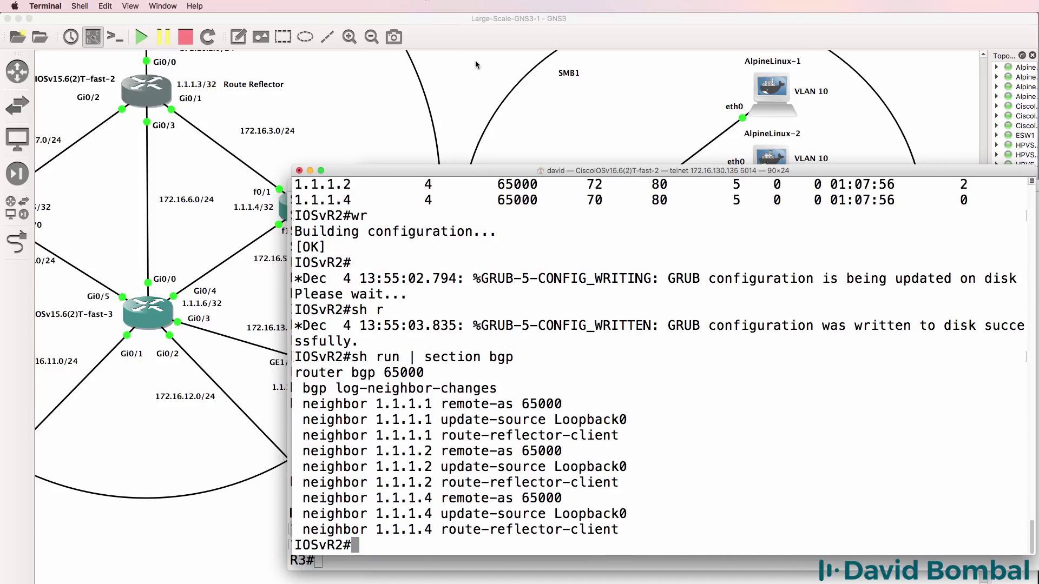
click(475, 34)
- Open a console to R2 and show its BGP configuration, highlighting the network 1.1.1.1 statement
scroll(986, 340, up, 5)
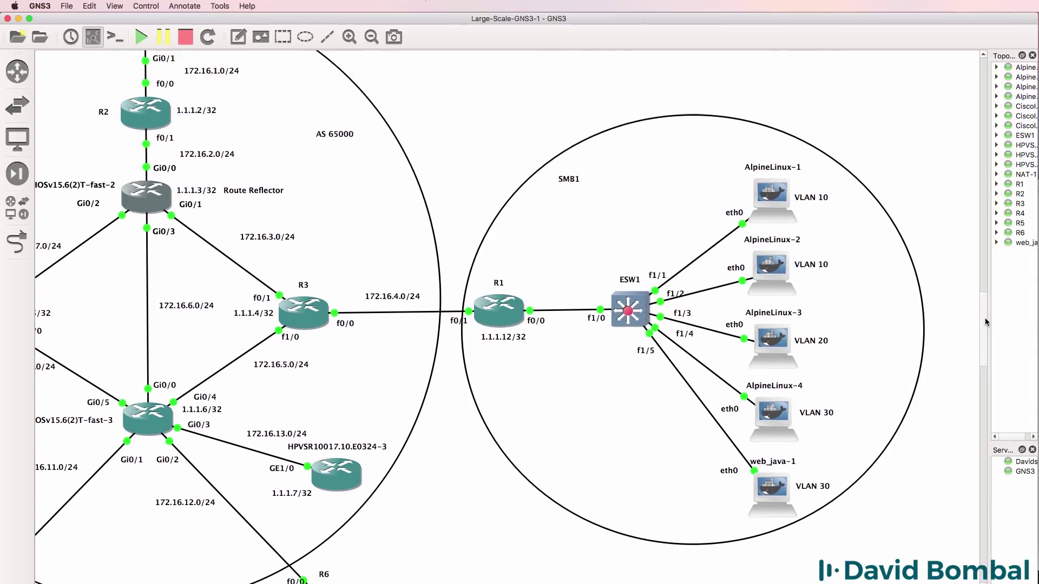
right_click(138, 183)
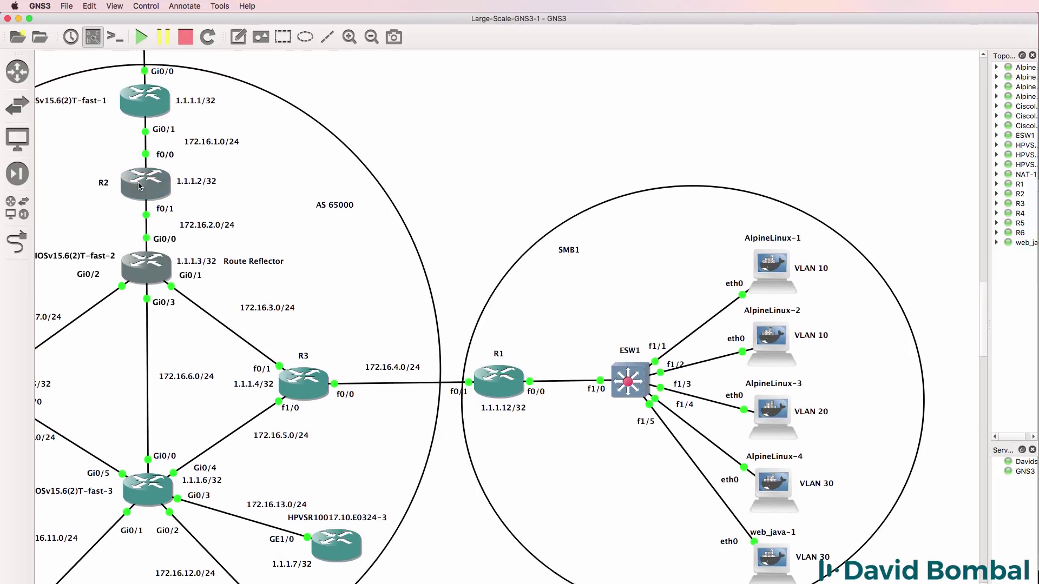
click(221, 254)
key(Return)
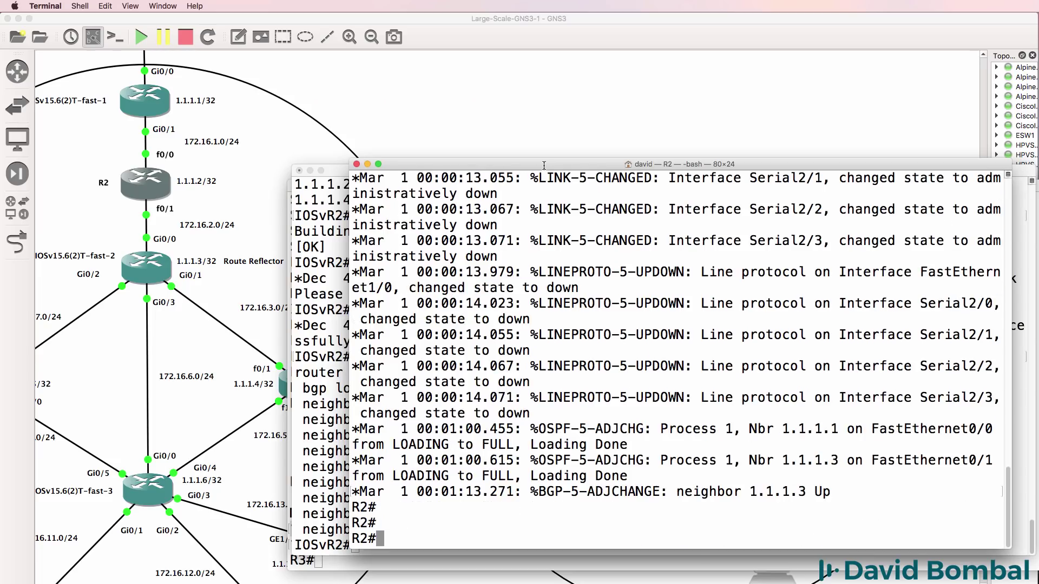
text(sh run | section bgp)
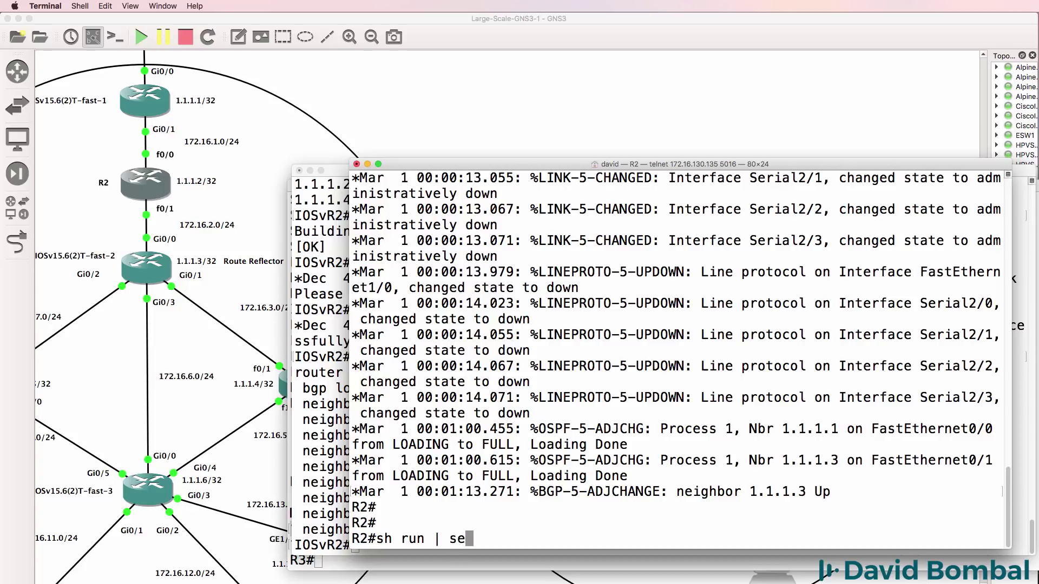
key(Return)
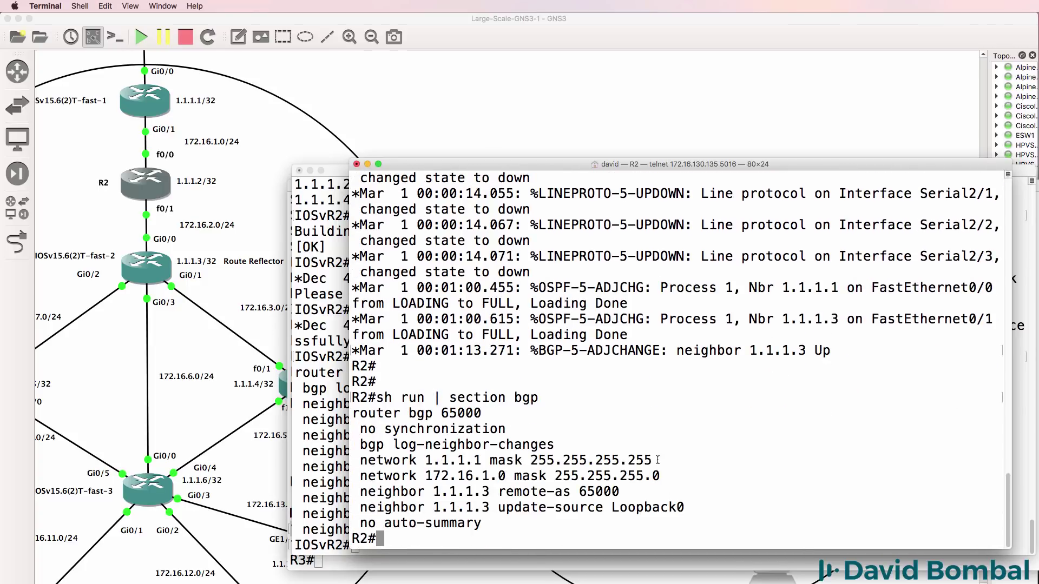
drag(658, 460, 103, 460)
- Remove 'network 1.1.1.1 mask 255.255.255.255' from R2's BGP 65000, then run sh ip bgp
text(conf t)
key(Return)
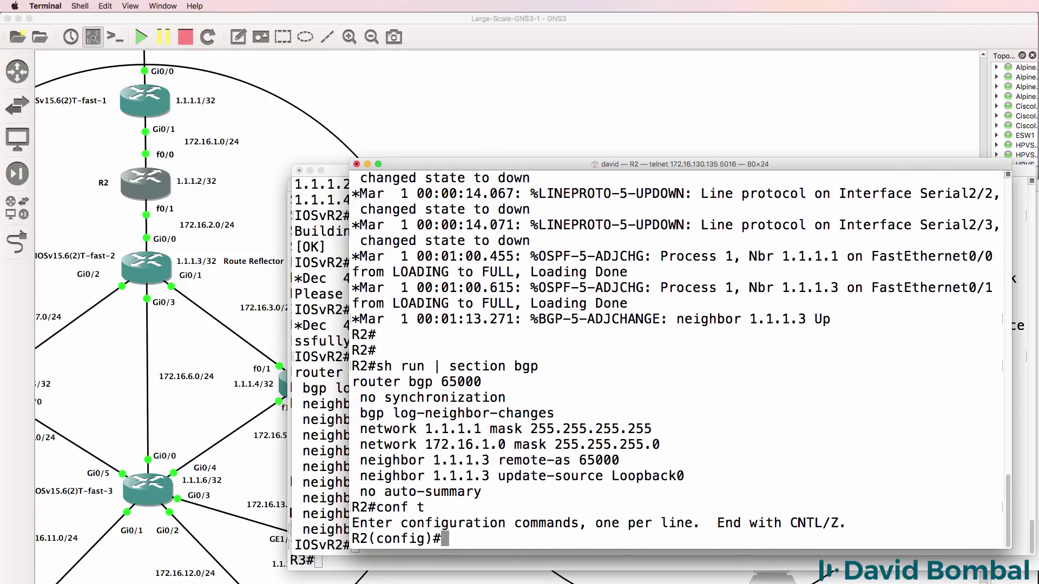
text(router bg)
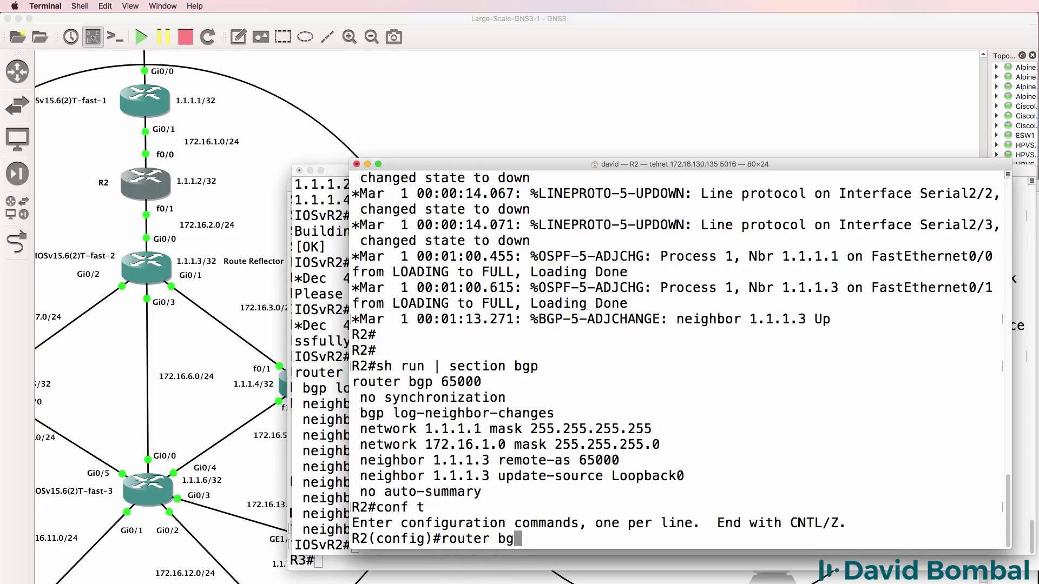
text(p 65000)
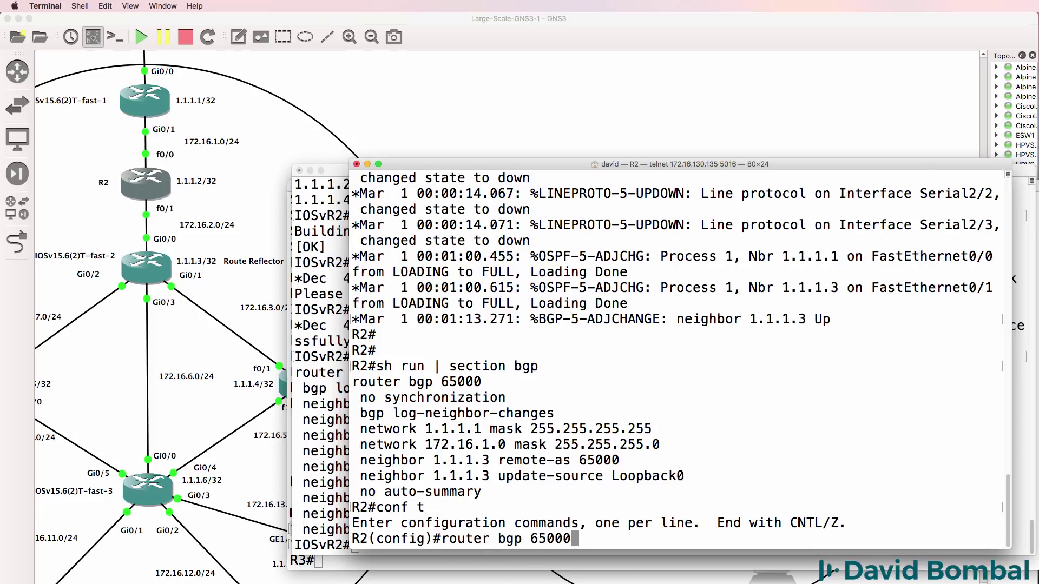
key(Return)
text(no ne)
key(Tab)
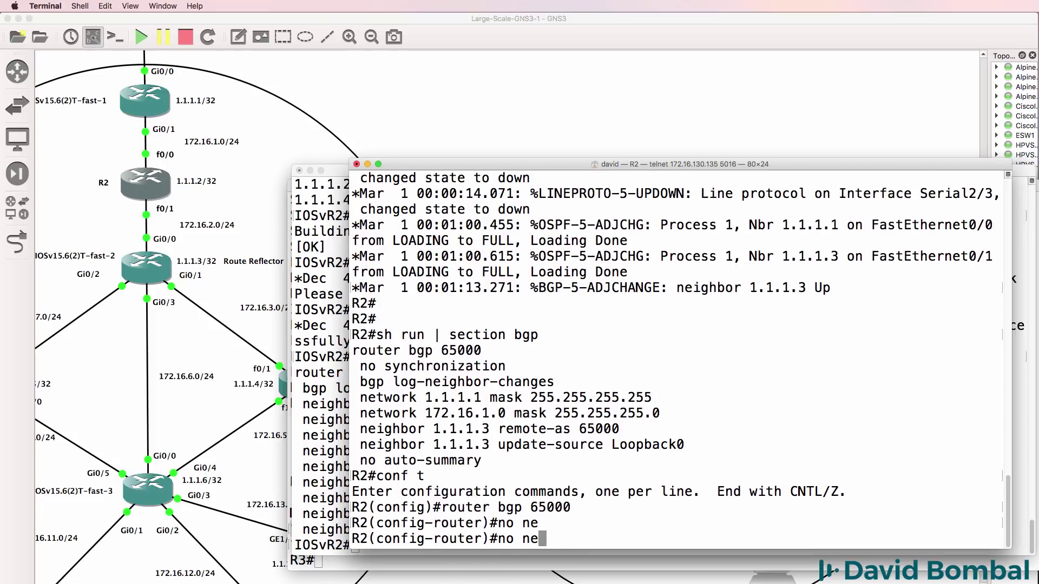
text(t)
key(Tab)
text(1.1.1.)
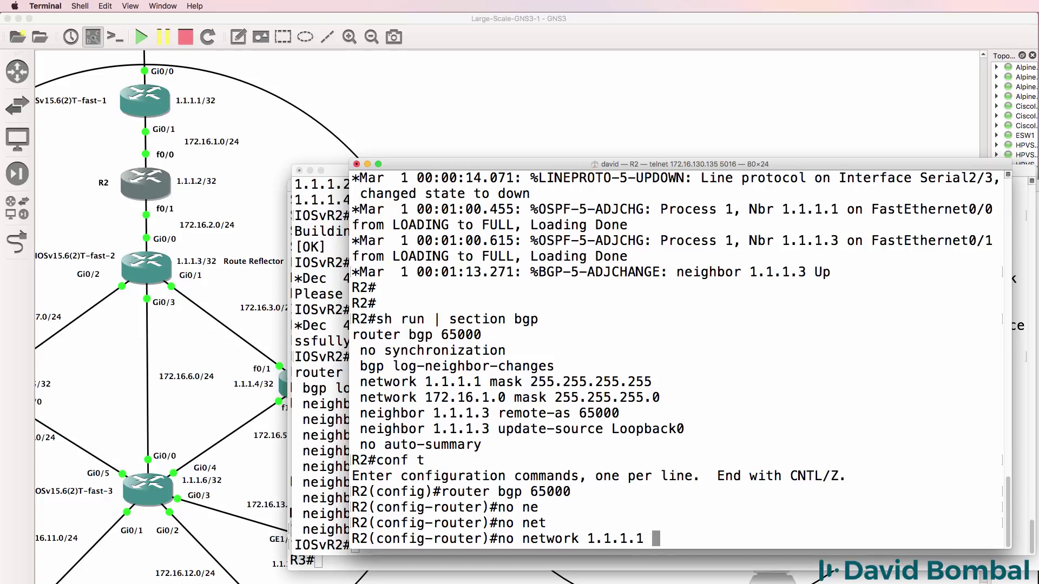
text(1 mask 255.255)
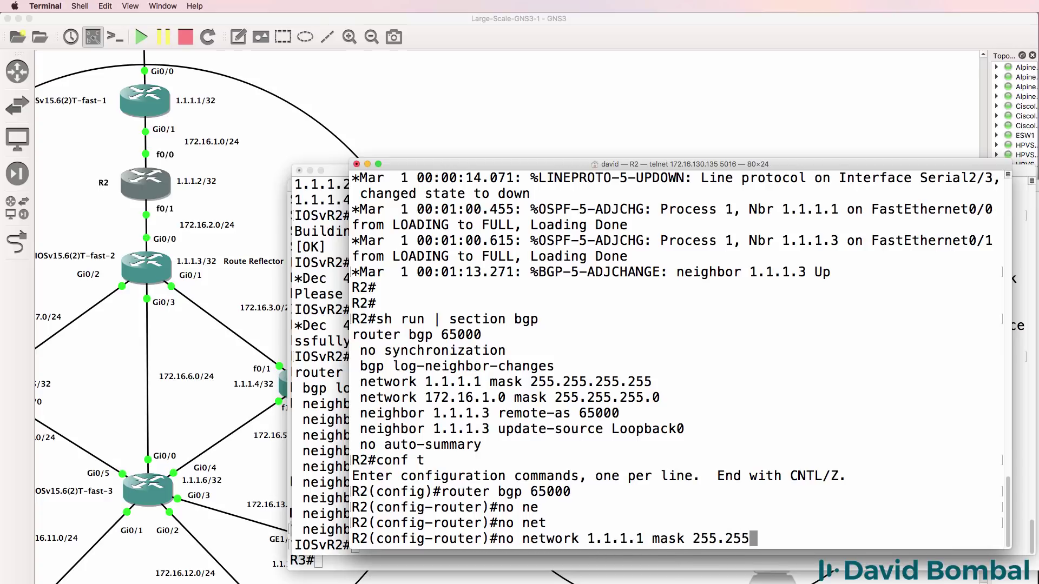
text(.255.255)
key(Return)
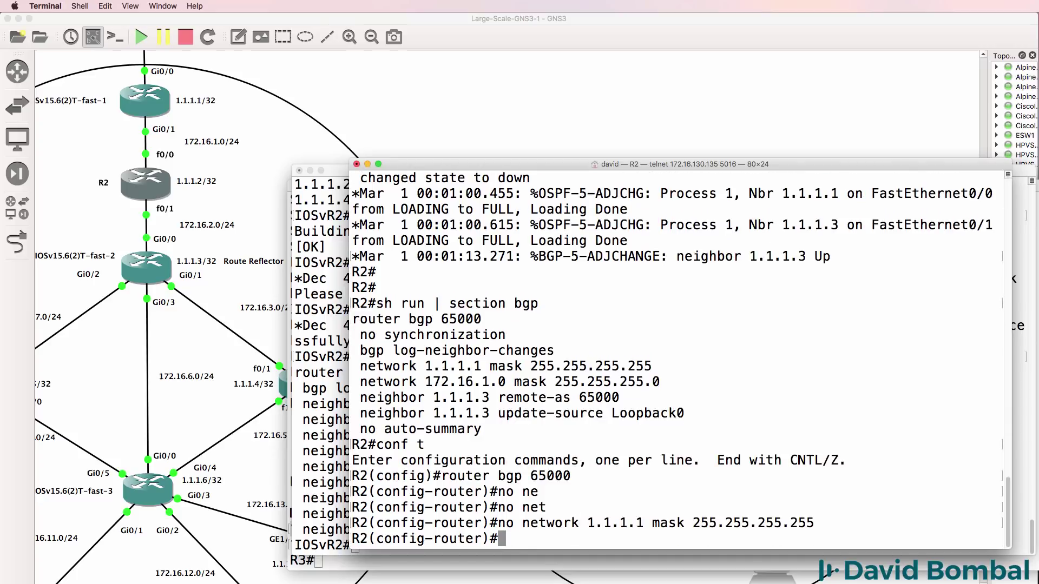
text(end)
key(Return)
key(Return)
text(sh ip bgp)
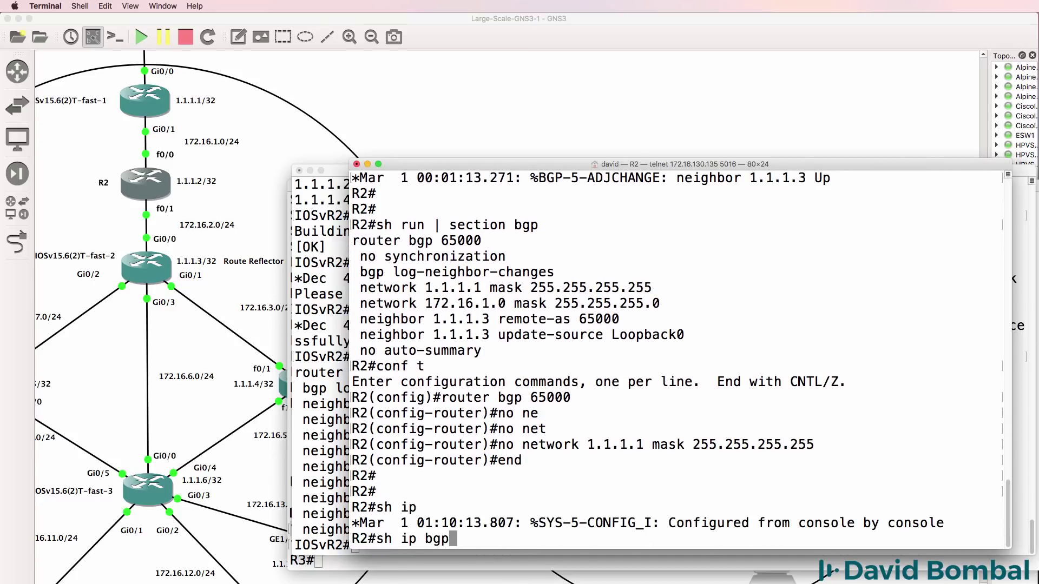
key(Return)
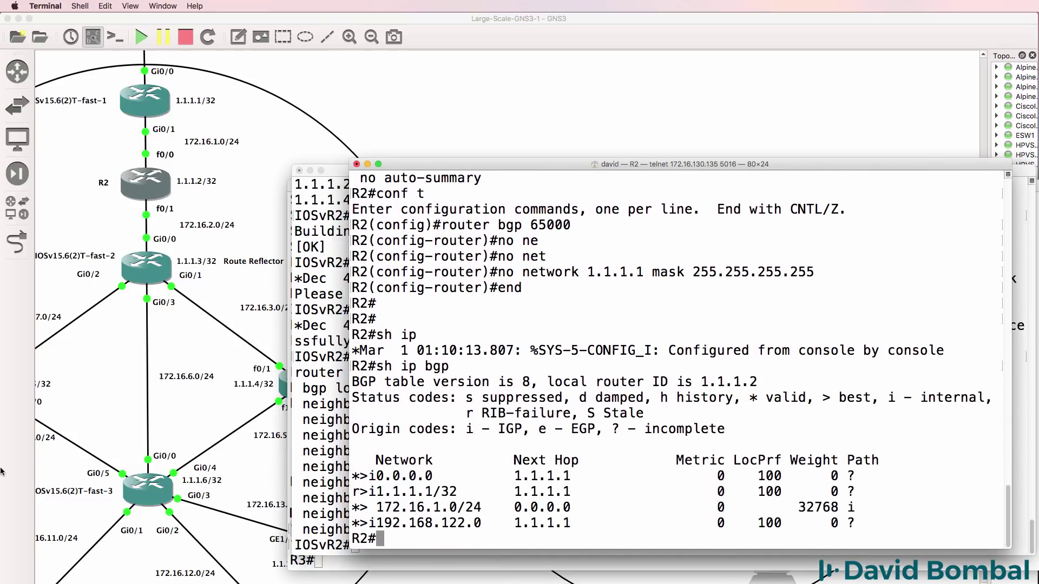
- Check R2's routing table for the OSPF route to 1.1.1.1
drag(474, 494, 349, 493)
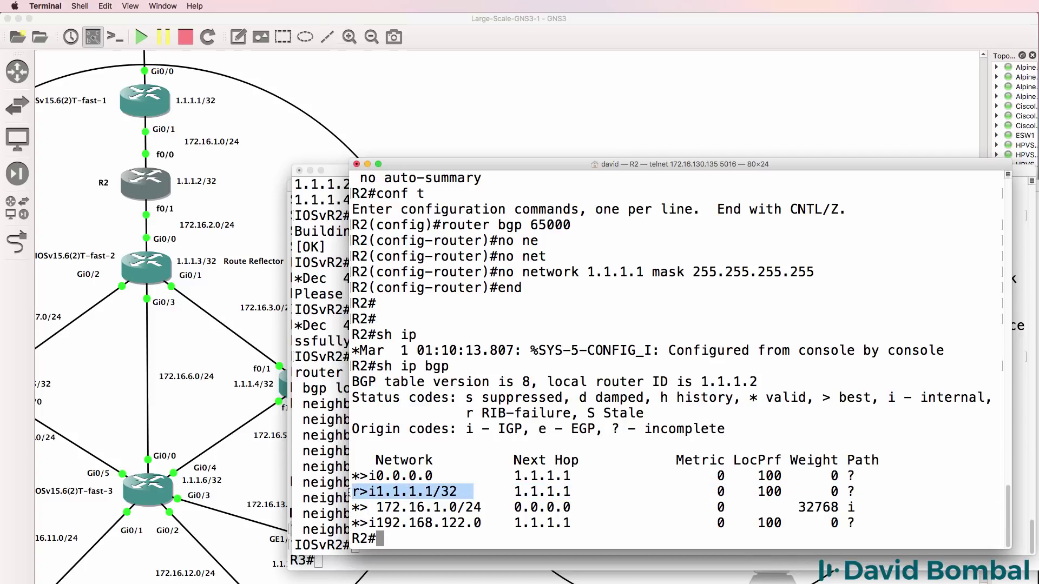
click(365, 489)
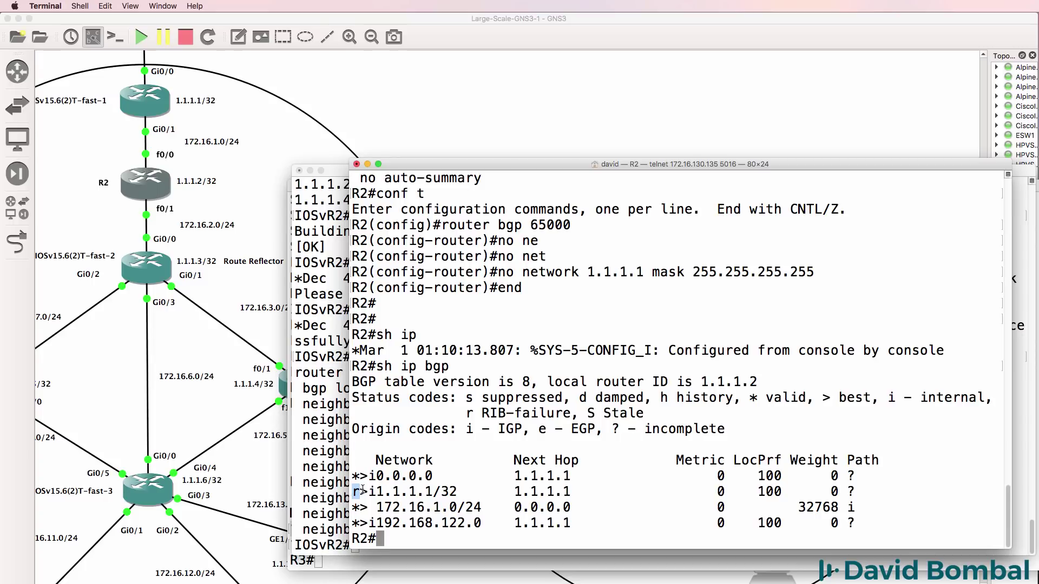
text(sh ip route)
key(Return)
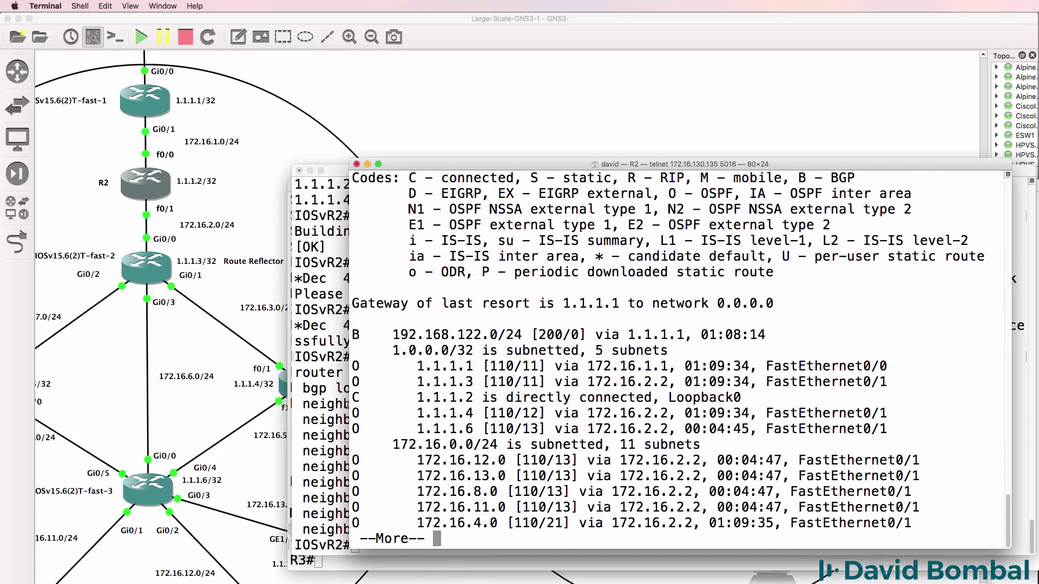
drag(353, 366, 897, 368)
key(space)
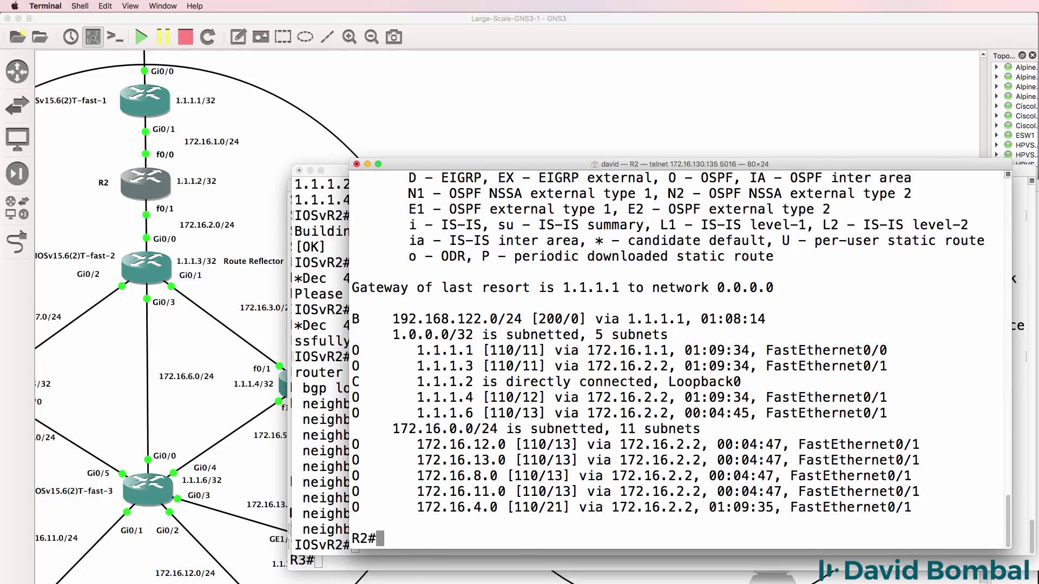
- Recheck R2's BGP table and save its configuration with wr
text(sh bgp)
text(p bgp)
key(Return)
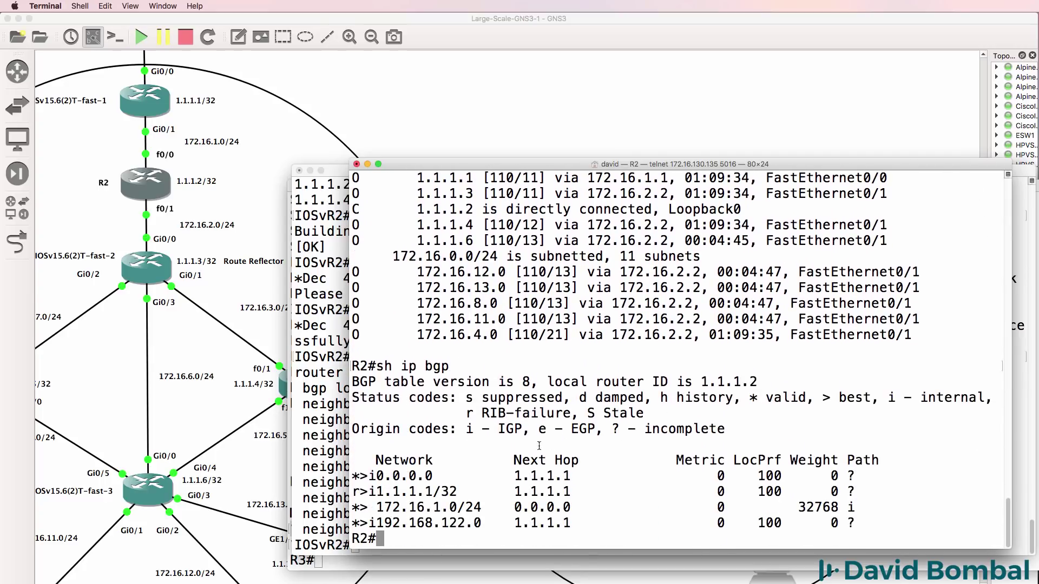
text(wr)
key(Return)
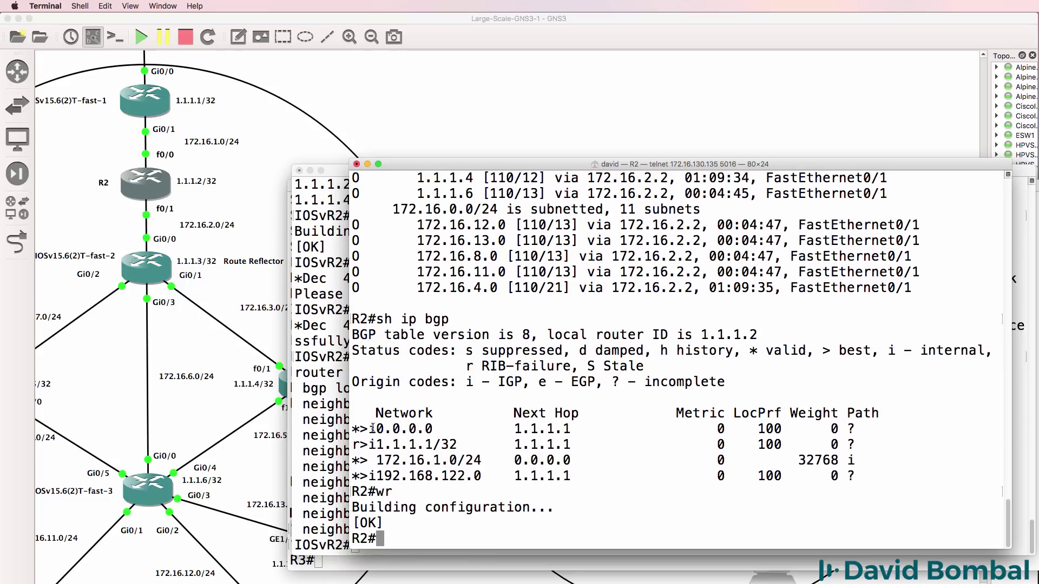
click(339, 421)
- Open a console to R4, move its window aside and reach the R4 prompt
click(198, 535)
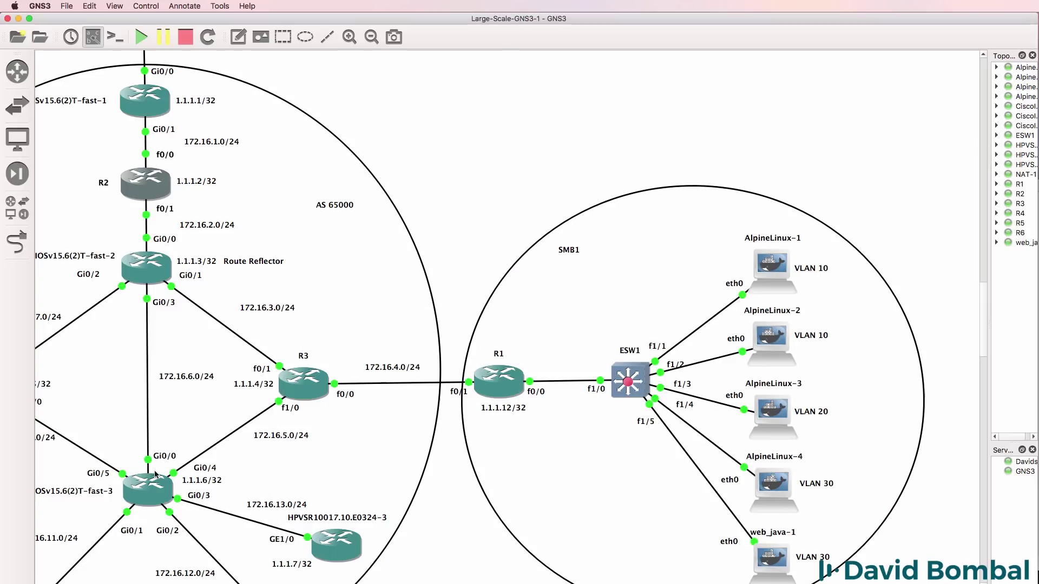
scroll(100, 386, left, 5)
right_click(100, 385)
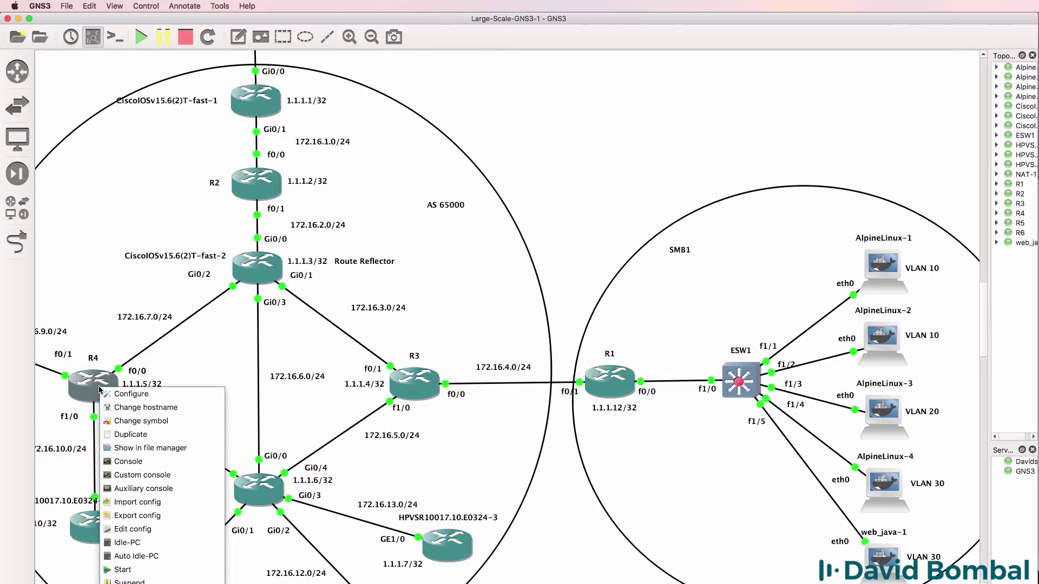
click(129, 462)
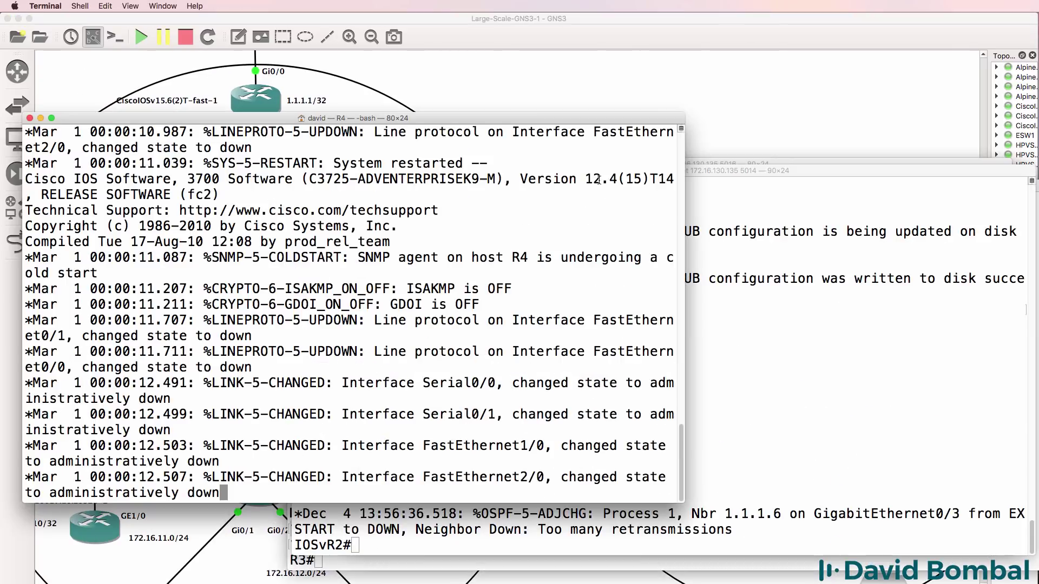
drag(436, 119, 802, 175)
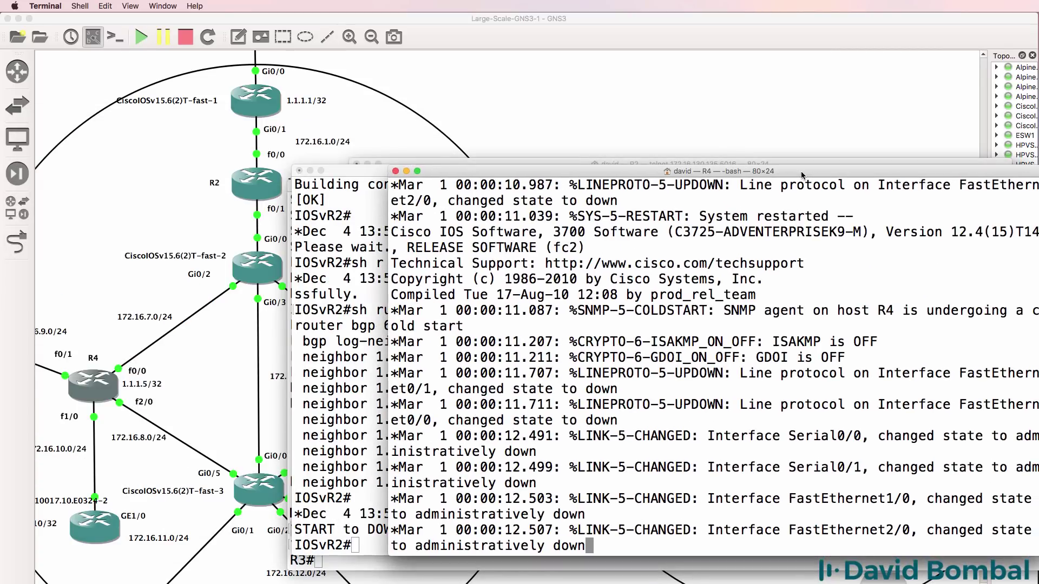
key(Return)
key(Return)
key(Return)
key(Return)
key(Return)
key(Return)
key(Return)
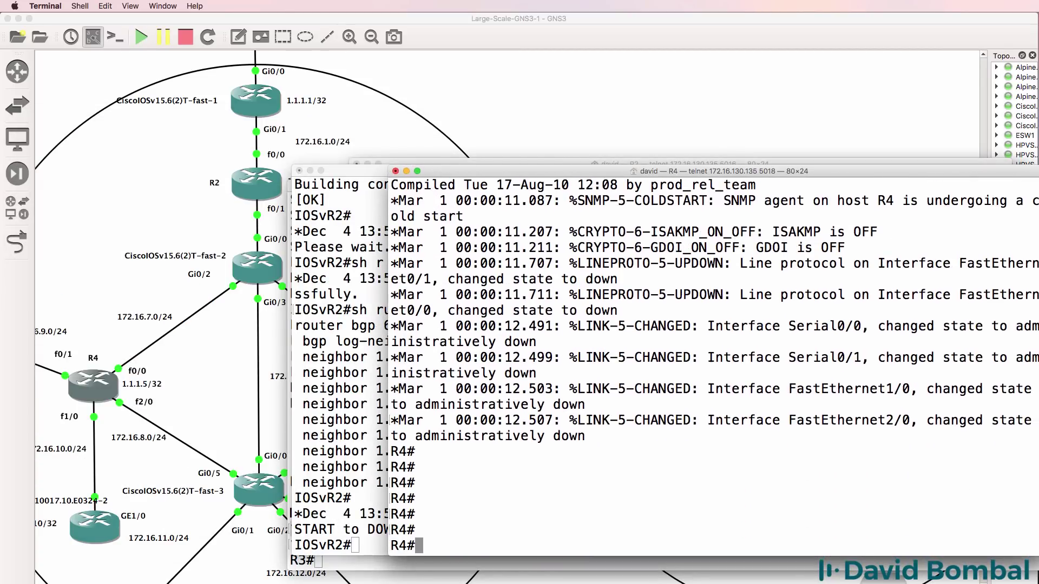
- Review R4's interface summary and enter global configuration mode
text(sh ip int brief)
key(Return)
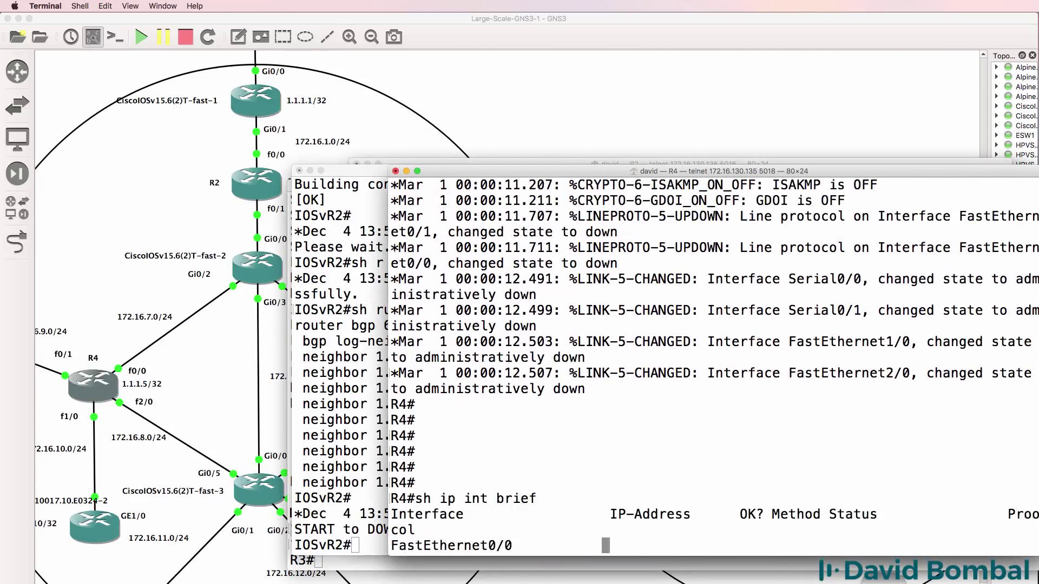
text(conf t)
key(Return)
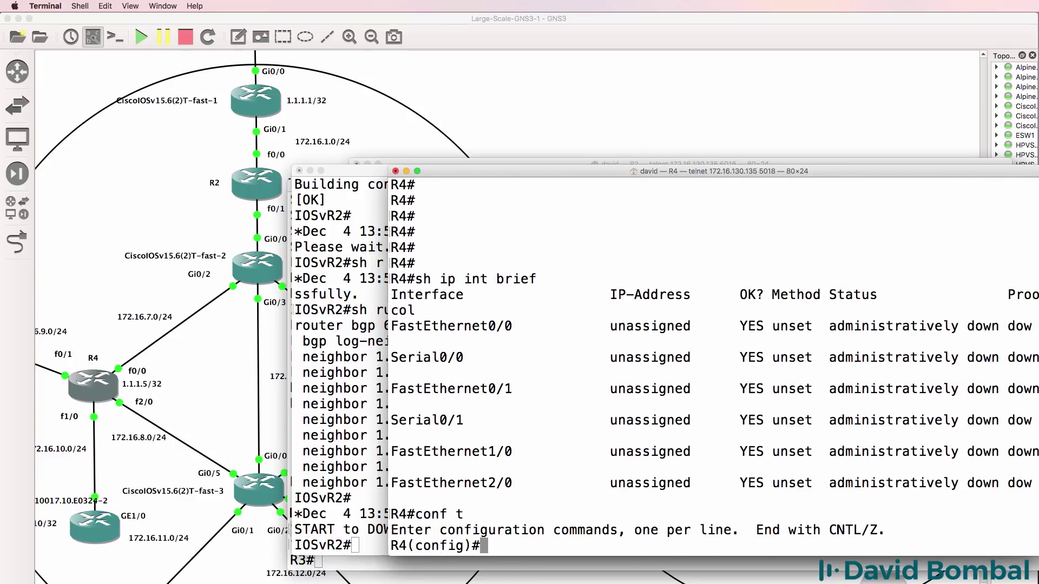
- Enable FastEthernet0/0 on R4 and address it 172.16.7.2/24
text(int f0/0)
key(Return)
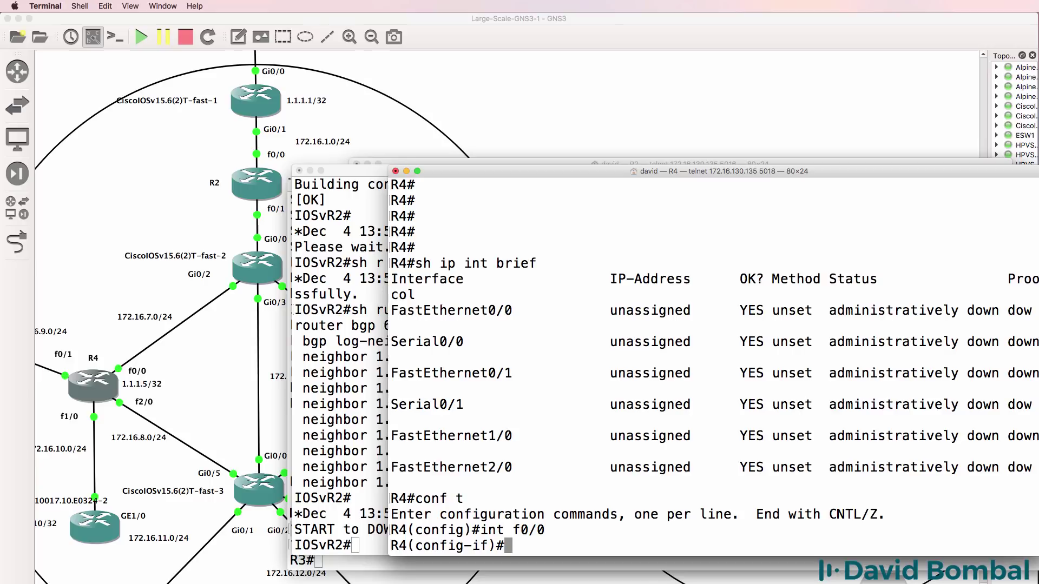
click(608, 34)
scroll(507, 317, left, 5)
scroll(507, 317, right, 2)
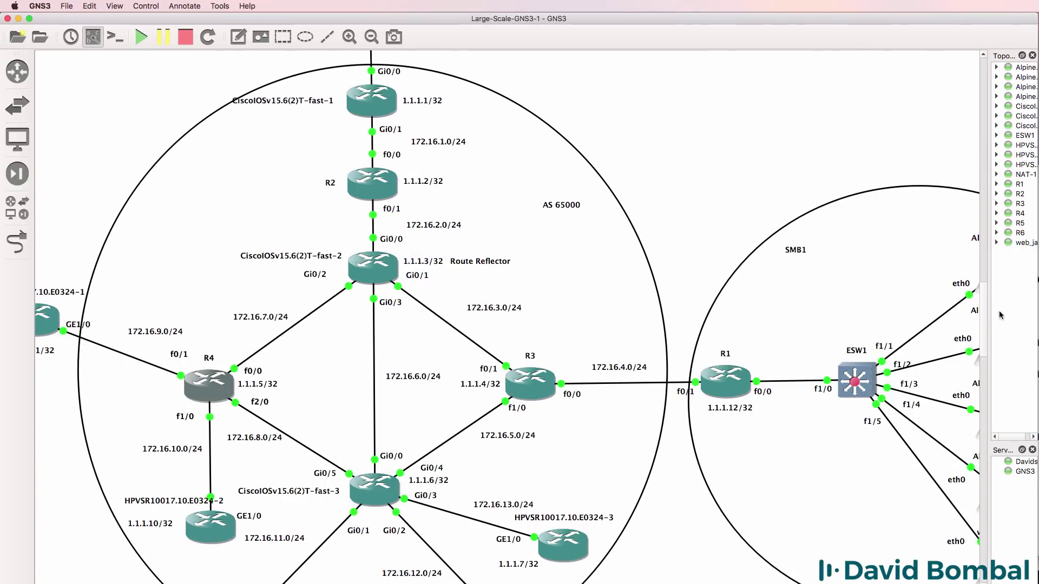
click(348, 37)
scroll(507, 317, left, 3)
key(super+Tab)
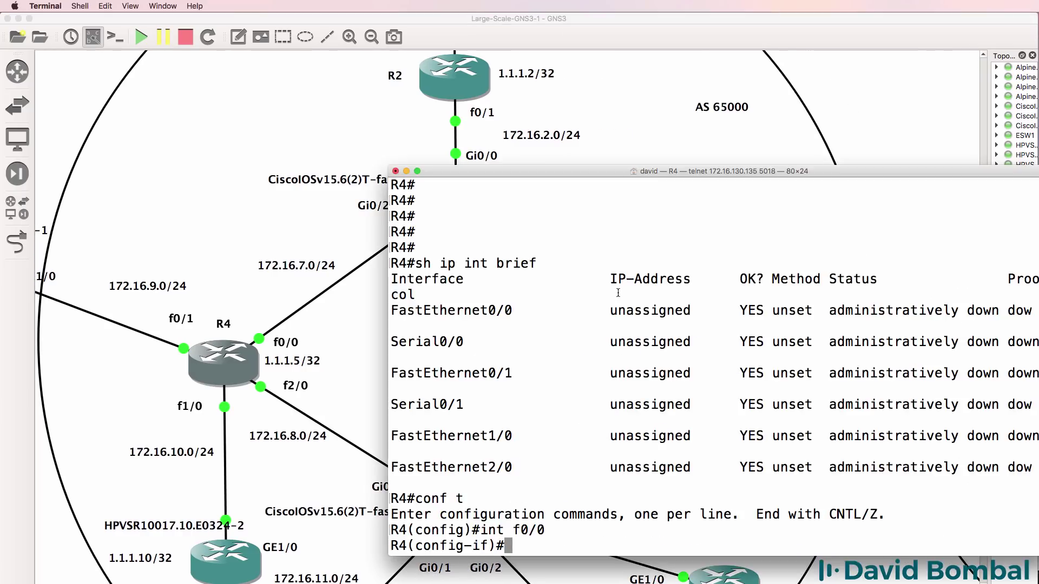
text(no shut)
key(Return)
text(ip add)
key(Tab)
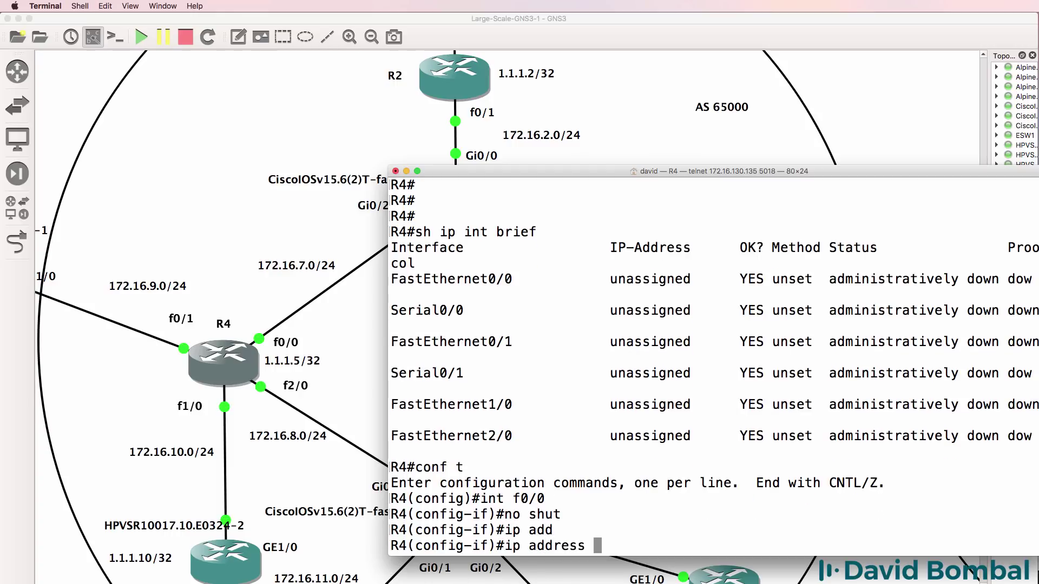
text(172.16.7.1)
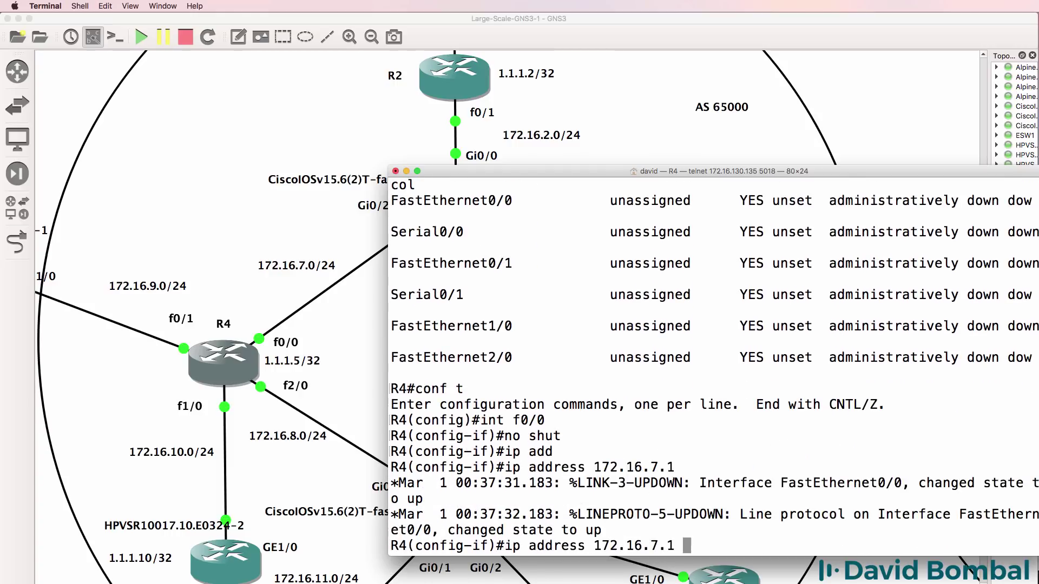
key(BackSpace)
text(2 25.55.255.255.0)
key(Return)
- Enable FastEthernet2/0 with address 172.16.8.1 255.255.255.0
text(int g2)
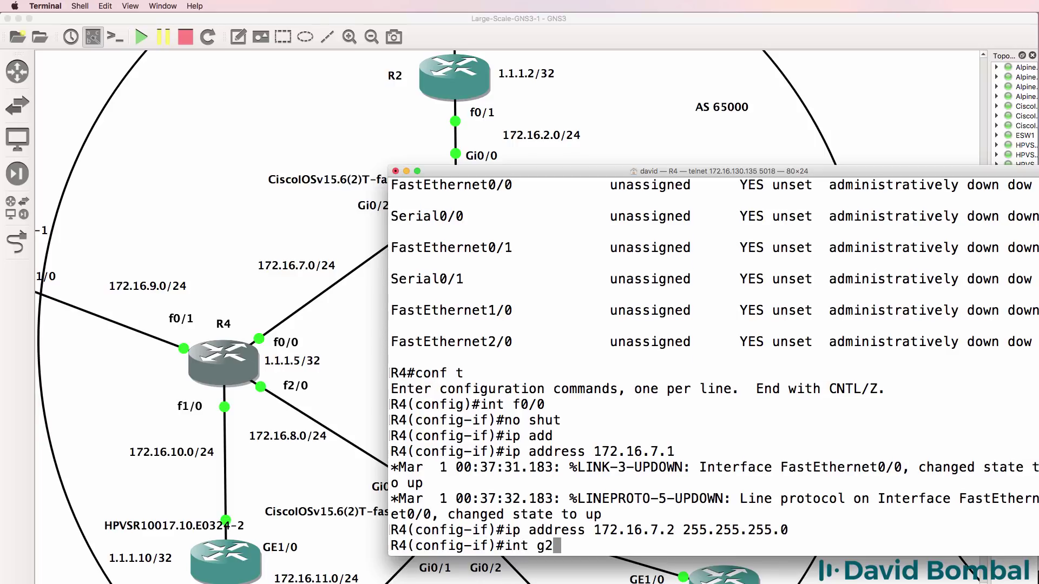
key(BackSpace)
text(f2/0)
key(Return)
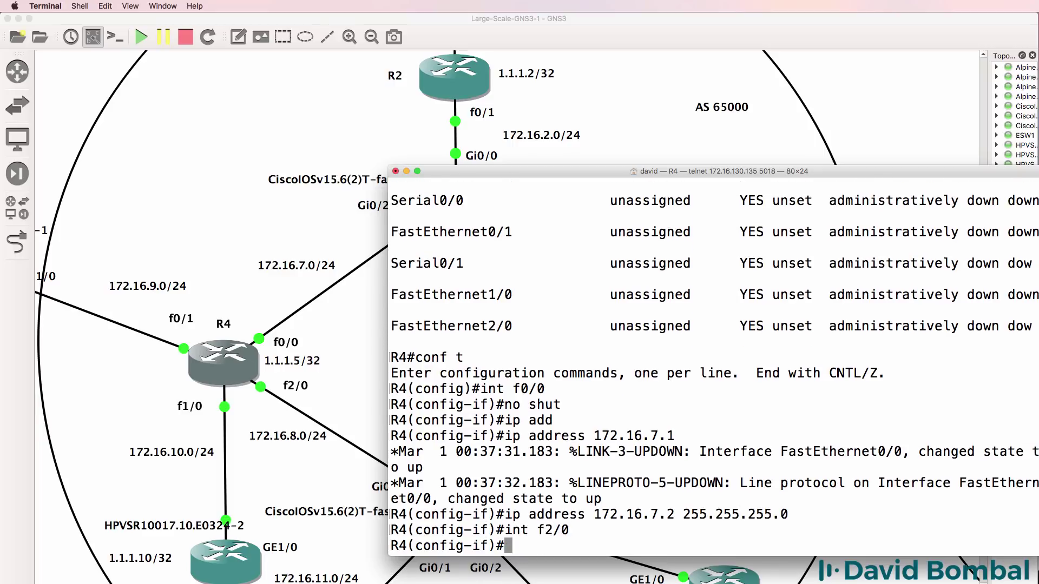
text(no shut)
key(Return)
text(ip add)
key(Tab)
text(172.16)
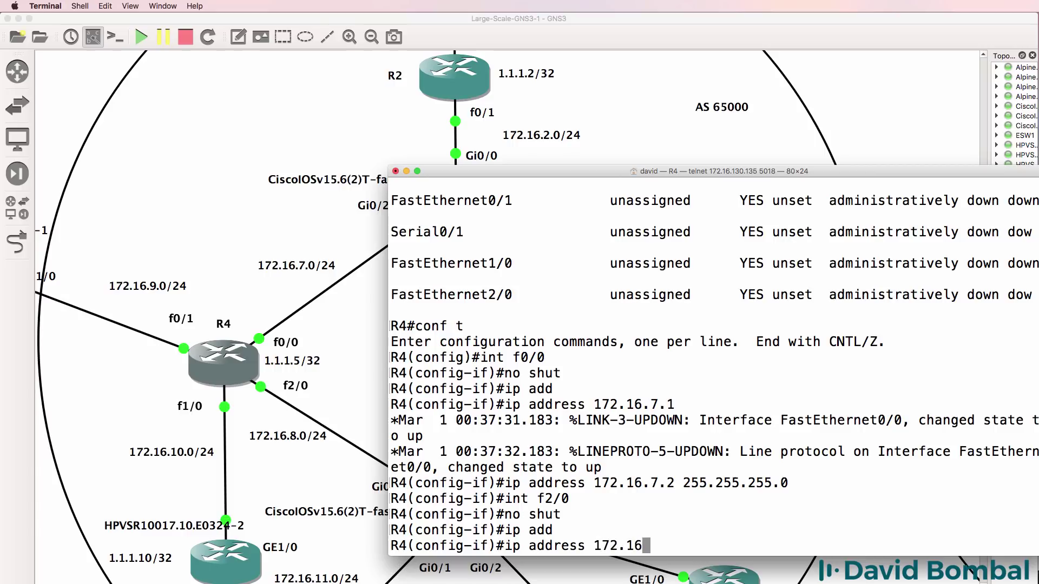
text(.8.1 255.255.255.0)
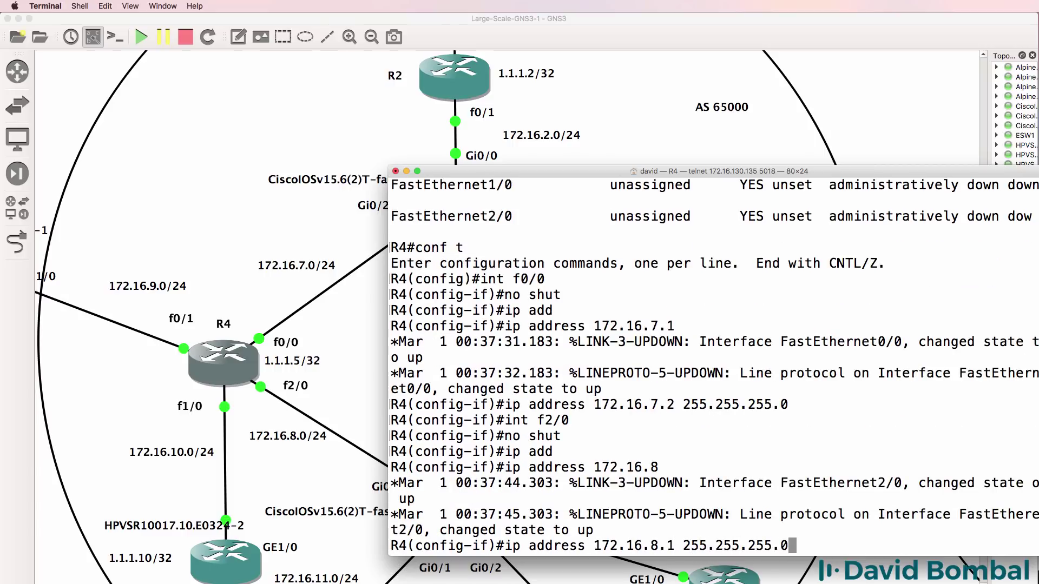
key(Return)
- Enable FastEthernet1/0 with address 172.16.10.1 255.255.255.0
text(int g)
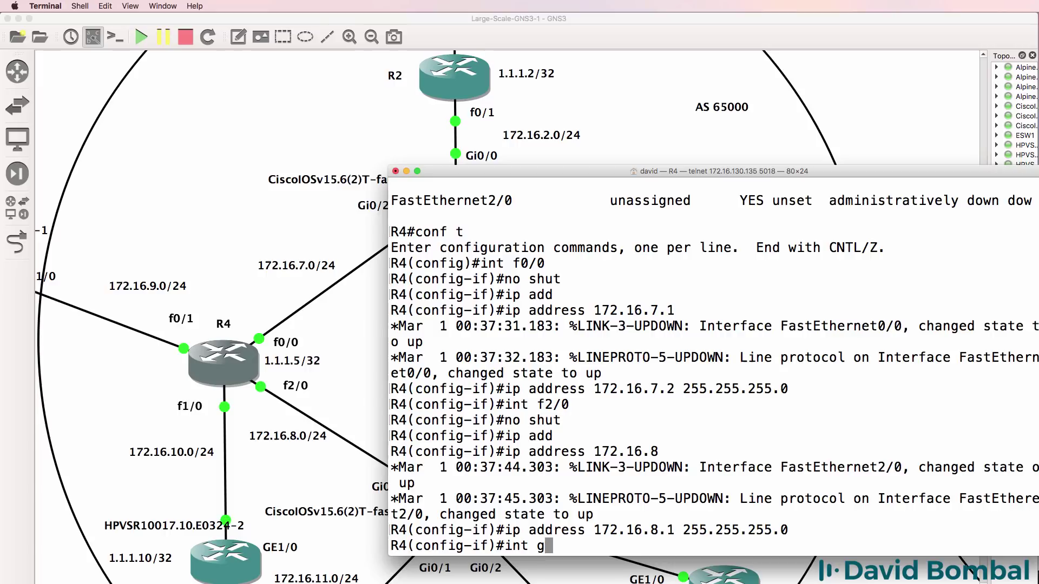
key(BackSpace)
text(f1/0)
key(Return)
text(no shut)
key(Return)
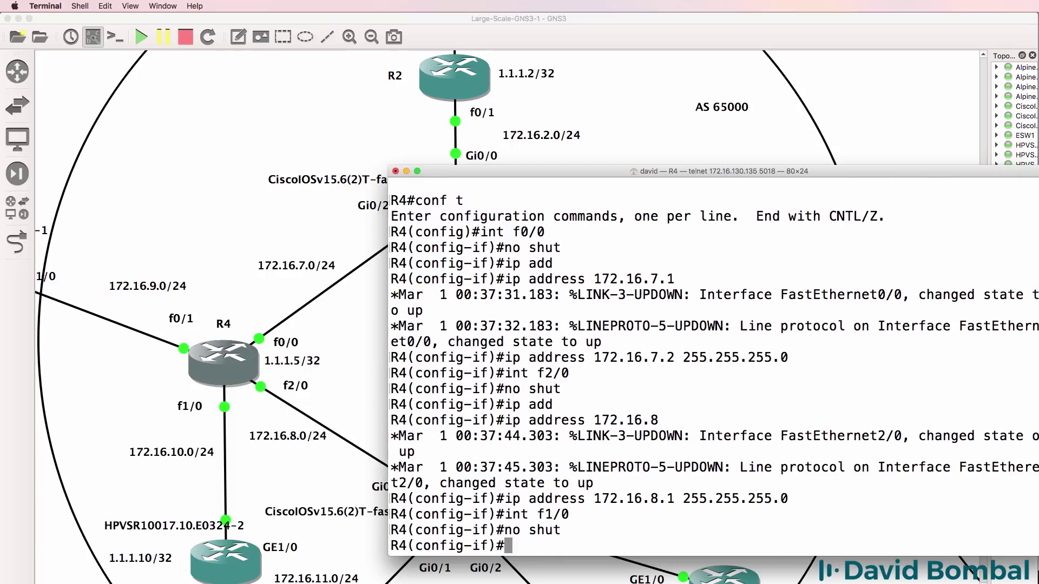
text(ip add)
key(Tab)
text(172.16)
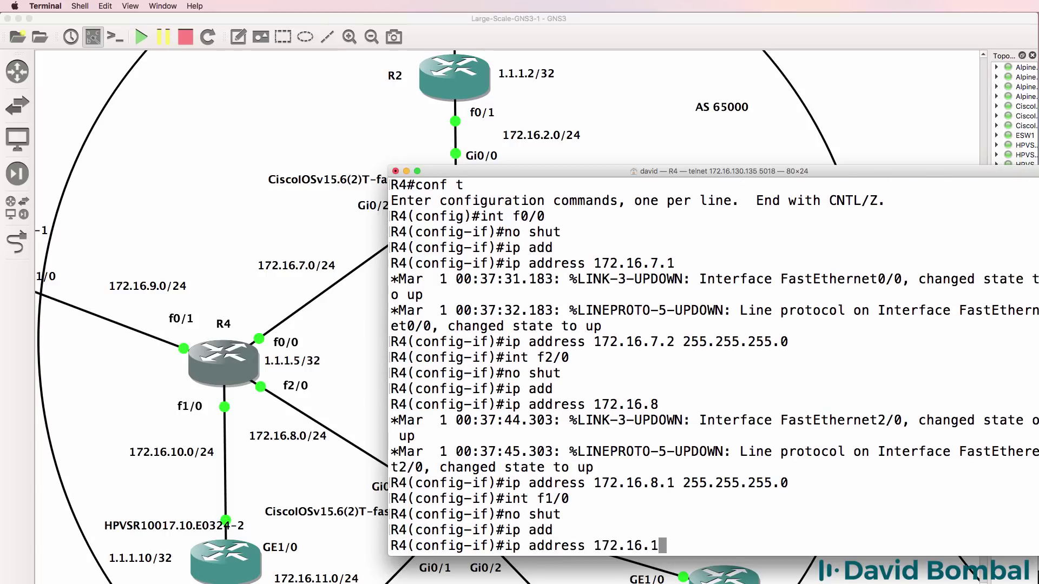
text(.10.1 255.255.255.0)
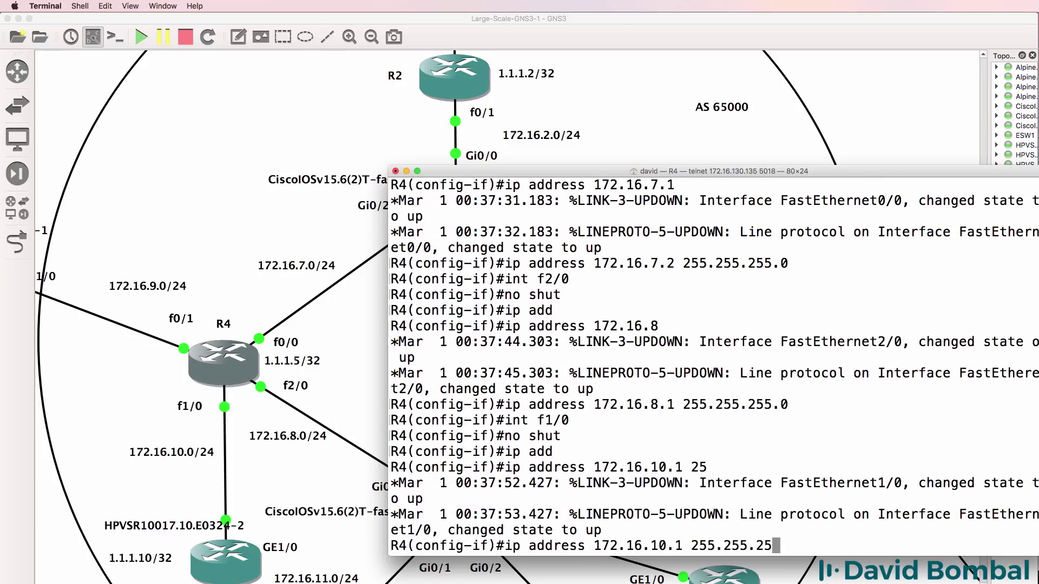
key(Return)
- Enable FastEthernet0/1 with address 172.16.9.2/24 and exit configuration mode
text(int f0/1)
key(Return)
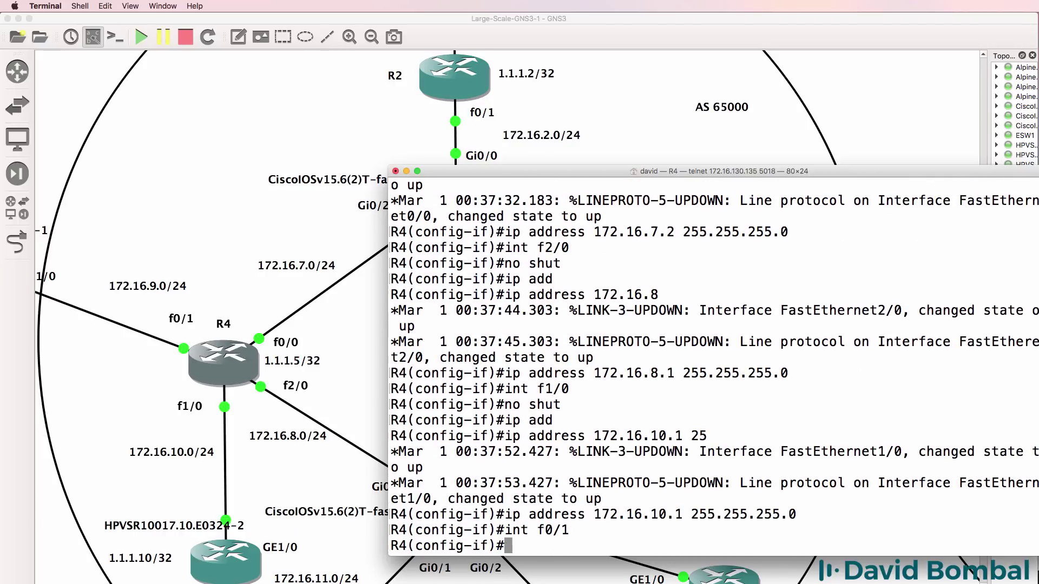
text(no shut)
key(Return)
text(ip add)
key(Tab)
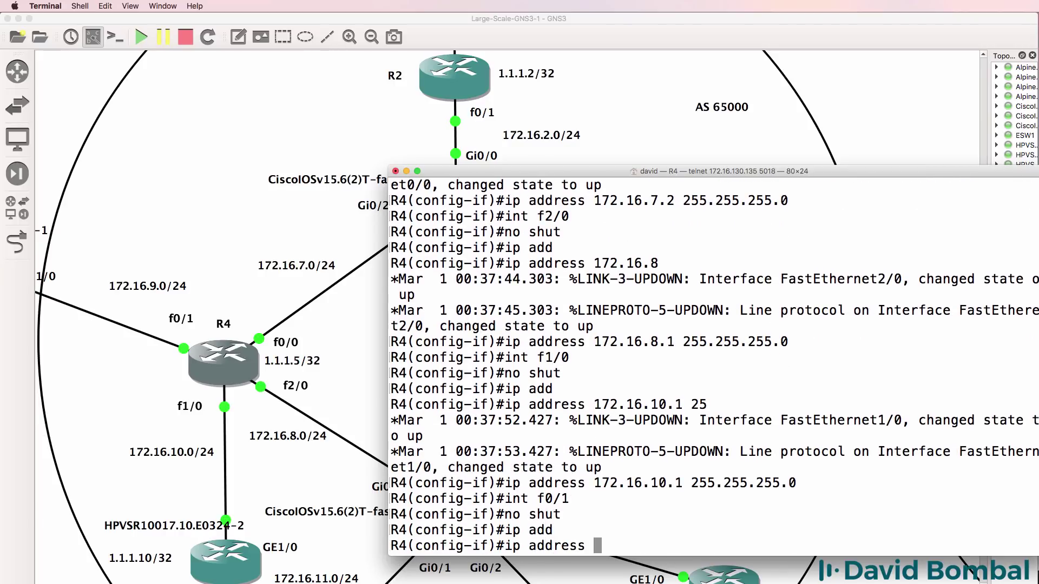
text(172.16.9.2 255.255.2)
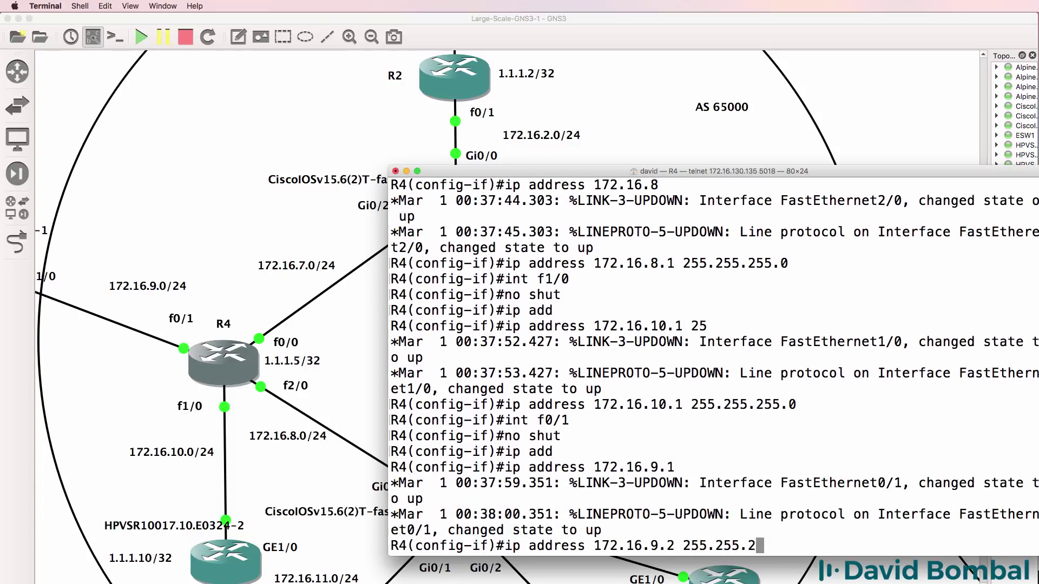
text(.55.0)
key(Return)
text(no shut)
key(Return)
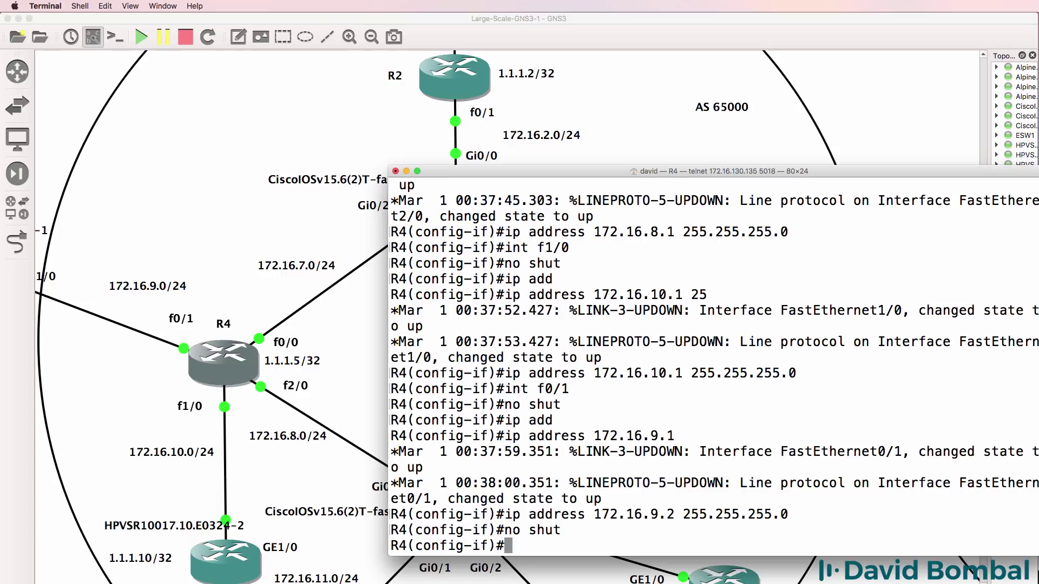
text(end)
key(Return)
- List R4's interfaces and highlight the four FastEthernet rows with their addresses
text(sh ip int brie)
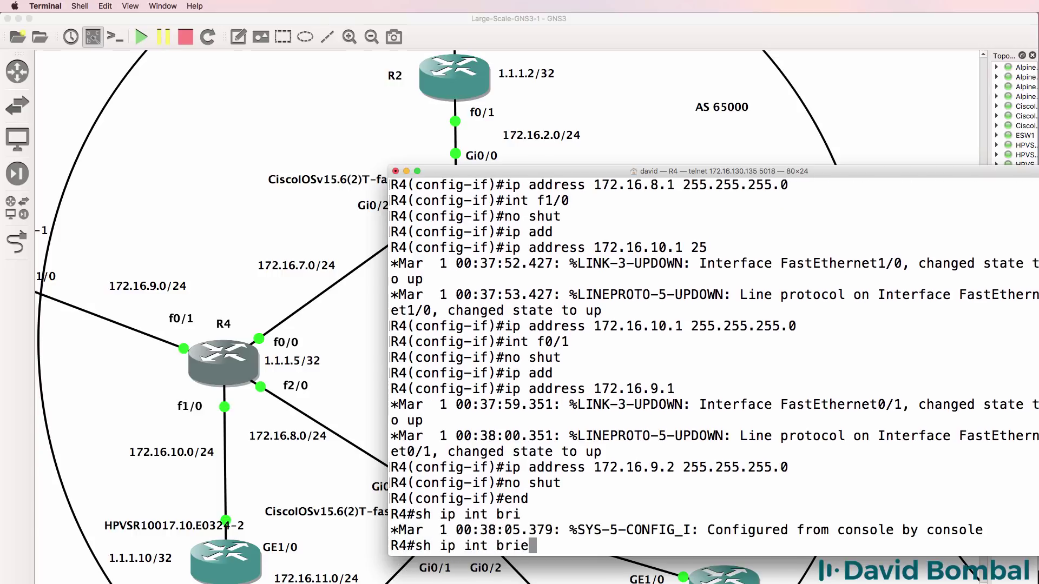
text(f)
key(Return)
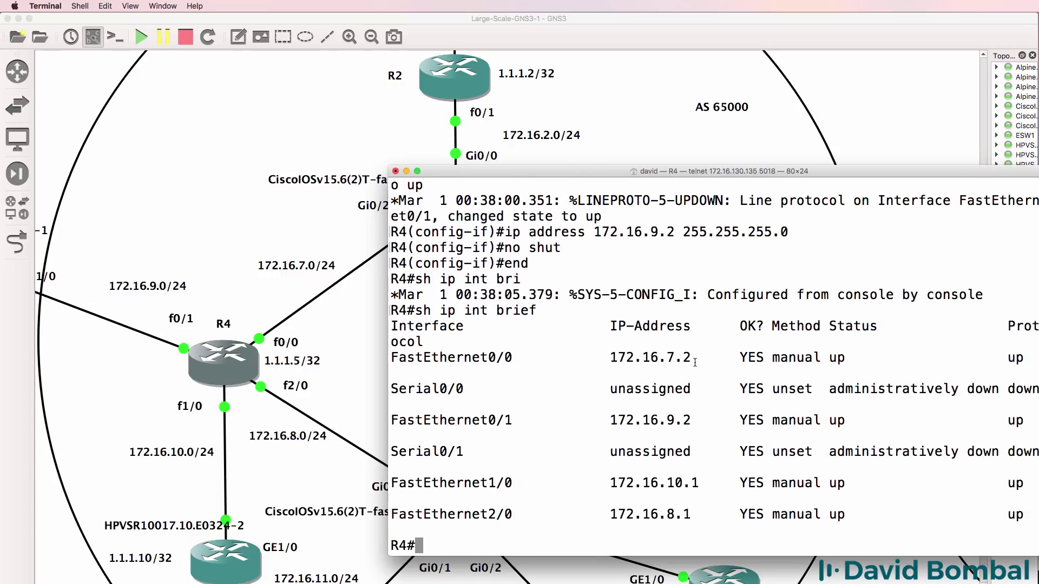
drag(718, 359, 414, 346)
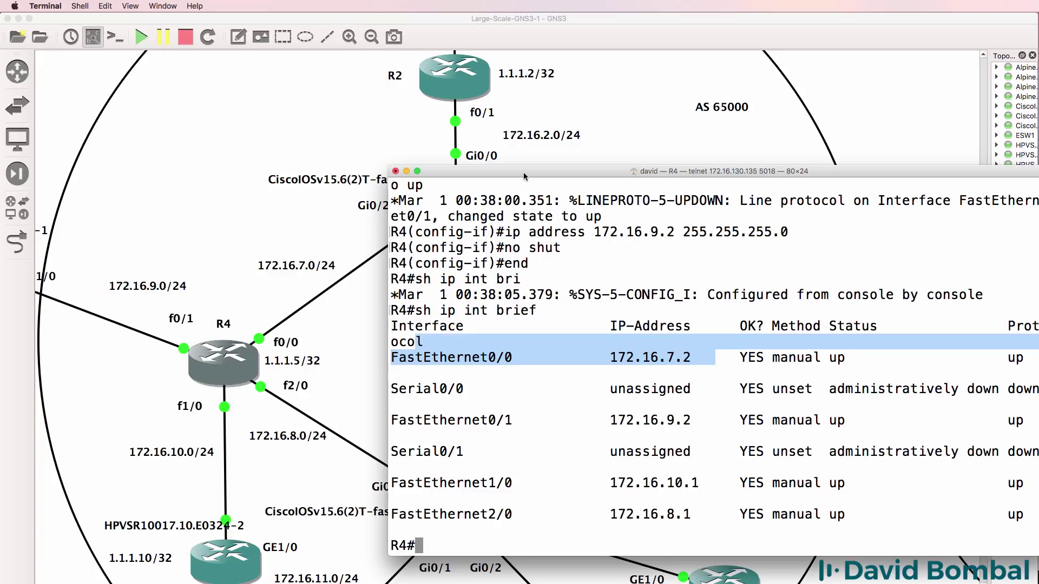
drag(524, 177, 502, 176)
click(733, 377)
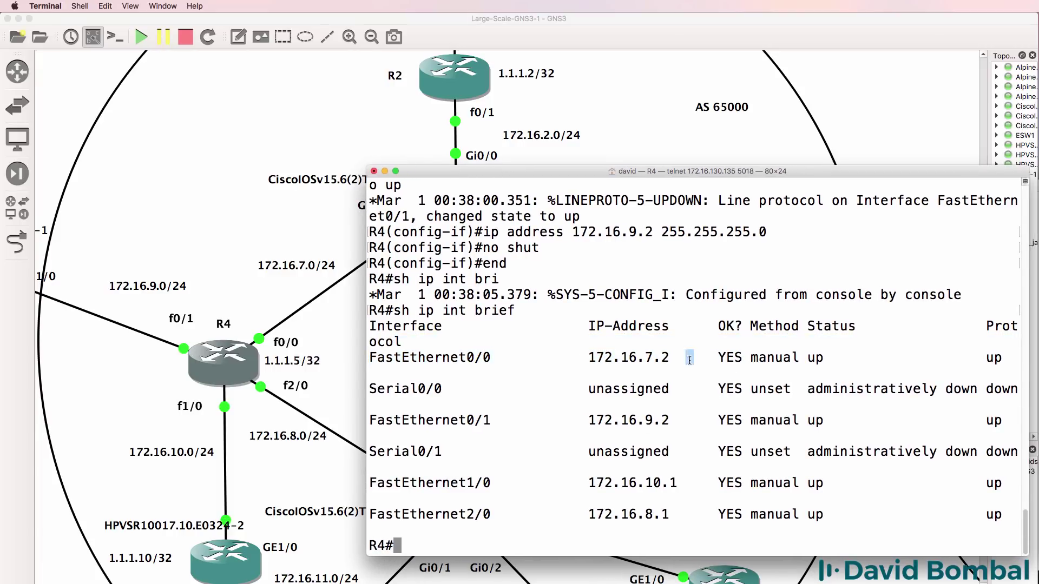
drag(689, 360, 324, 358)
drag(685, 421, 325, 415)
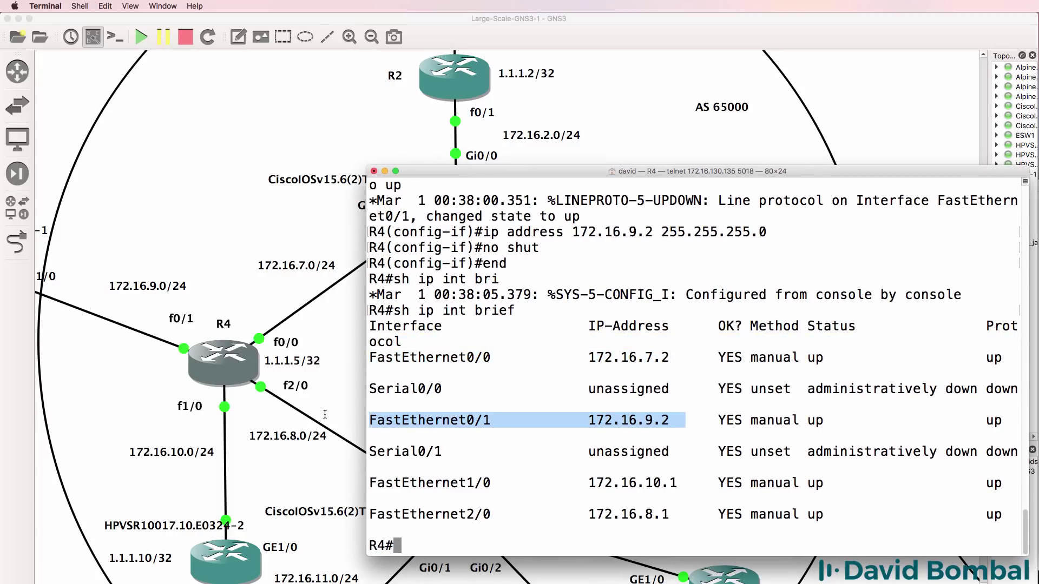
drag(677, 475, 368, 482)
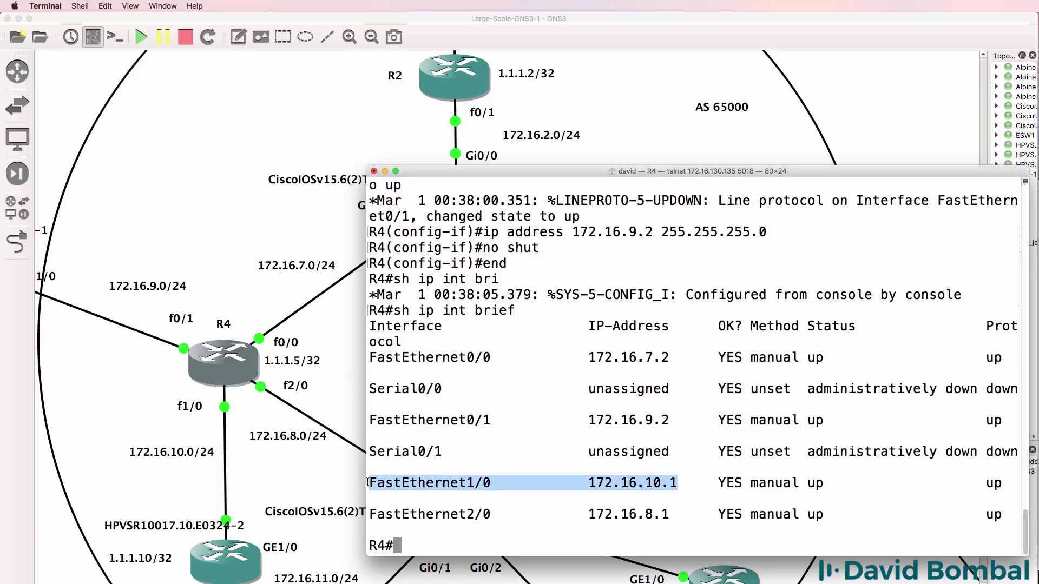
drag(710, 513, 348, 513)
- Create Loopback0 on R4 with address 1.1.1.5/32
text(conf t)
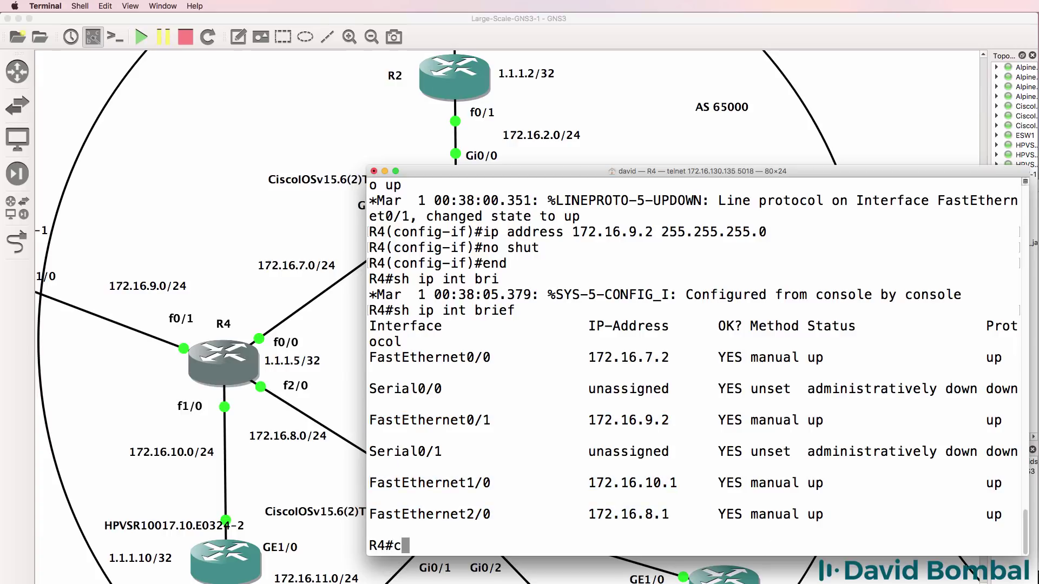
key(Return)
text(int )
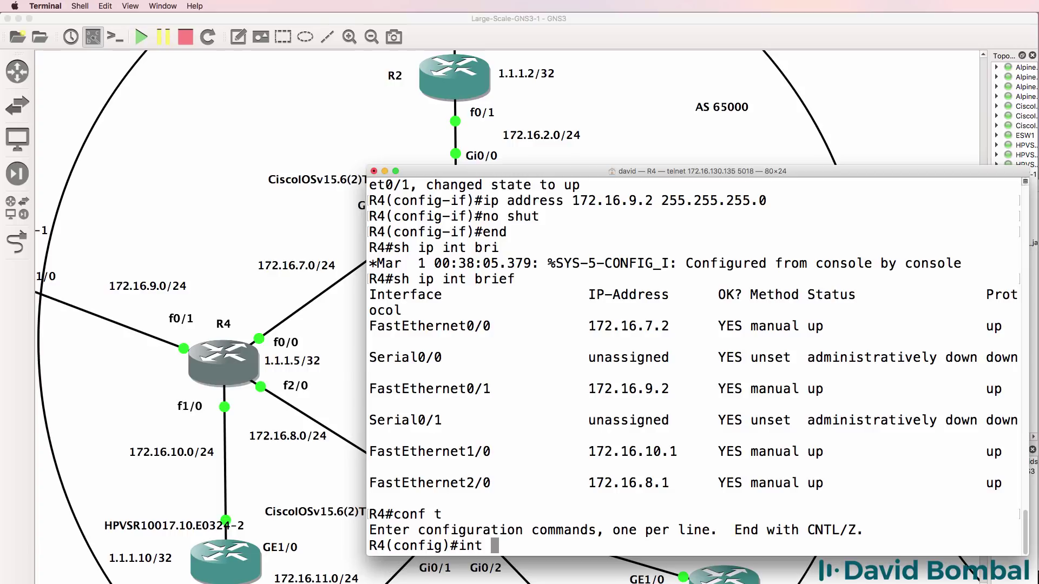
text(loop 0)
key(Return)
text(ip ad)
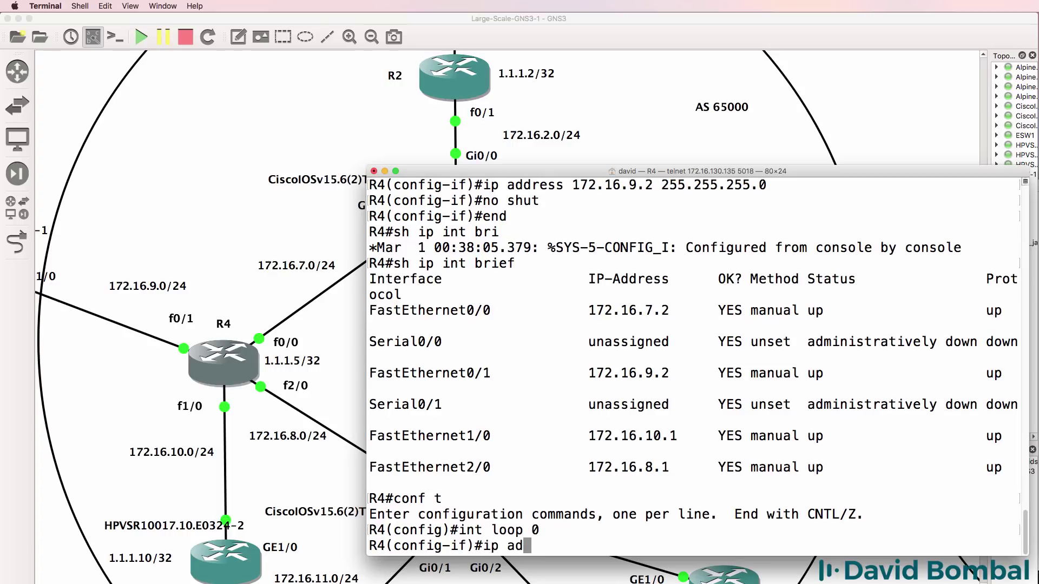
text(d)
key(Tab)
text(1.1.1.1)
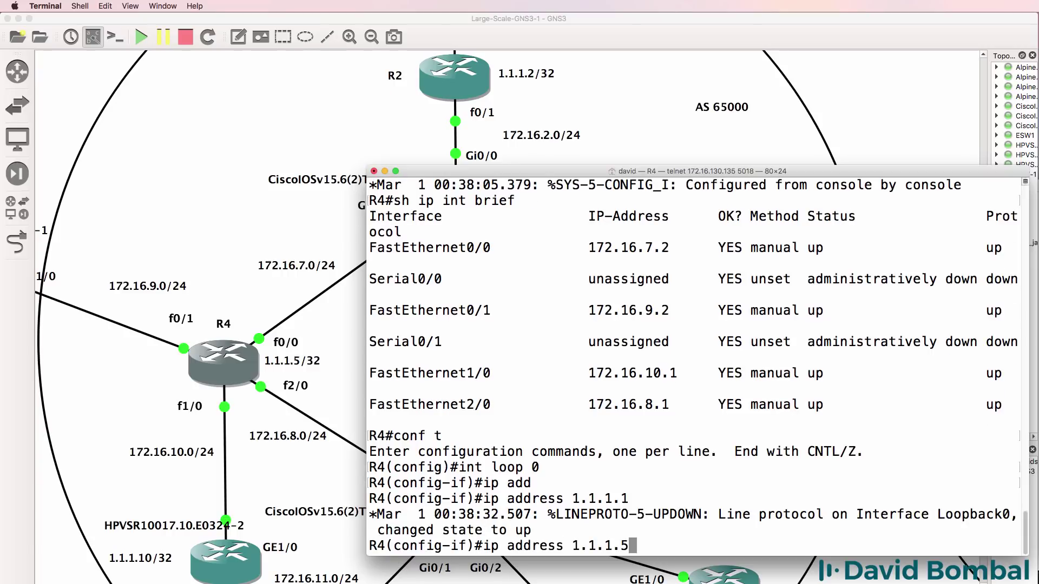
text( 255.255.255.255)
key(Return)
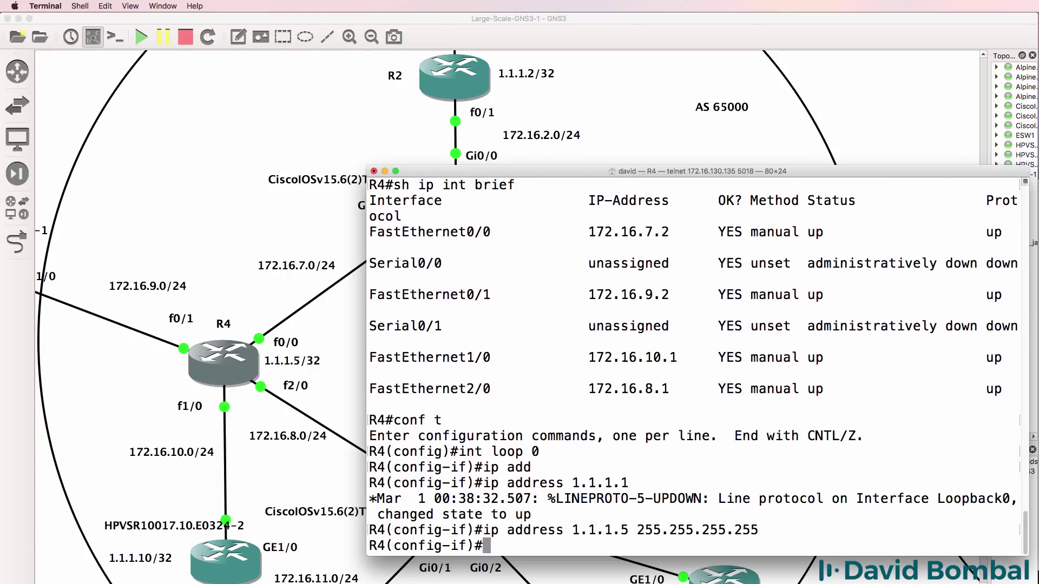
- Run OSPF process 1 with network 0.0.0.0 255.255.255.255 in area 0
text(router ospf 1)
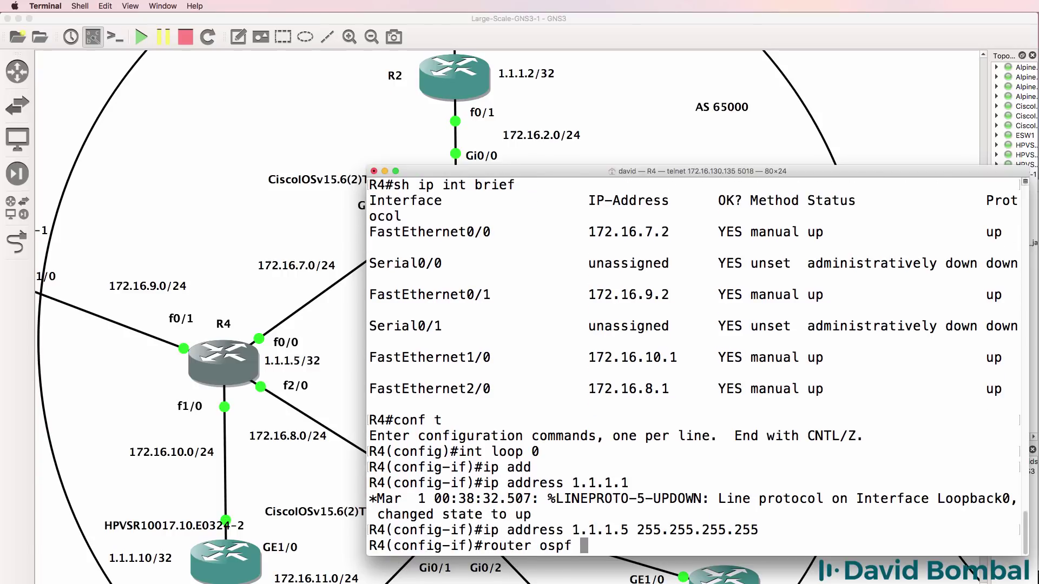
key(Return)
text(net)
key(Tab)
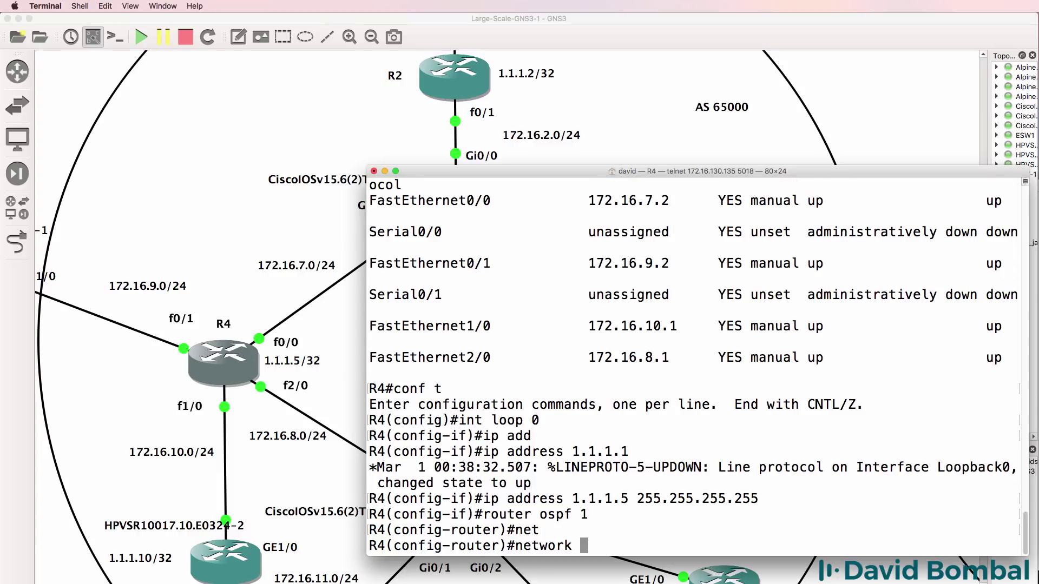
text(0.0.0.0 255.255.255.)
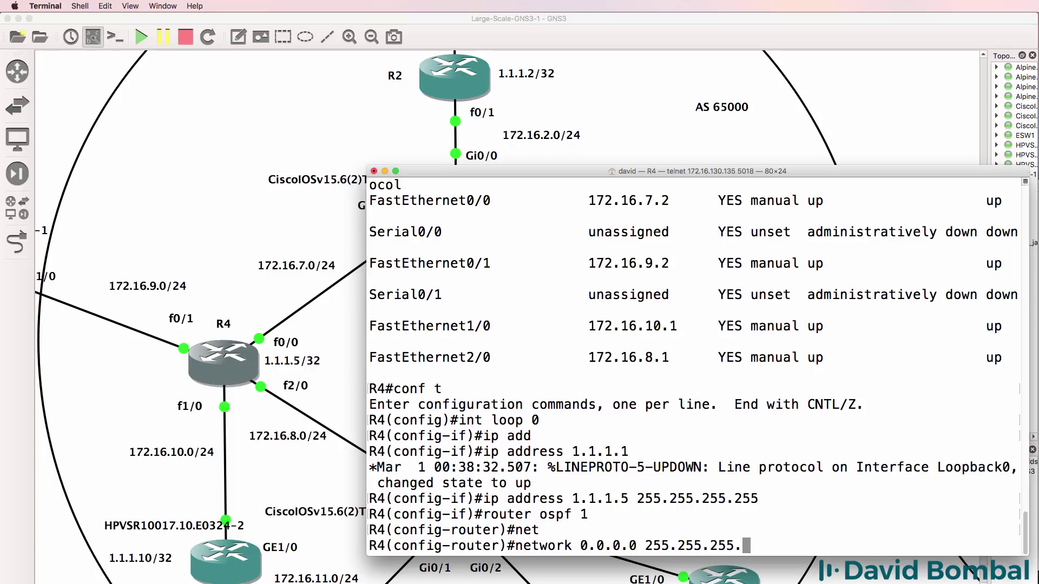
text(255 are 0)
key(Return)
text(en)
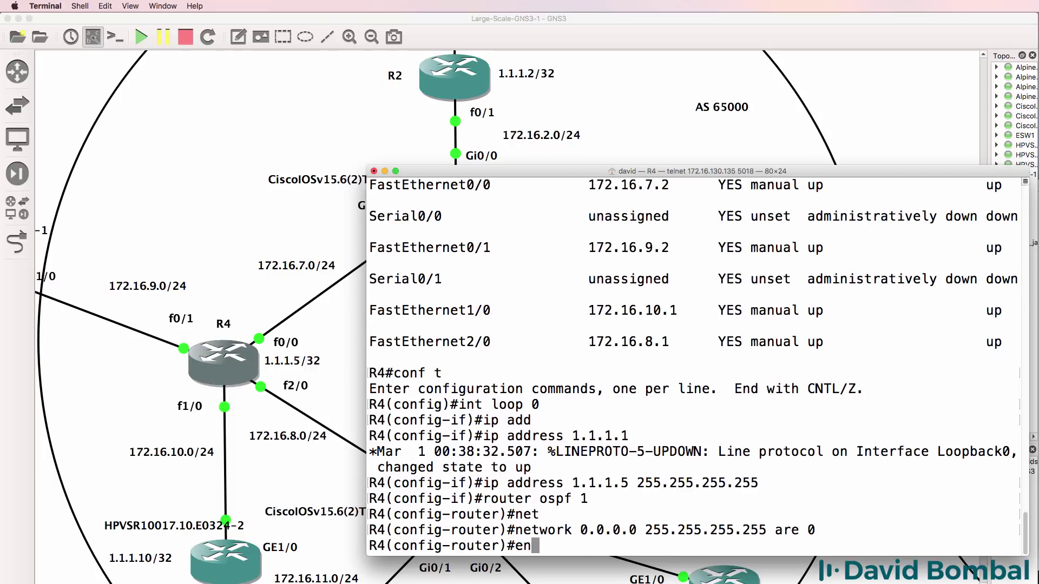
text(d)
key(Return)
key(Return)
text(sh ip ospf int bri)
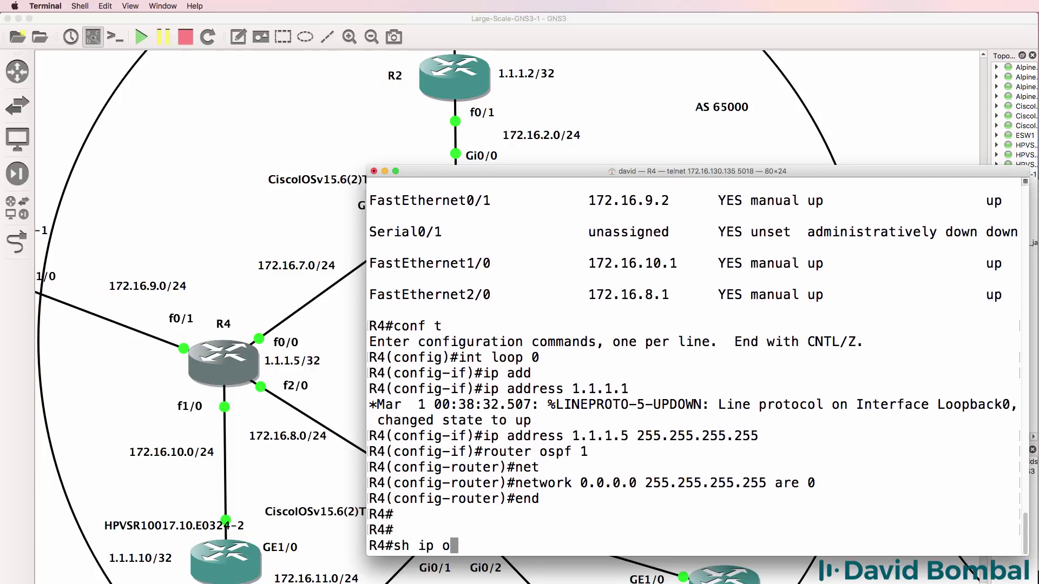
- Show R4's OSPF interfaces in brief and save the running configuration with wr
key(Tab)
key(Return)
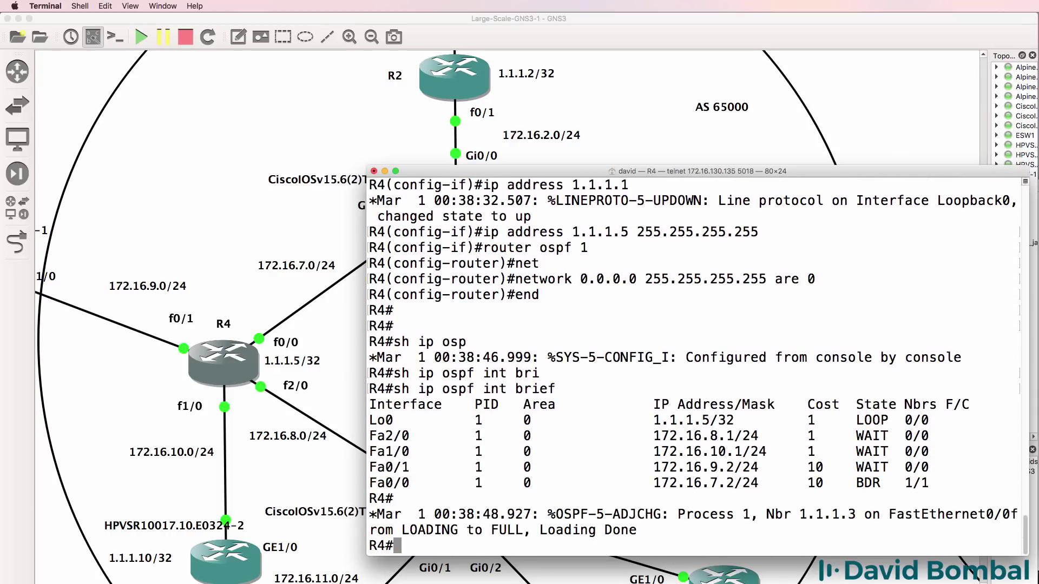
text(wr)
key(Return)
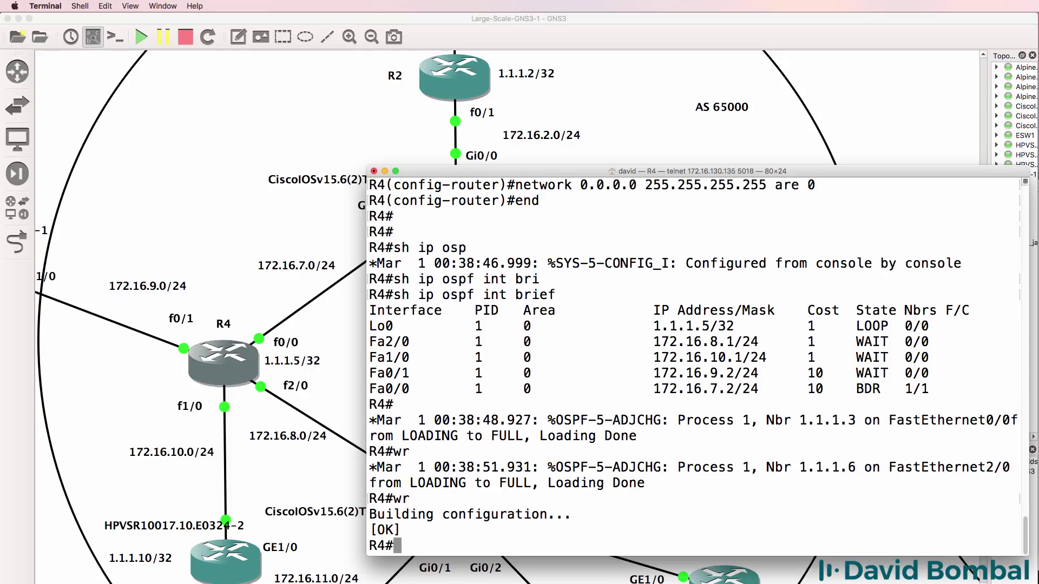
- List R4's OSPF neighbors and highlight the FULL neighbors 1.1.1.3 and 1.1.1.6
text(sh ip ospf nei)
key(Return)
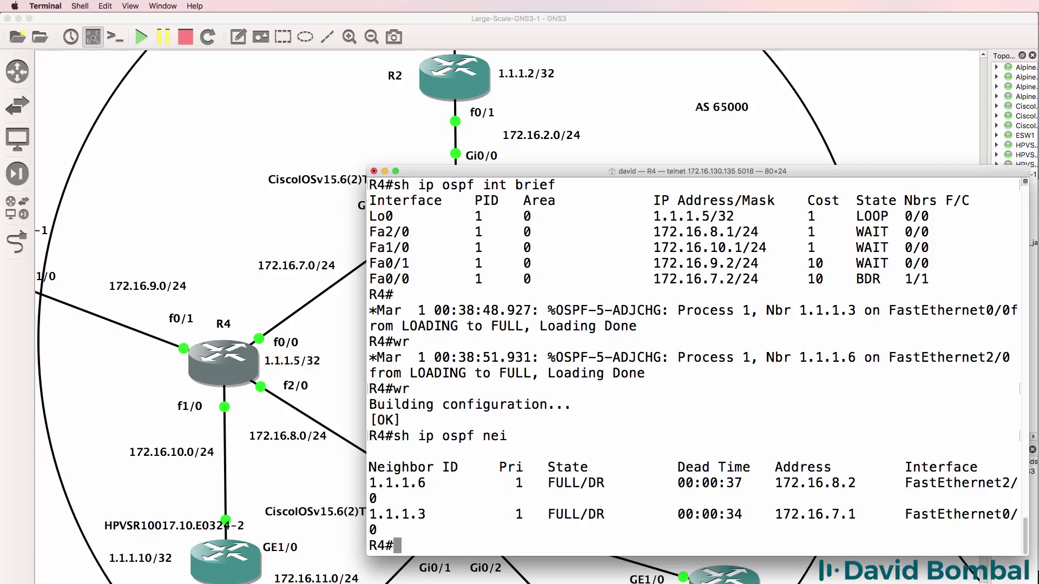
drag(367, 386, 310, 385)
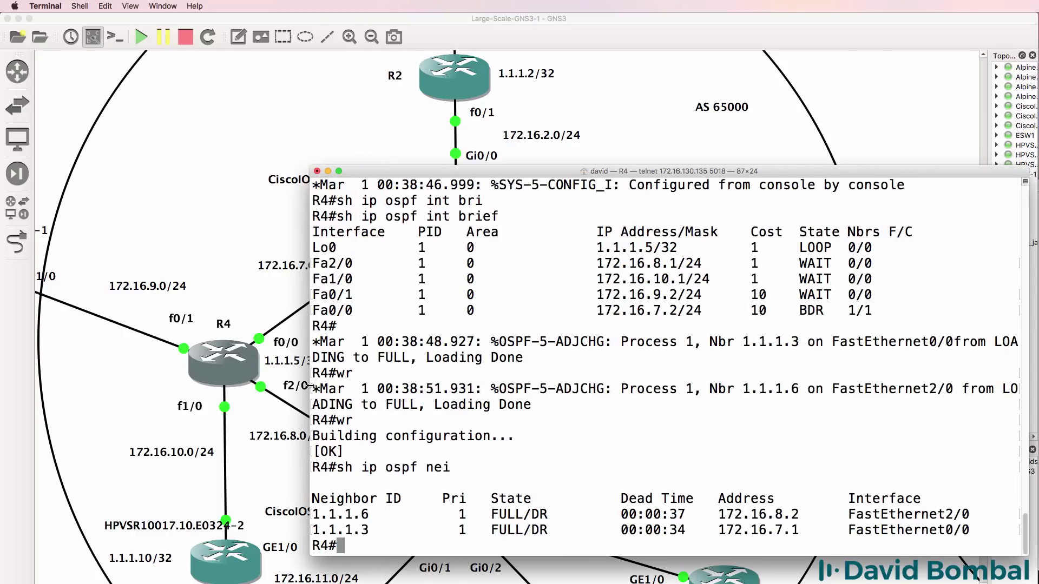
drag(377, 529, 312, 530)
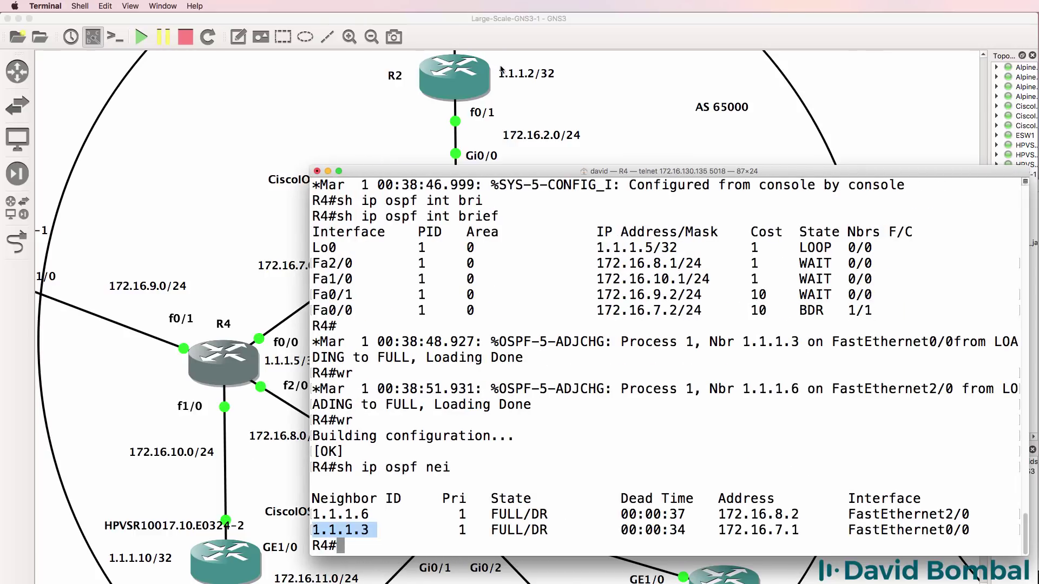
drag(430, 174, 602, 160)
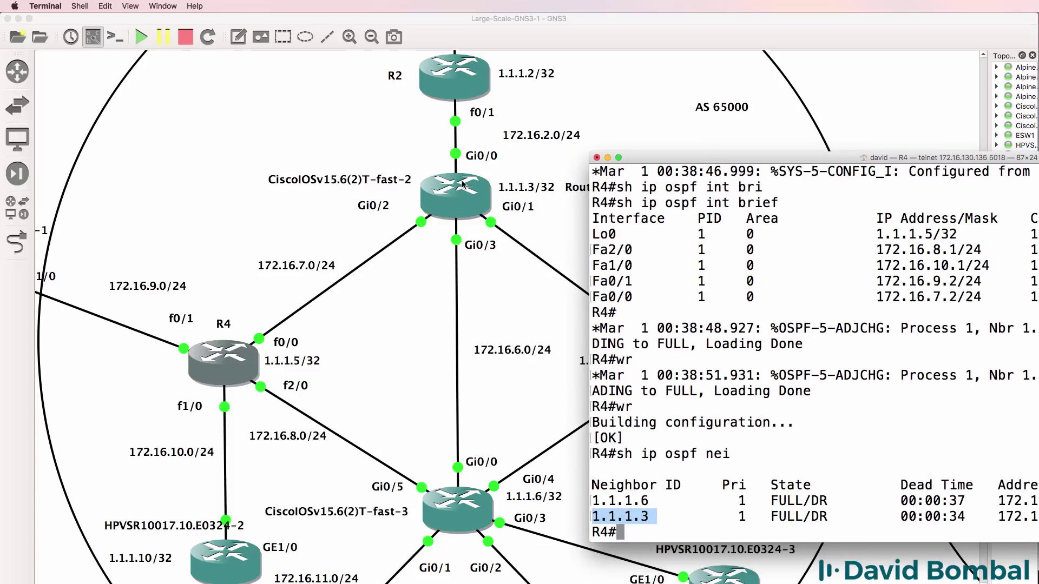
drag(664, 500, 585, 508)
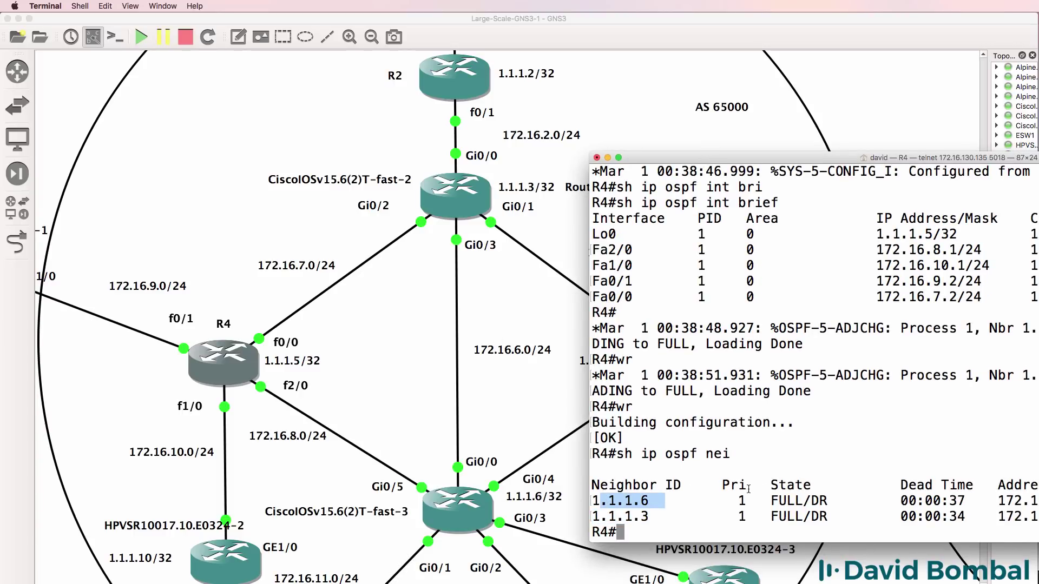
drag(765, 160, 532, 115)
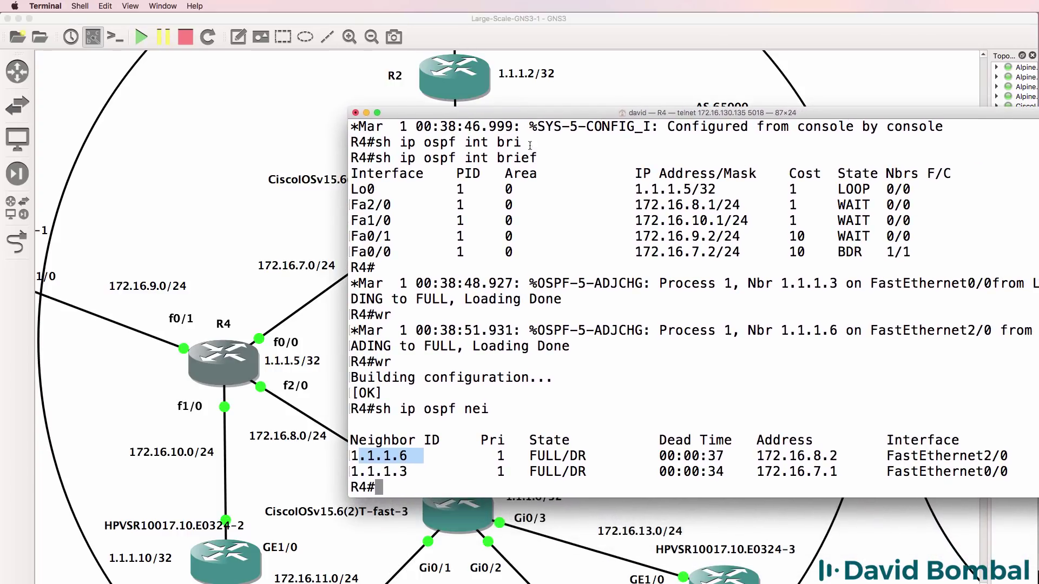
- List IOSvR3's OSPF neighbors: 1.1.1.3 in EXSTART, 1.1.1.4 and 1.1.1.5 FULL
click(546, 31)
scroll(446, 361, down, 8)
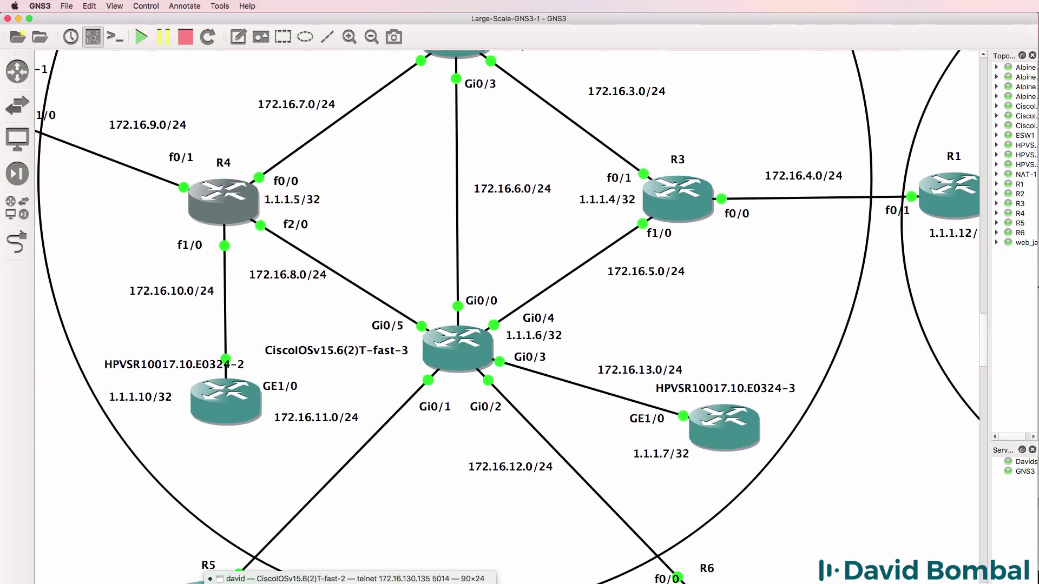
click(346, 579)
drag(558, 175, 583, 190)
key(Return)
key(Return)
key(Return)
text(sh)
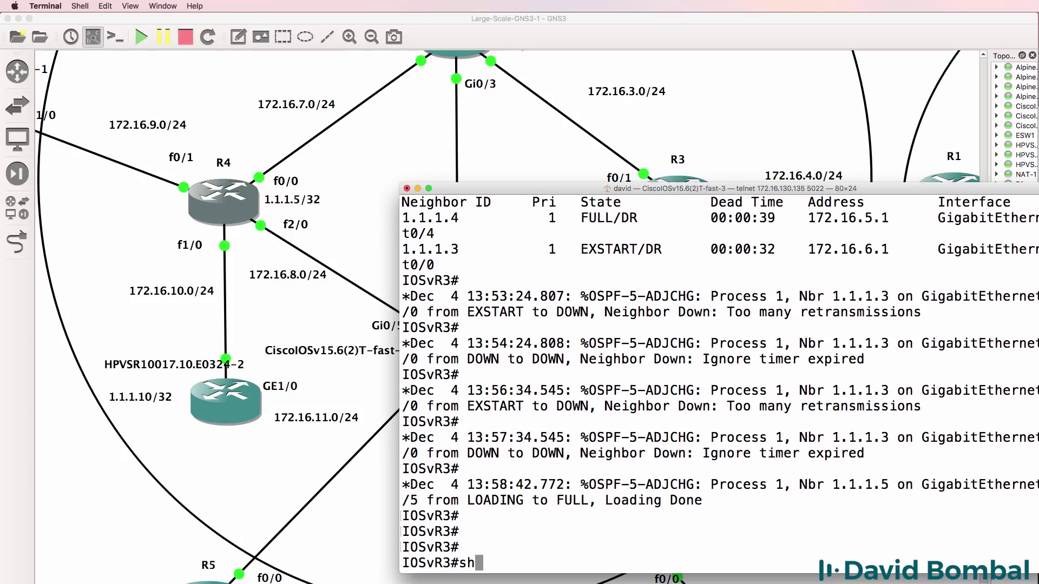
text( ip ospf nei)
key(Tab)
key(Return)
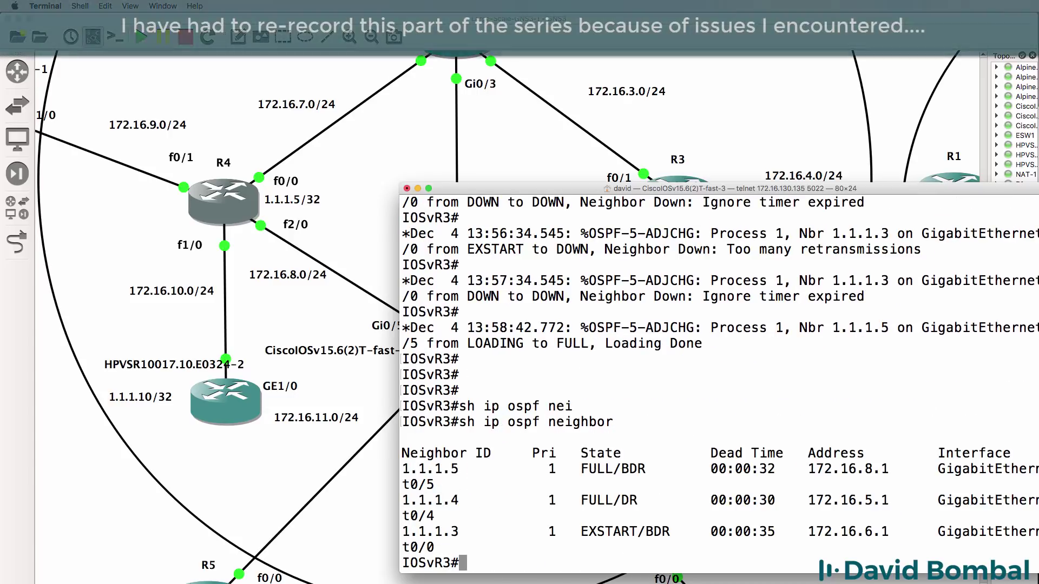
drag(399, 378, 285, 379)
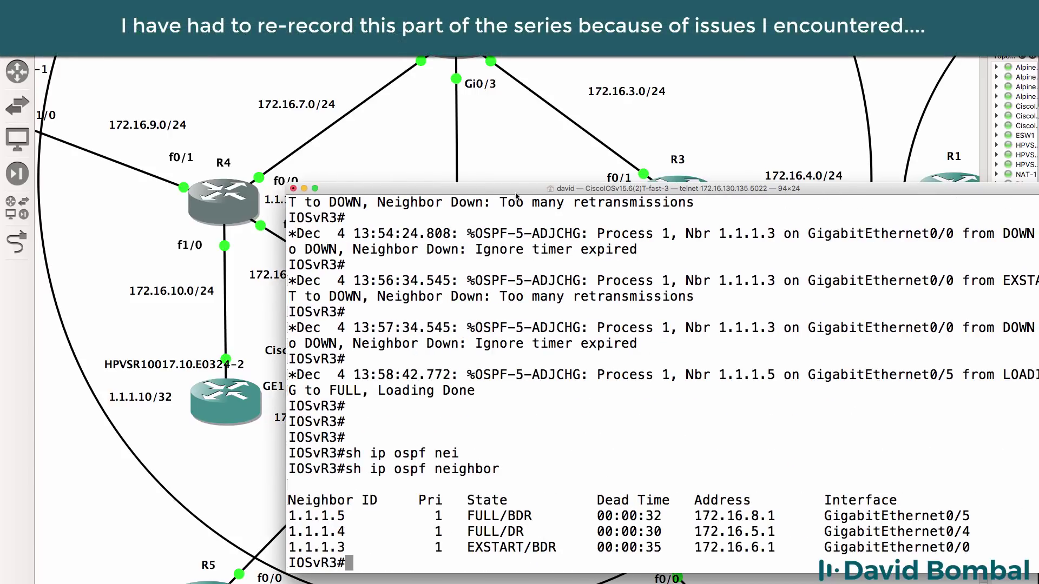
drag(515, 184, 795, 118)
- Return to the GNS3 topology showing Route Reflector 1.1.1.3/32 linked to R4, R3 and IOSvR3
click(945, 234)
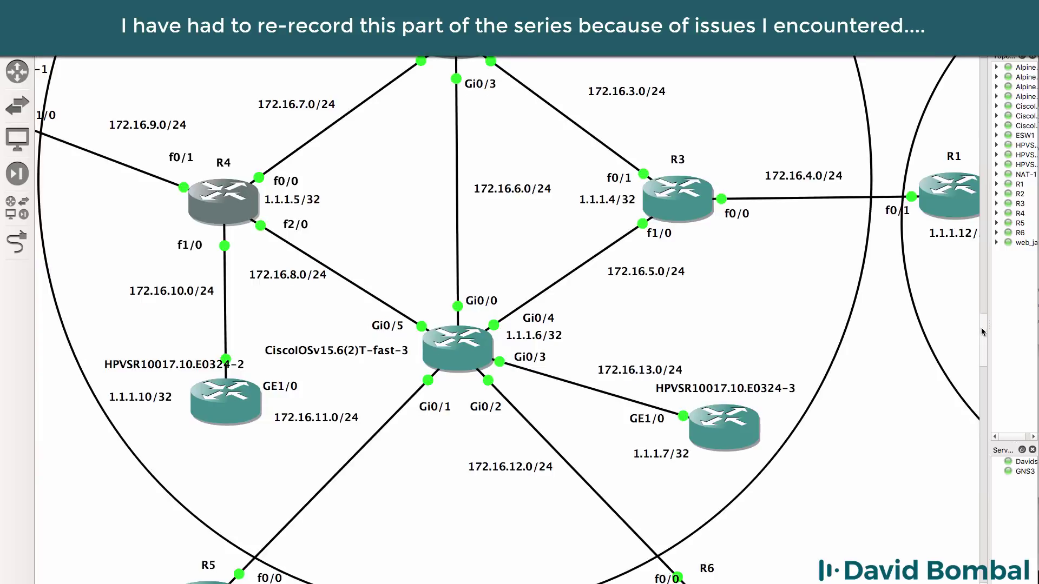
scroll(494, 515, up, 5)
scroll(494, 516, down, 3)
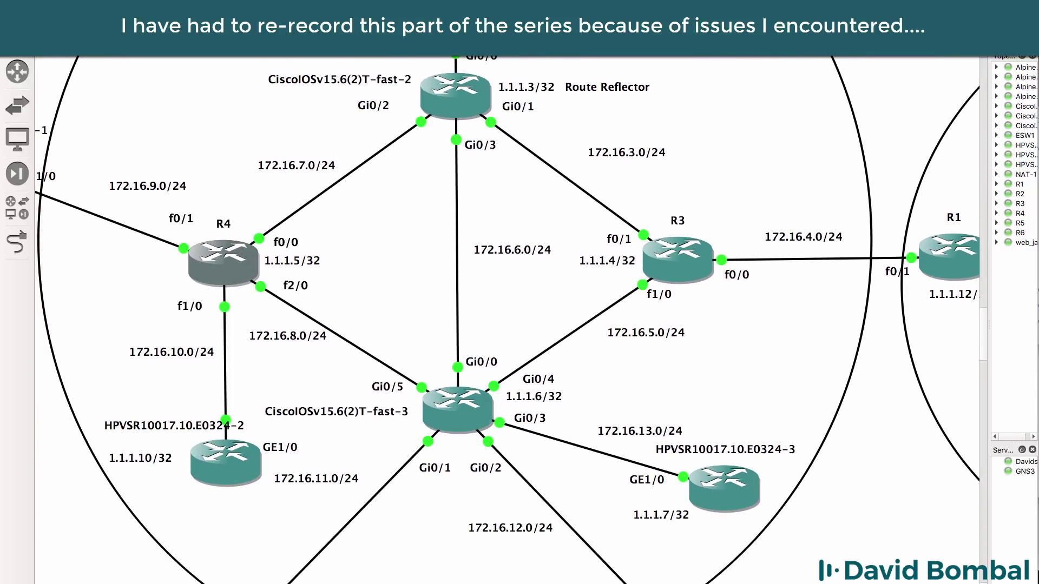
scroll(506, 319, right, 5)
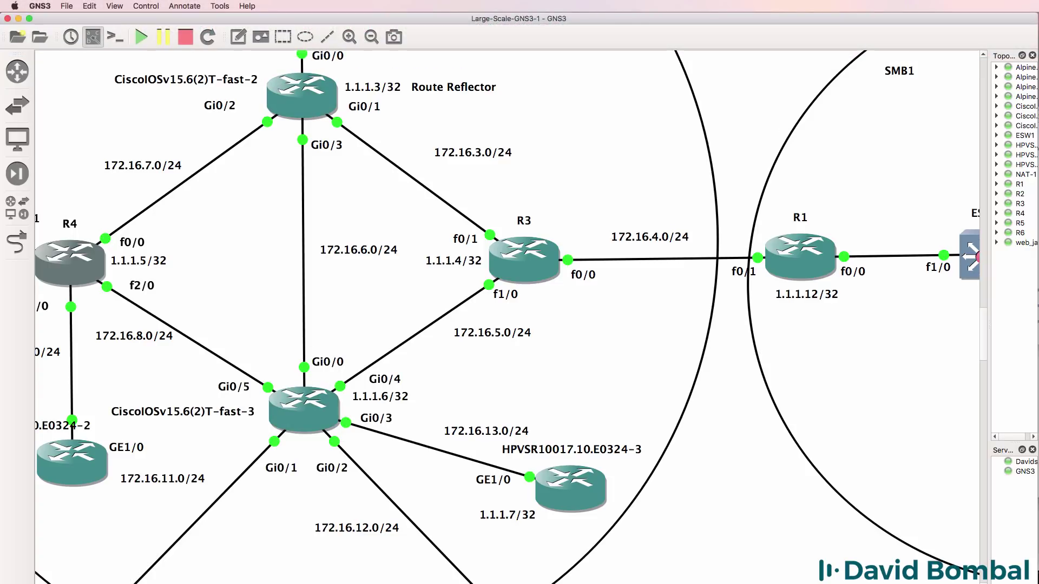
- Run sh ip int brief on IOSvR3 and highlight Gi0/0 at 172.16.6.2, up
key(super+Tab)
key(Return)
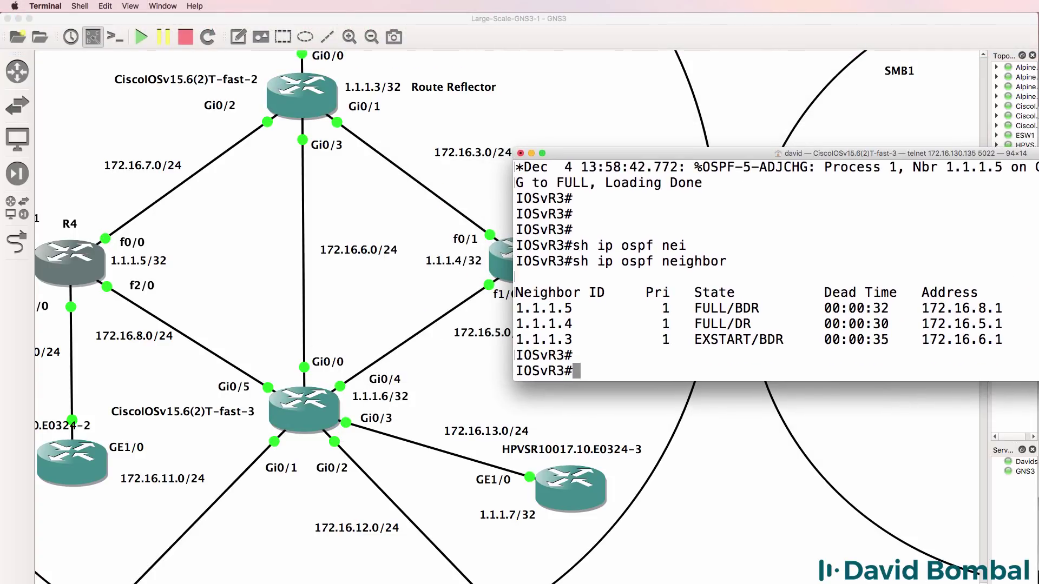
text(sh ip int brief)
key(Return)
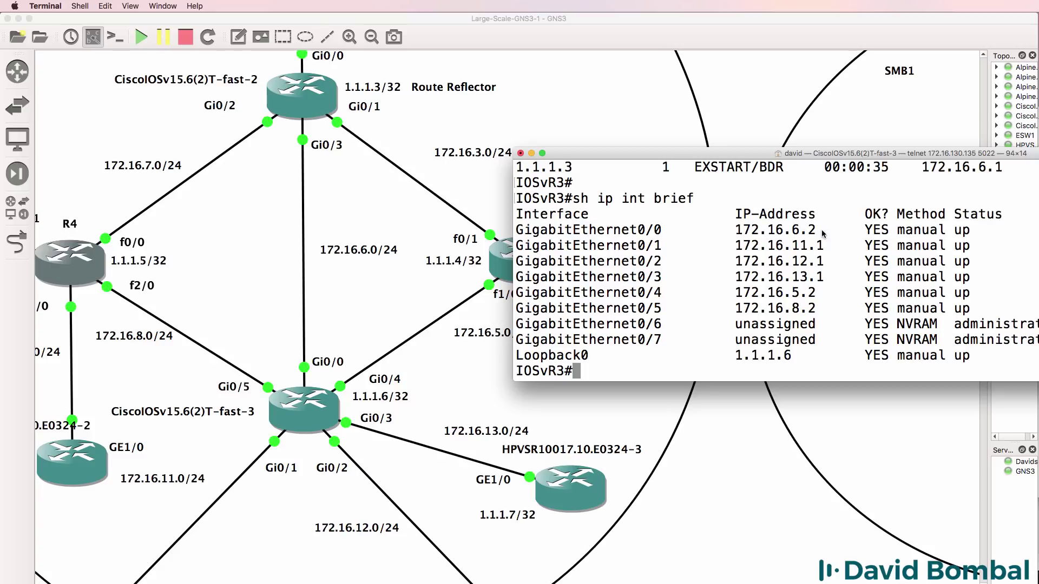
drag(823, 234, 515, 231)
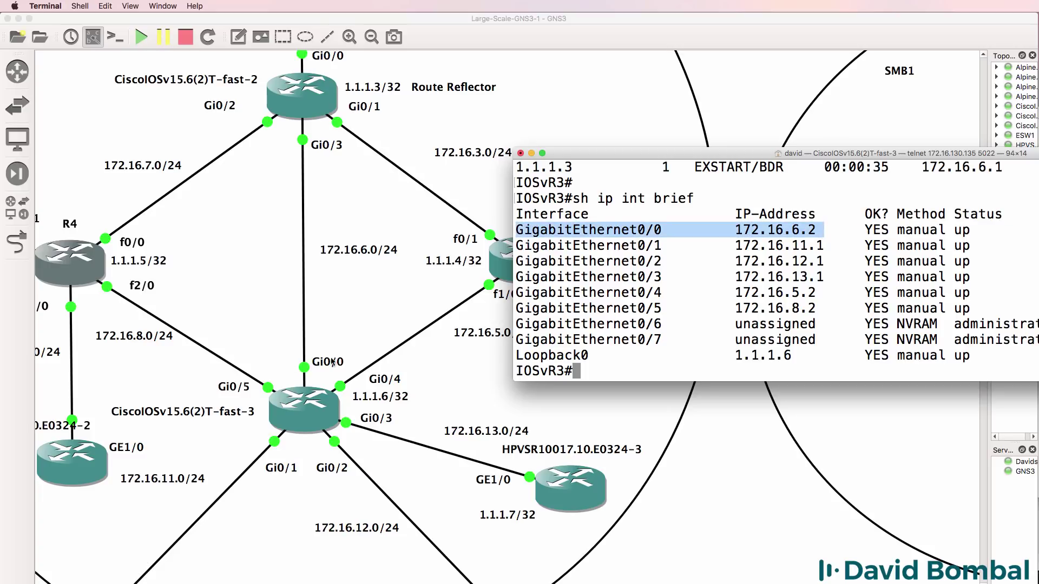
drag(615, 158, 547, 322)
key(super+grave)
- Highlight IOSvR2's 'too many retransmissions' OSPF log entries
drag(556, 165, 638, 92)
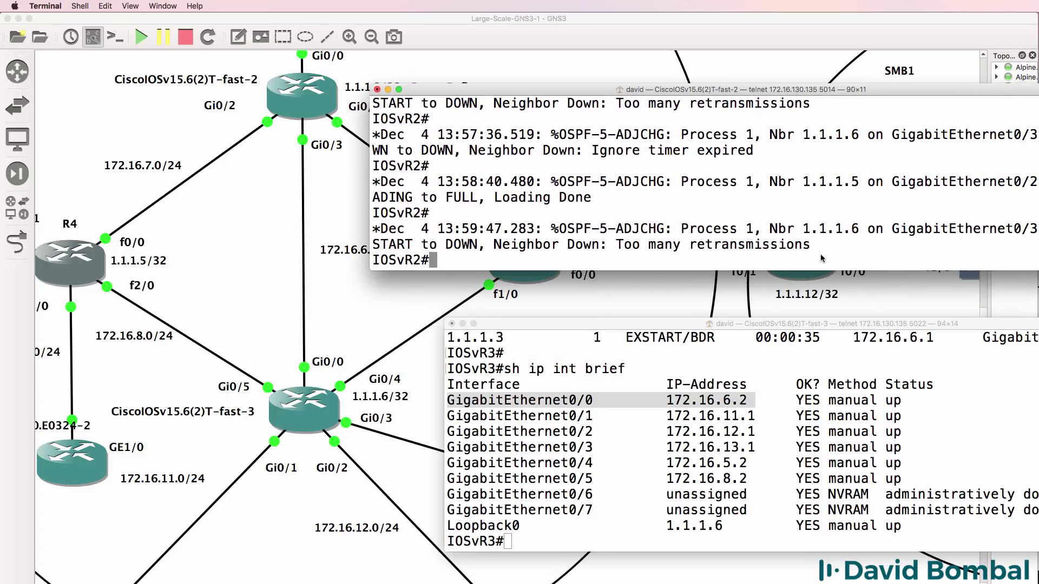
drag(815, 250, 368, 229)
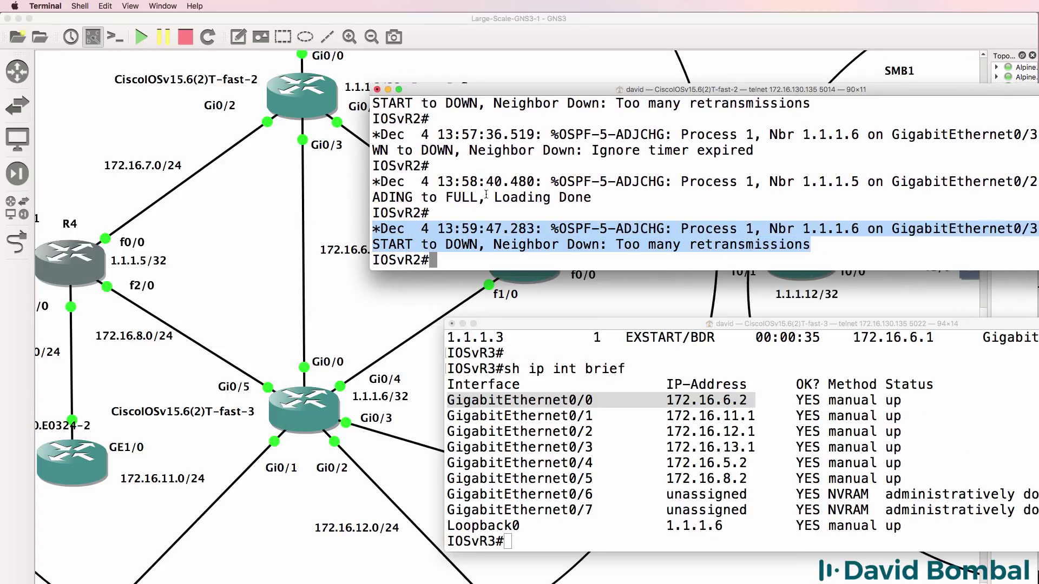
drag(706, 89, 629, 32)
drag(739, 130, 328, 111)
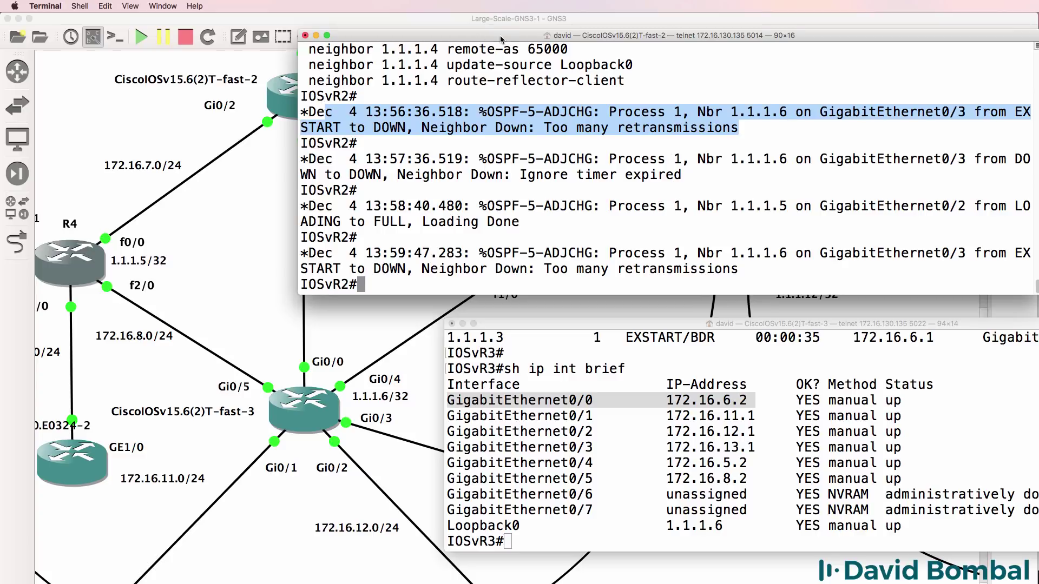
drag(498, 37, 617, 48)
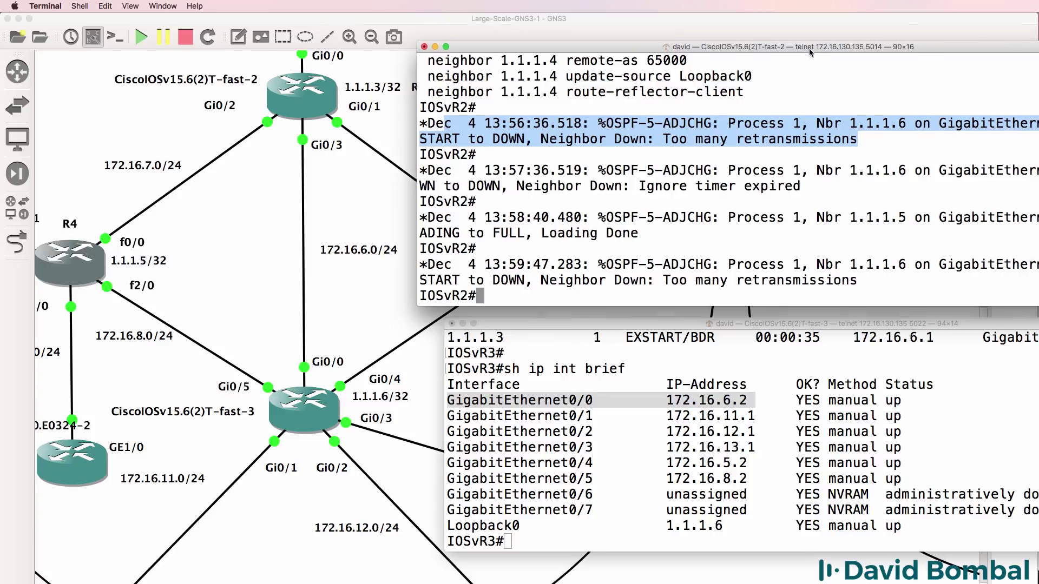
drag(813, 48, 744, 61)
- Show IOSvR2's interface summary and highlight Gi0/3 at 172.16.6.1, up
key(Return)
key(Return)
key(Return)
text(sh ip int breif)
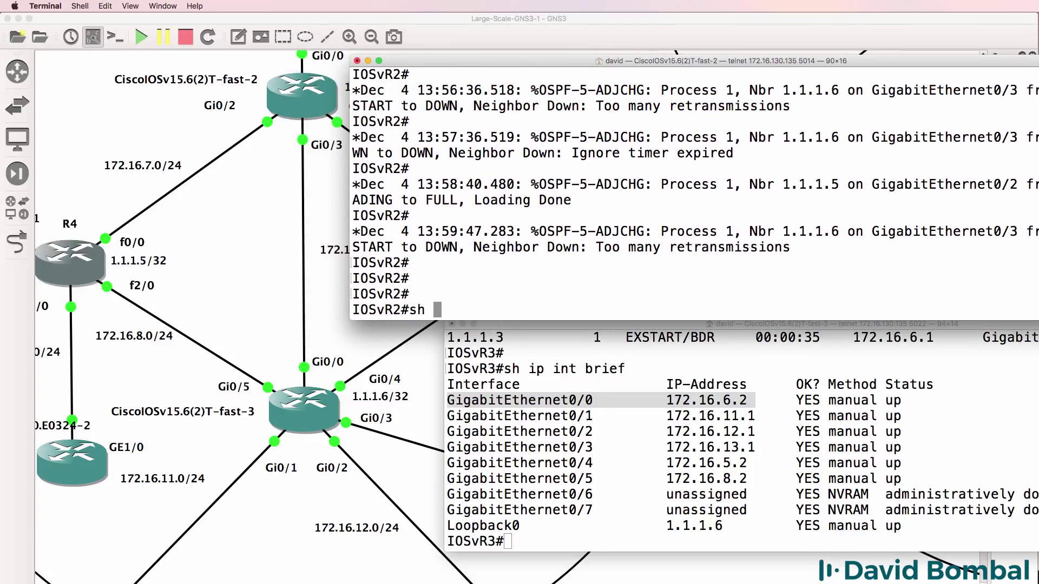
key(BackSpace)
key(BackSpace)
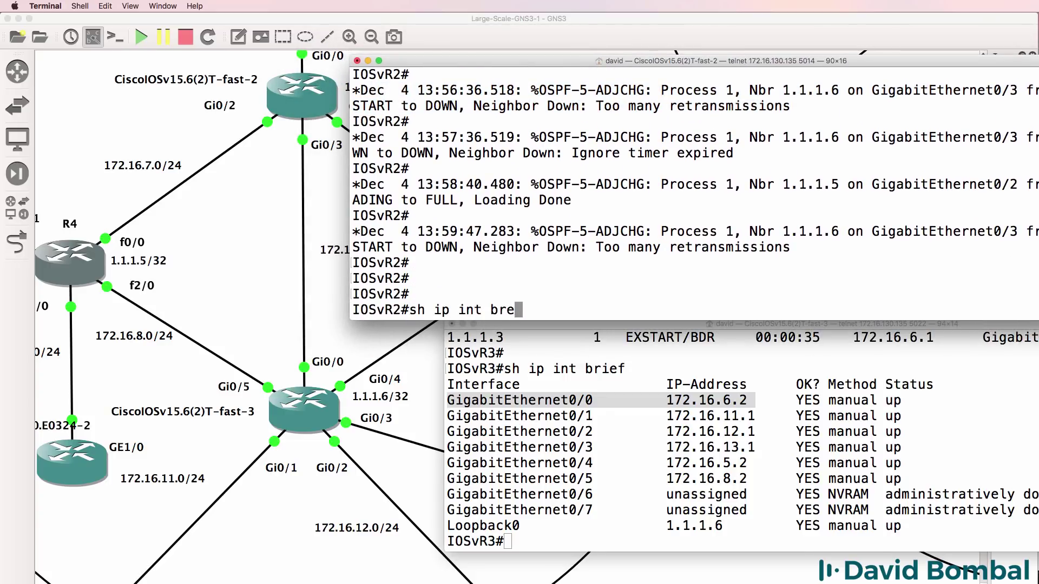
text(if)
key(Return)
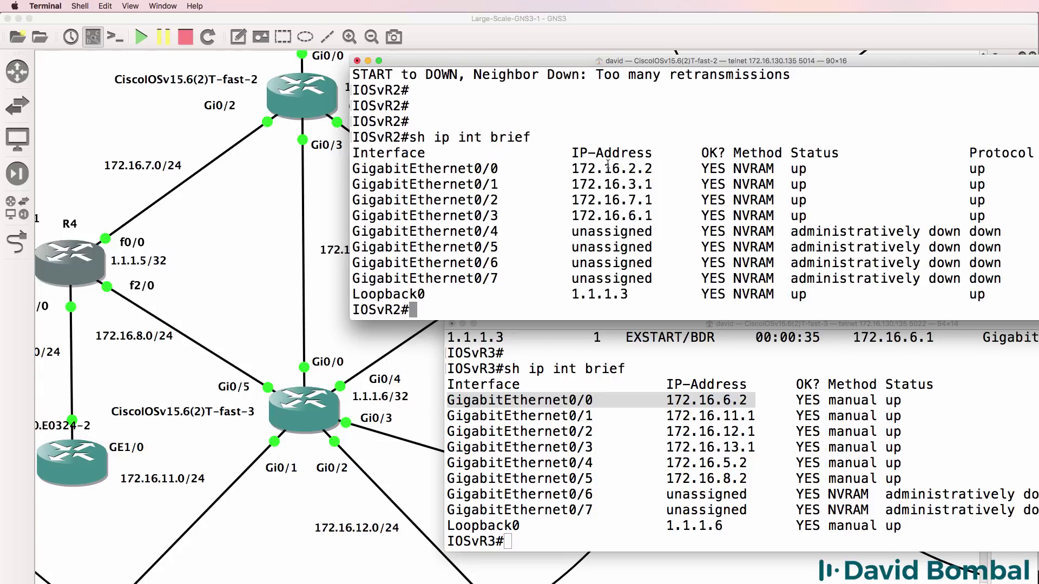
drag(840, 219, 306, 210)
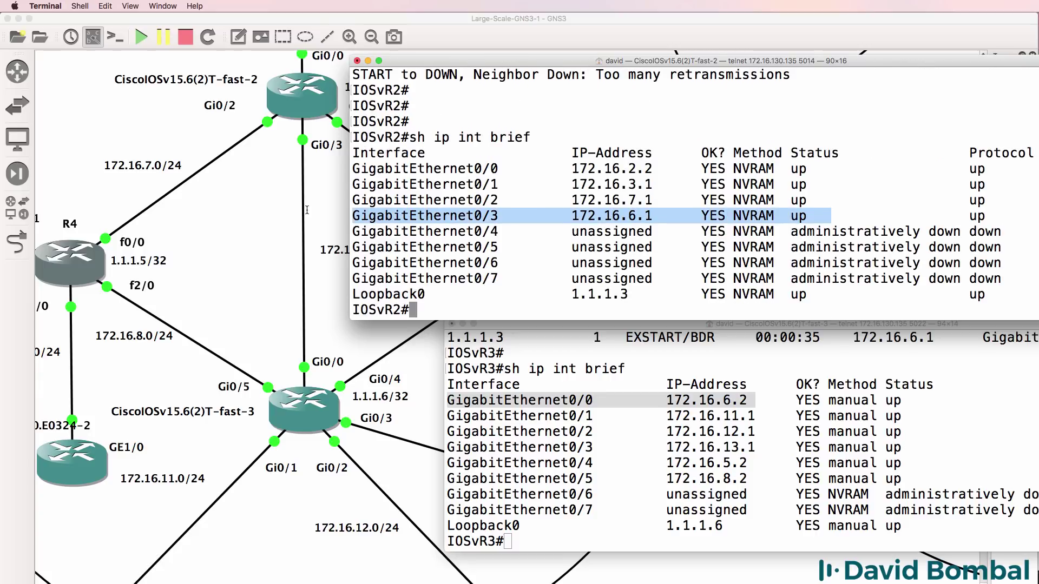
drag(507, 62, 604, 30)
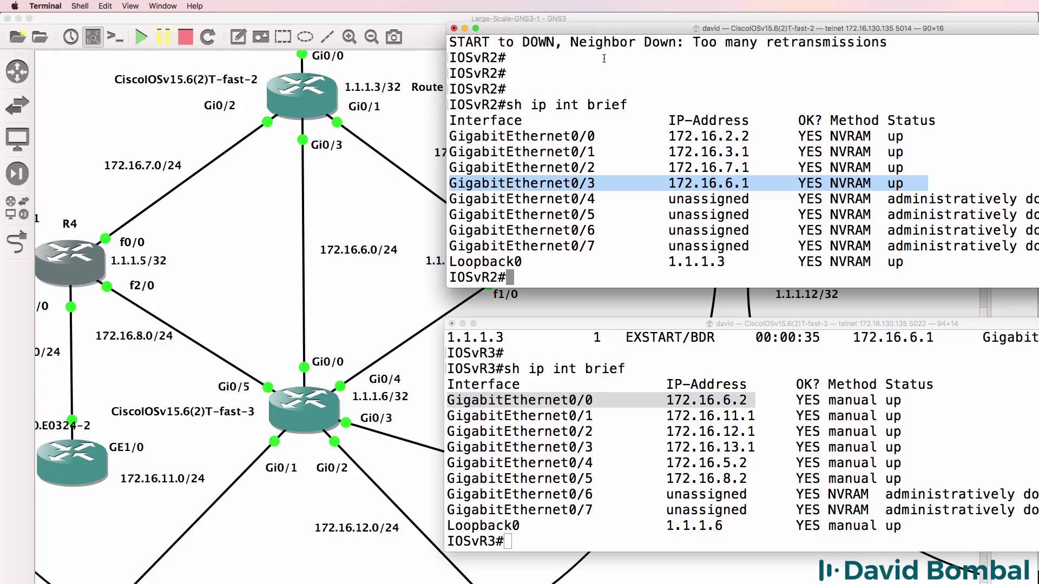
- Bring GNS3 forward and check the About dialog for version 2.1.0b1
click(68, 24)
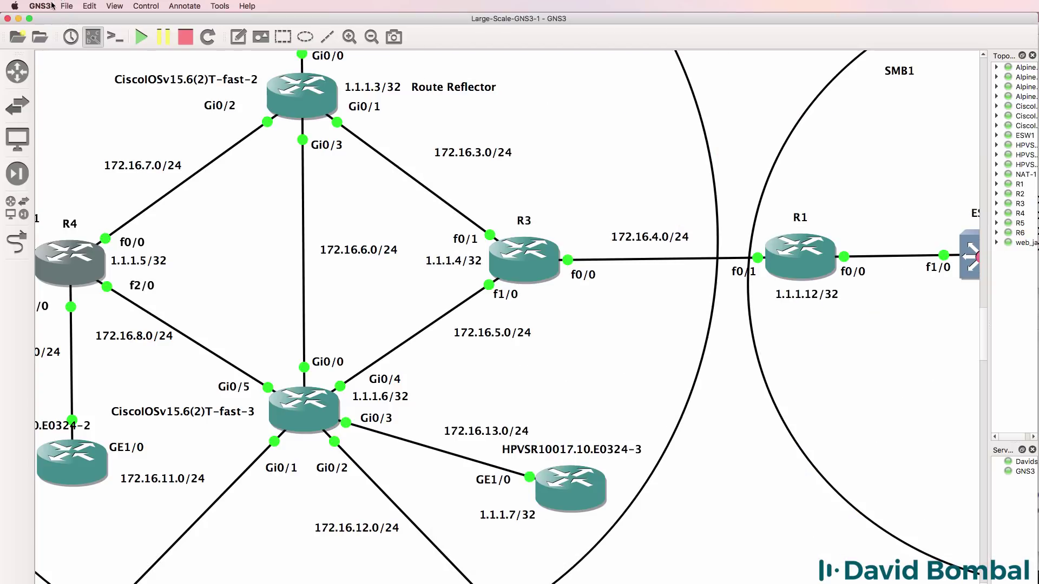
click(52, 5)
click(49, 19)
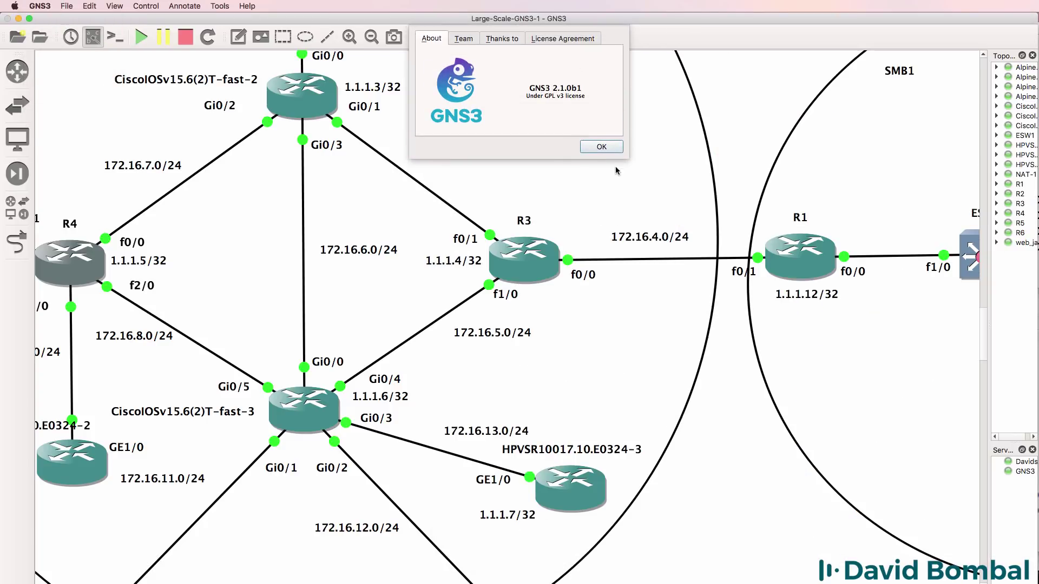
click(602, 147)
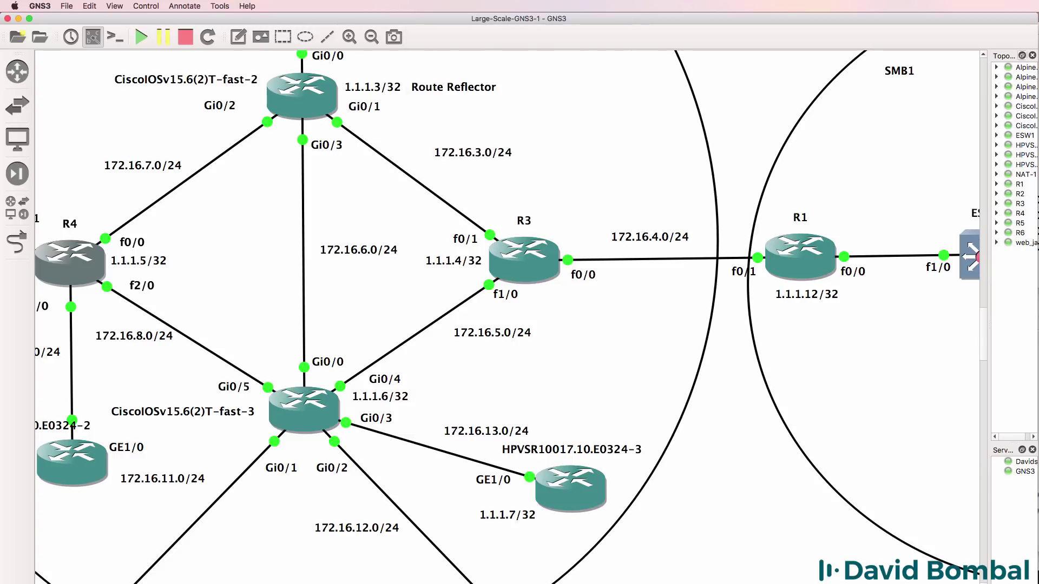
- From IOSvR3, ping 172.16.6.2 and 172.16.6.1 across the link
key(super+Tab)
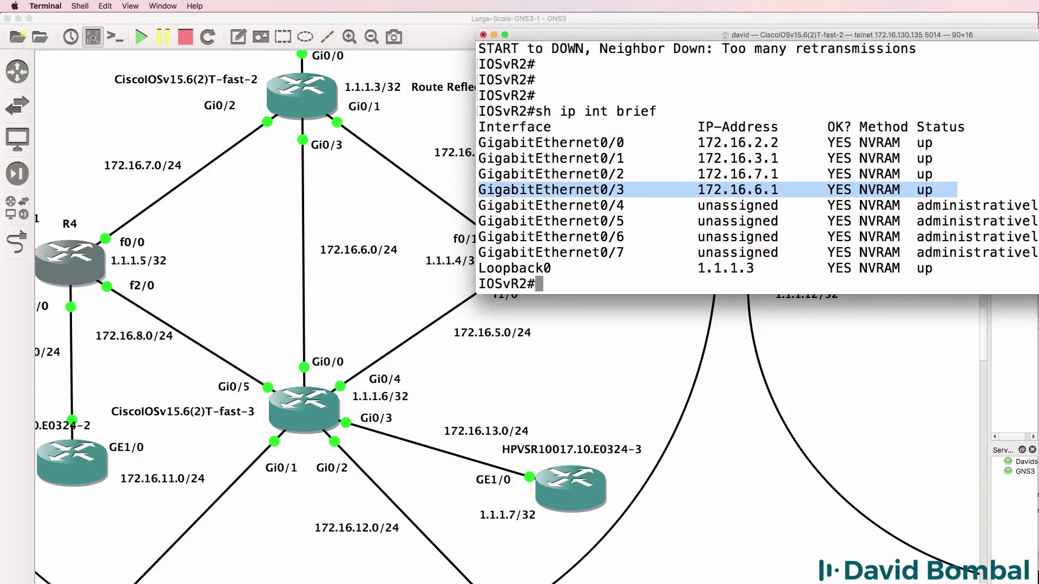
key(super+grave)
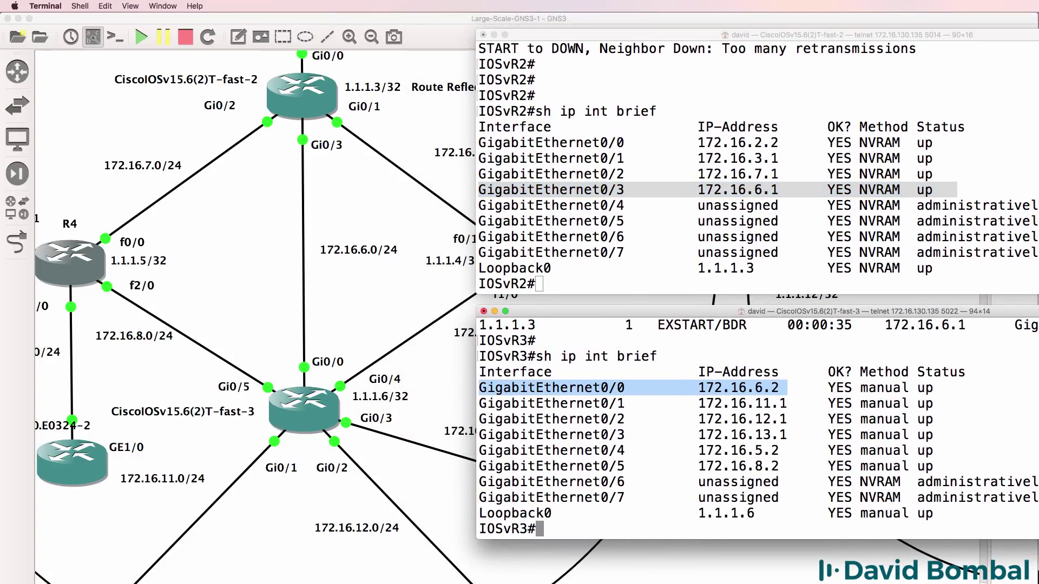
text(ping 172.16.)
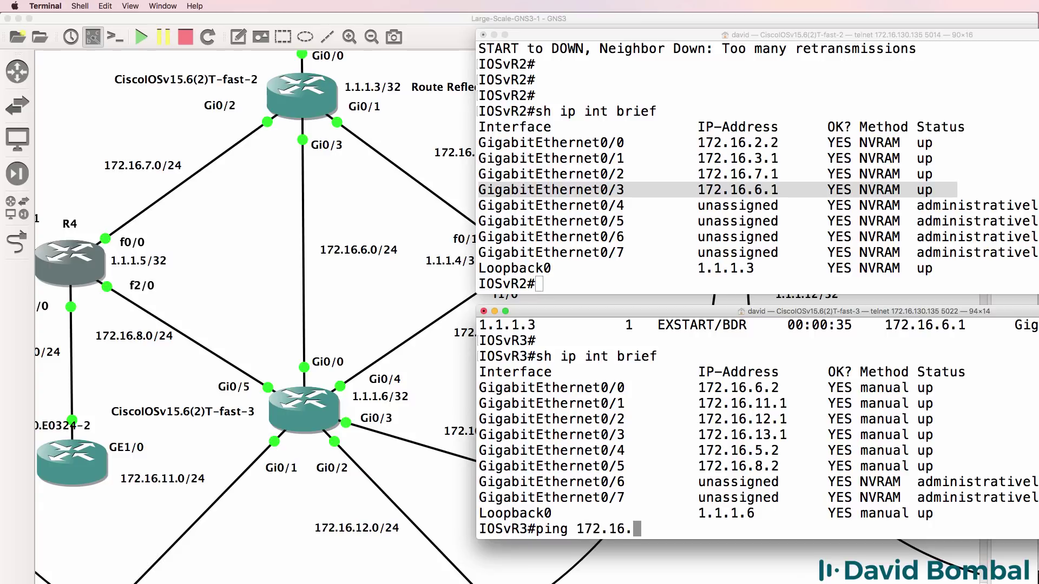
text(6.)
text(2)
key(Return)
key(Up)
key(BackSpace)
text(1)
key(Return)
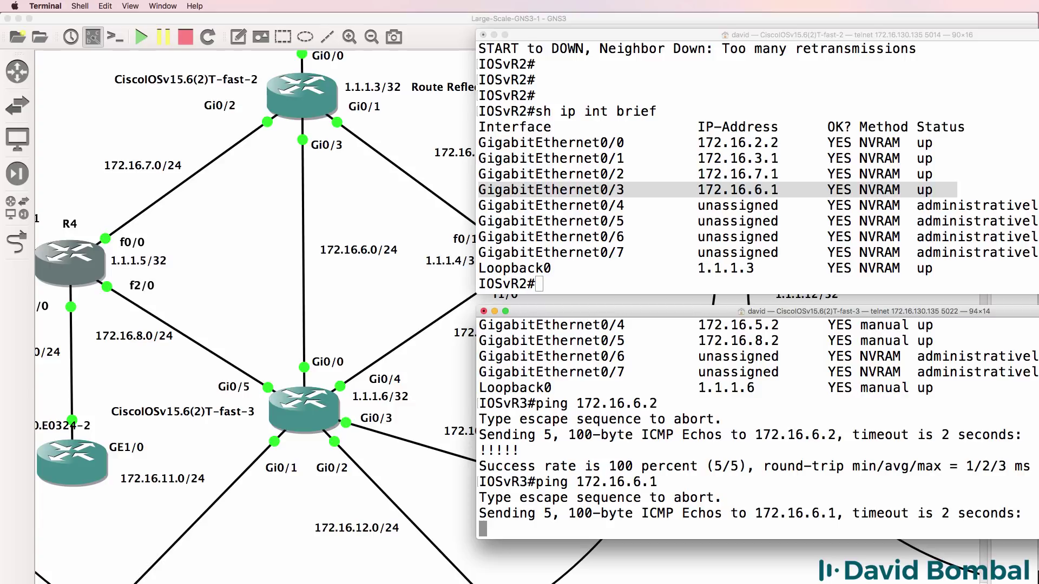
- From IOSvR2, ping 172.16.6.1 and 172.16.6.2
click(815, 197)
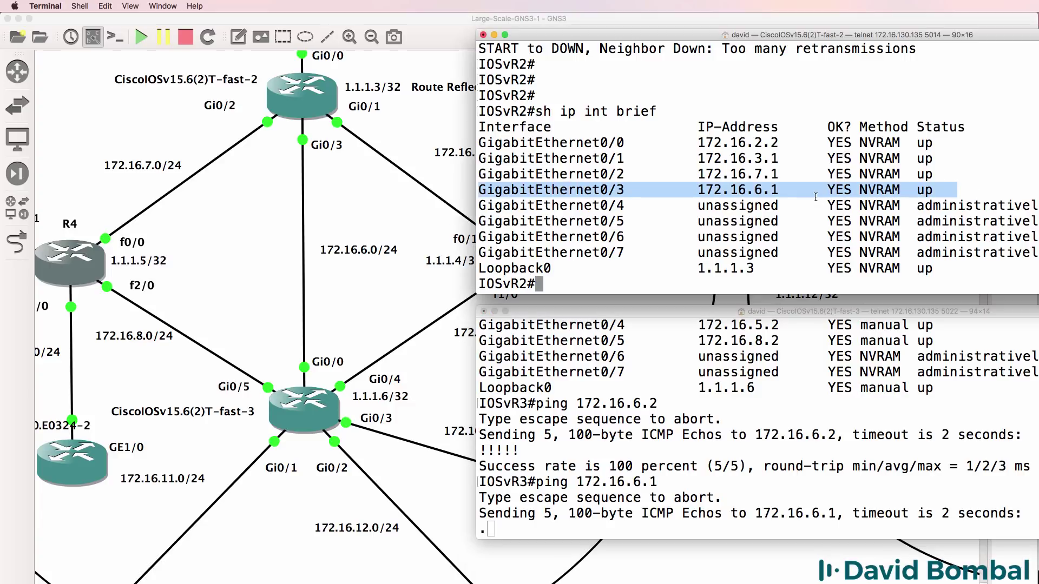
text(ping 172.16.)
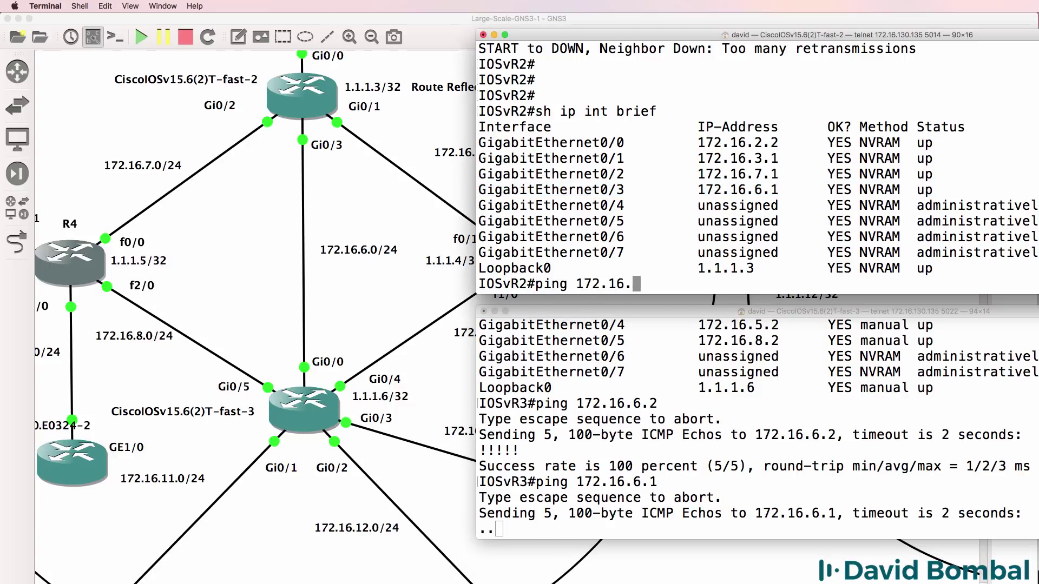
text(6.1)
key(Return)
key(Up)
key(BackSpace)
text(2)
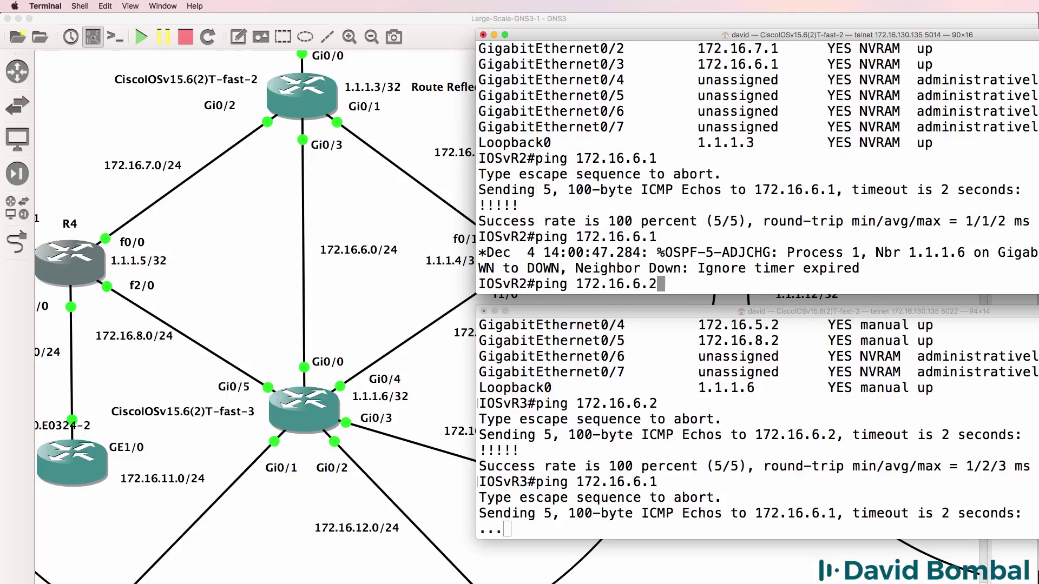
key(Return)
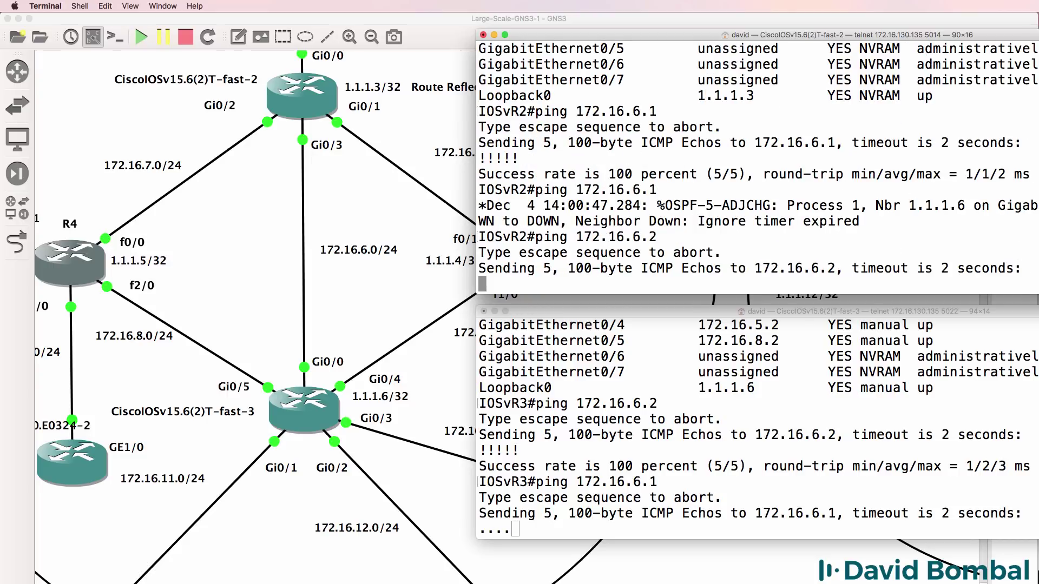
- Show the running config of IOSvR3's g0/0 and IOSvR2's g0/3
key(super+grave)
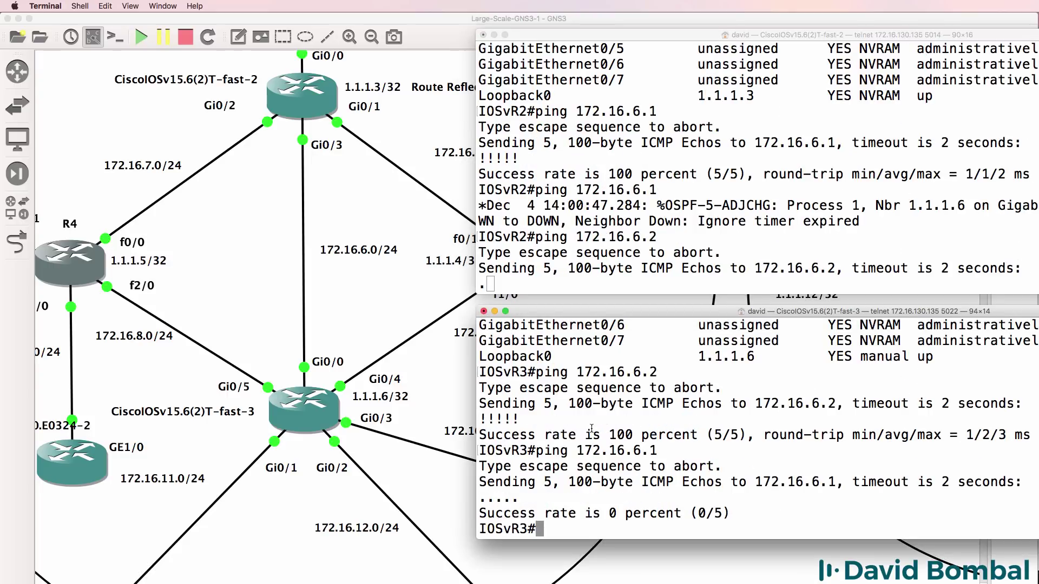
text(sh run int g0/0)
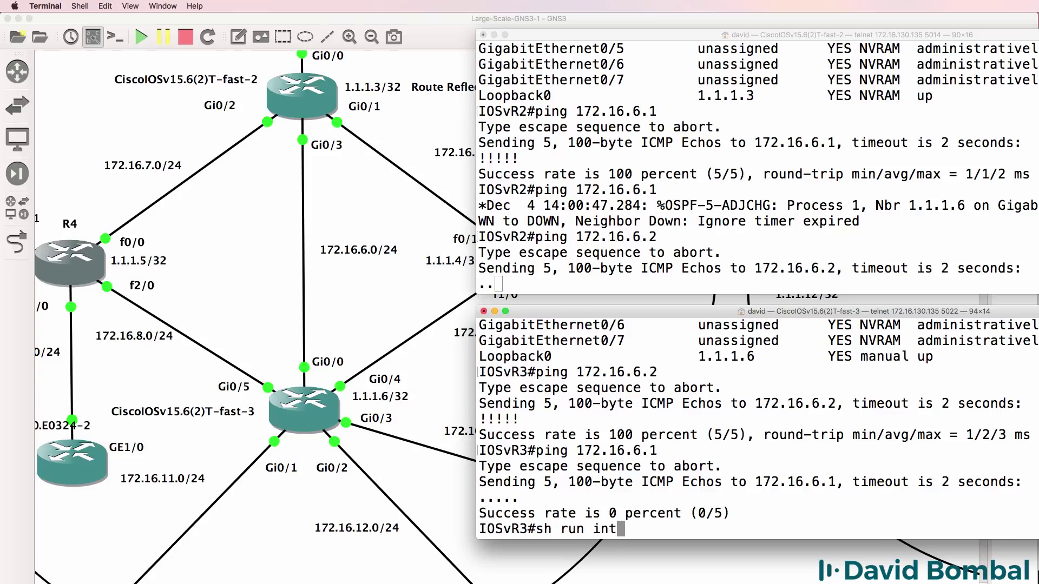
key(Return)
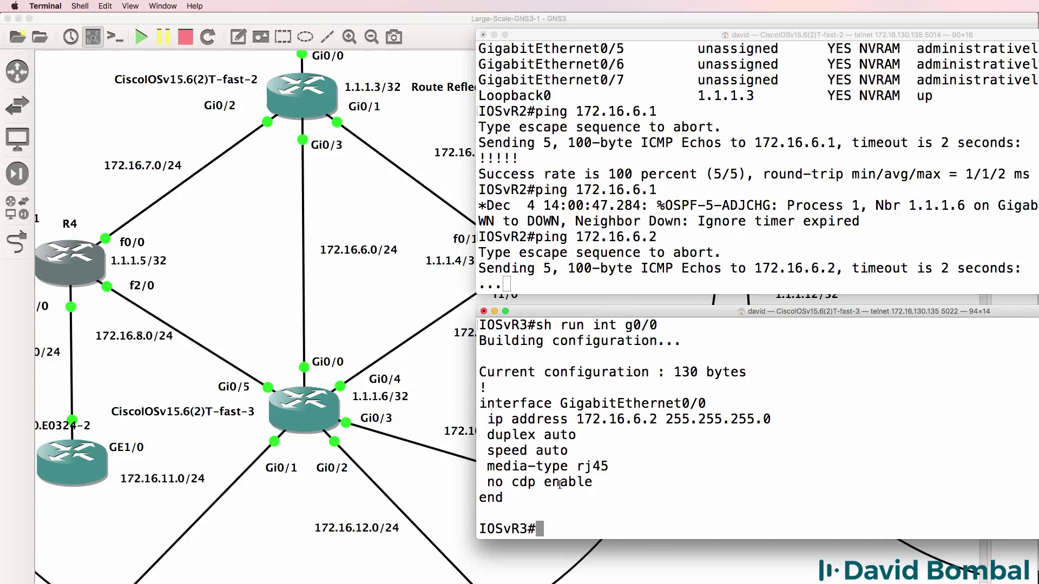
drag(640, 498, 483, 409)
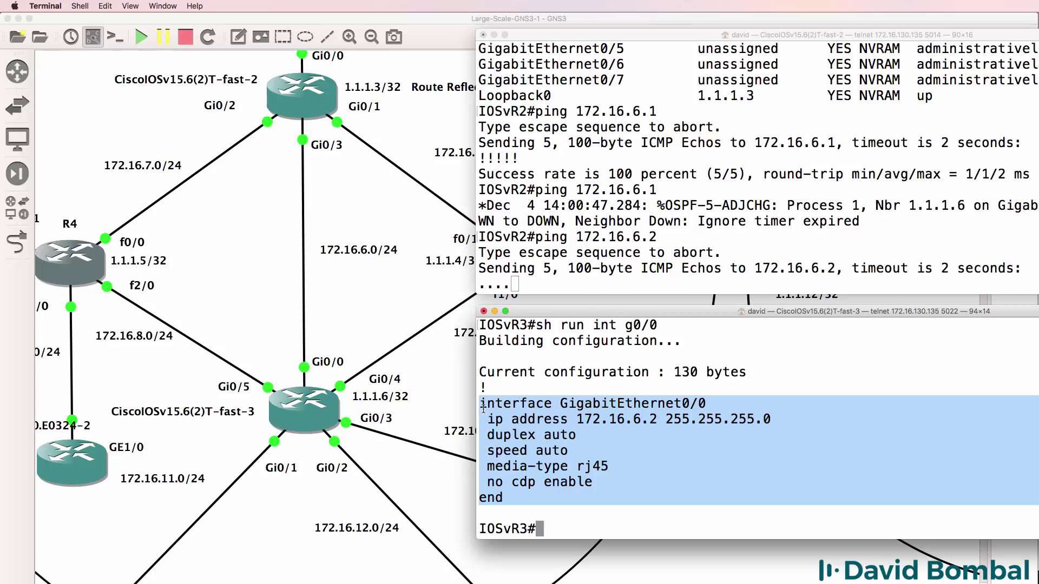
click(604, 190)
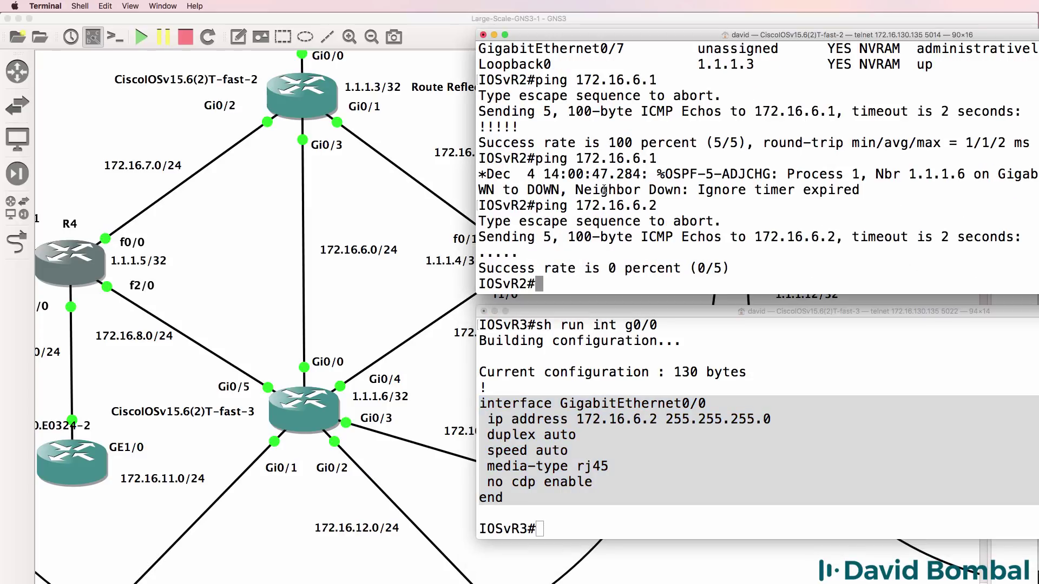
text(sh run int g0/)
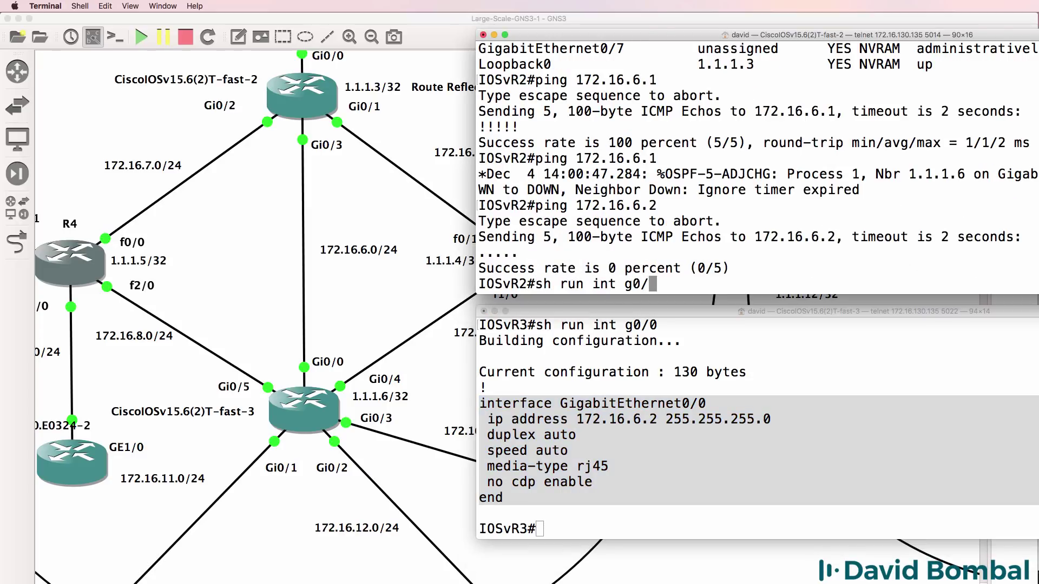
text(3)
key(Return)
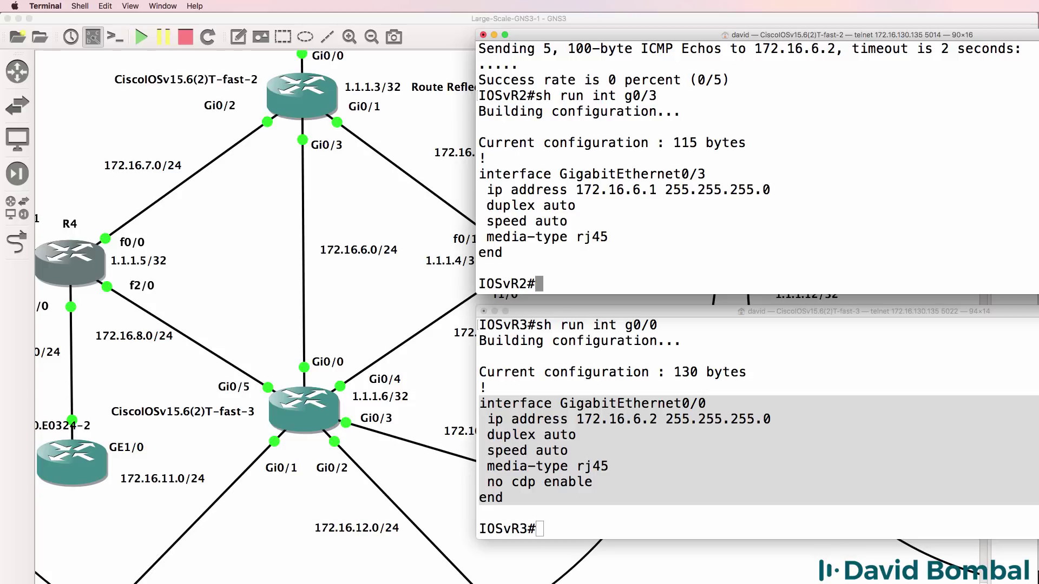
- On IOSvR3, enter config mode, run 'cdp run', and enable CDP on g0/0 and g0/4
click(701, 465)
text(conf t)
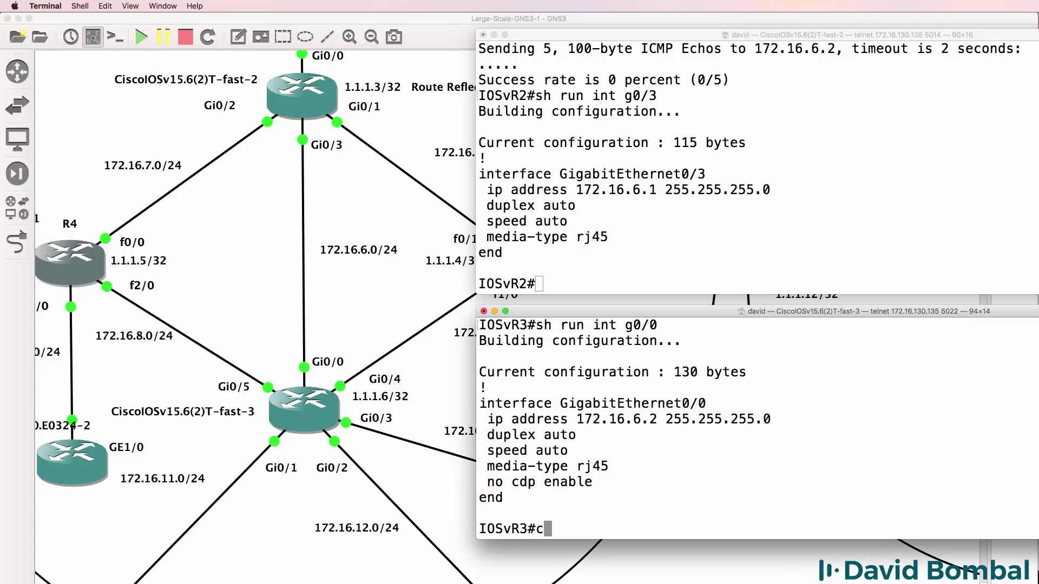
key(Return)
text(cdp run)
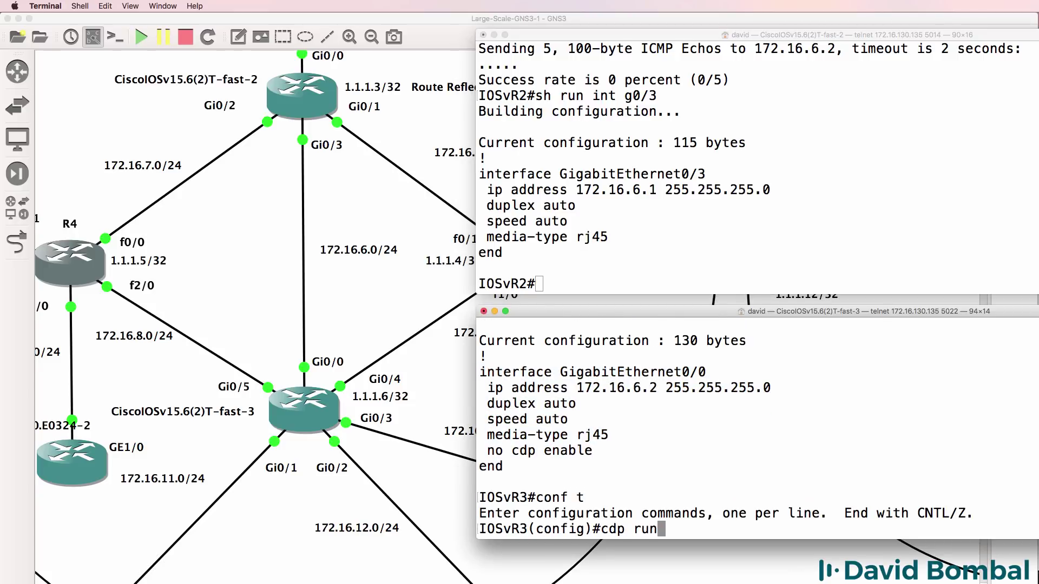
key(Return)
text(int g0/0)
key(Return)
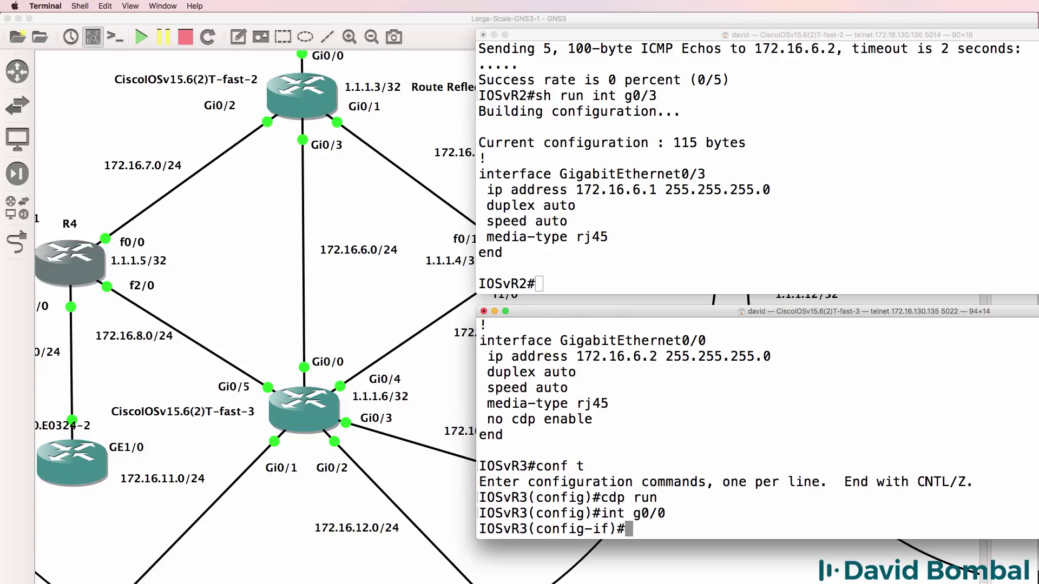
text(cdp enable)
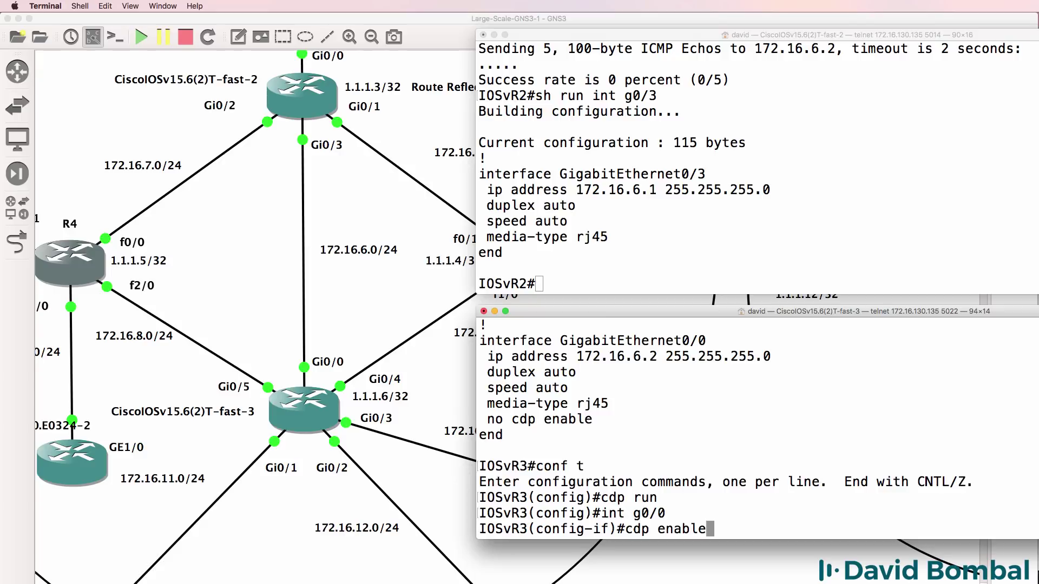
key(Return)
key(Up)
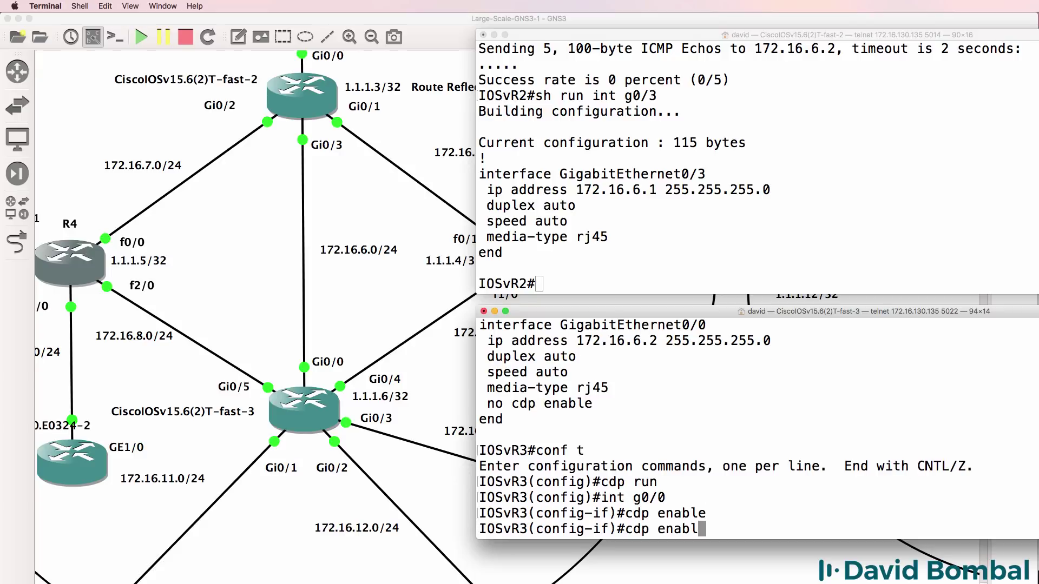
key(Up)
key(BackSpace)
text(4)
key(Return)
key(Up)
key(Up)
key(Return)
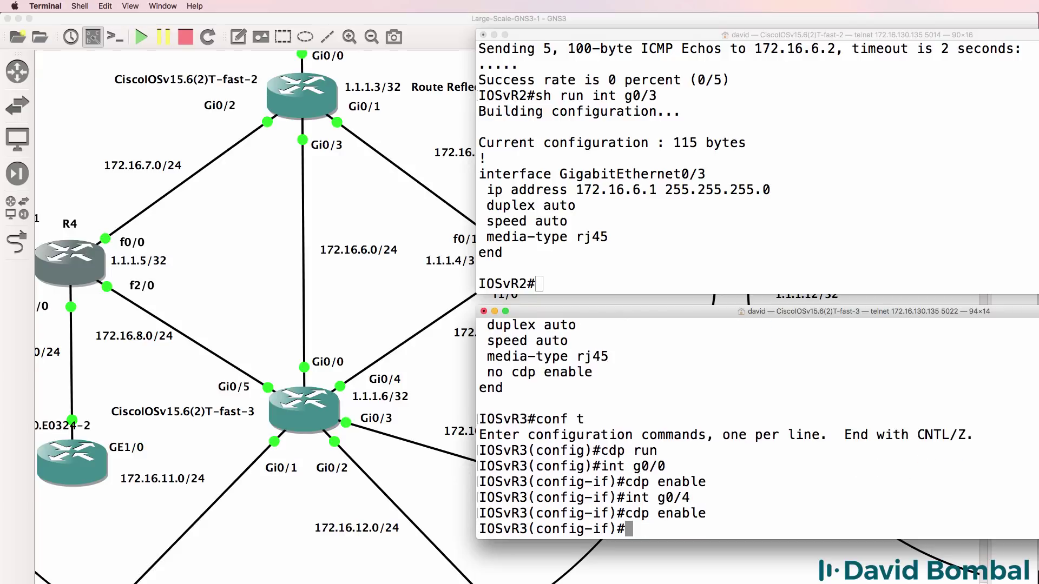
- Enable CDP on IOSvR3 interfaces g0/3, g0/2, g0/1 and g0/5, then end configuration
key(Up)
key(Up)
key(BackSpace)
text(3)
key(Return)
key(Up)
key(Up)
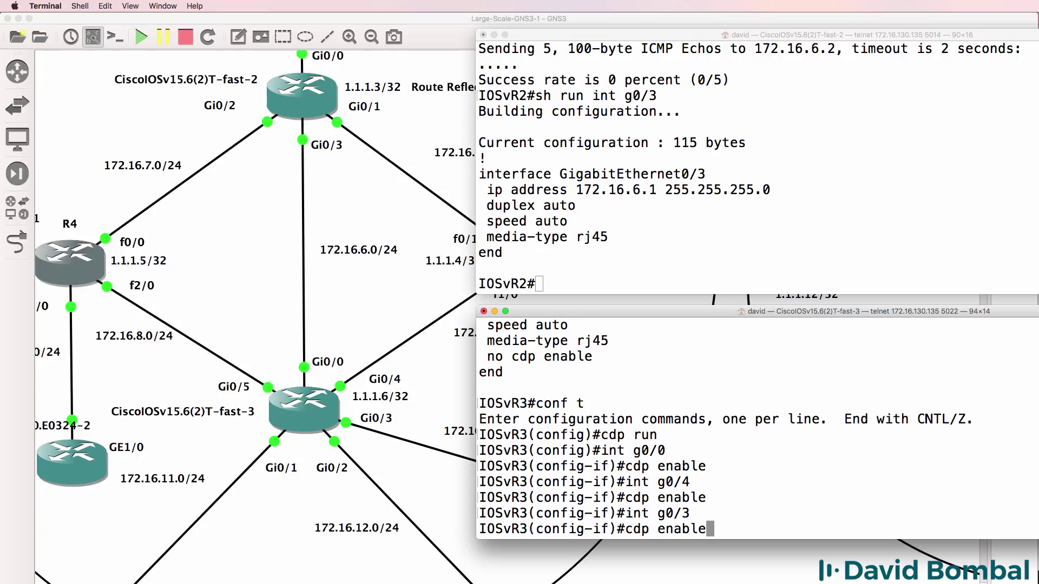
key(Return)
key(Up)
key(Up)
key(BackSpace)
text(2)
key(Return)
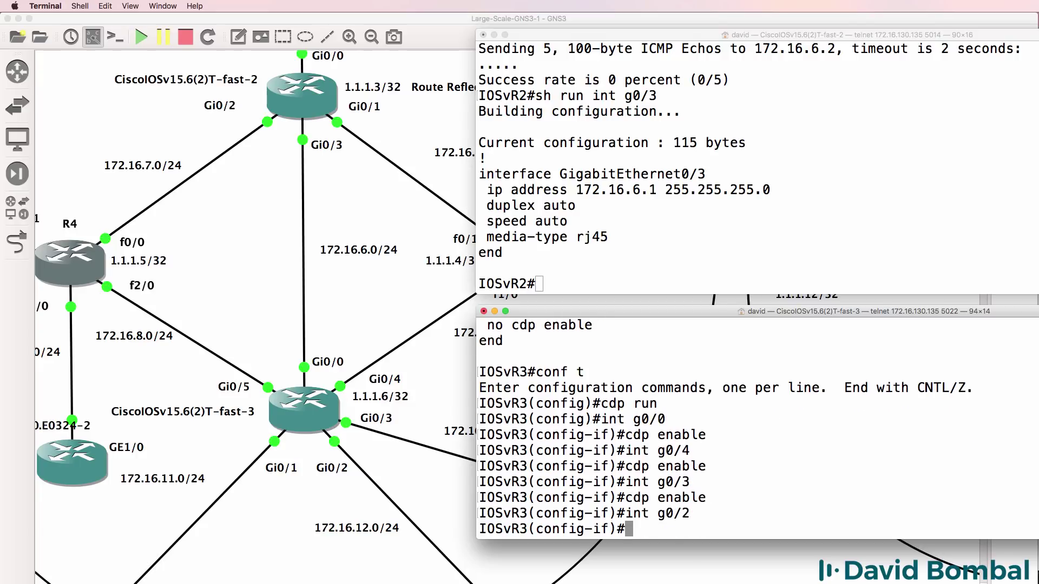
key(Up)
key(Up)
key(Return)
key(Up)
key(Up)
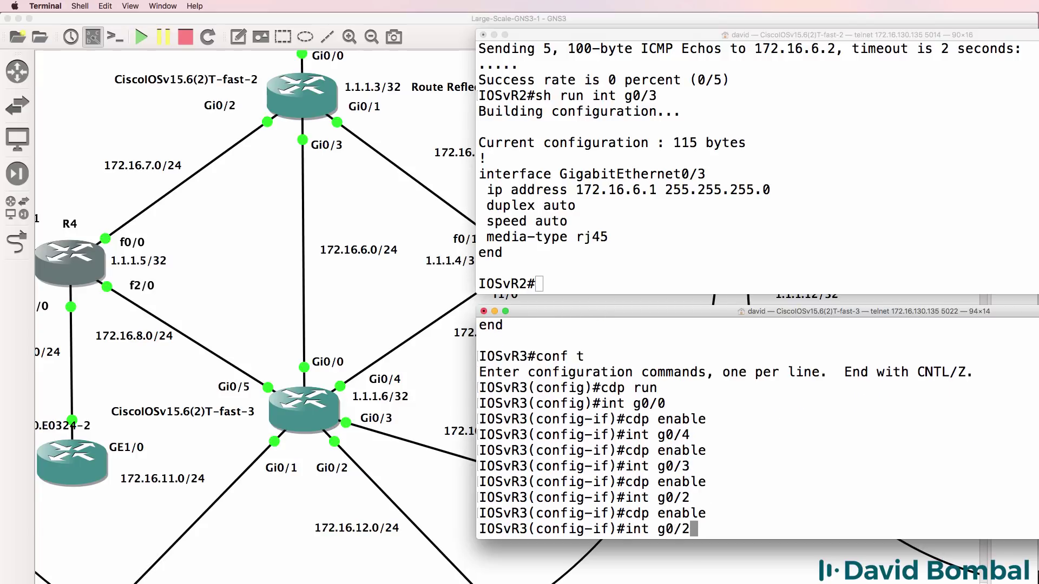
key(Return)
key(Up)
key(Up)
key(Return)
key(Up)
key(Up)
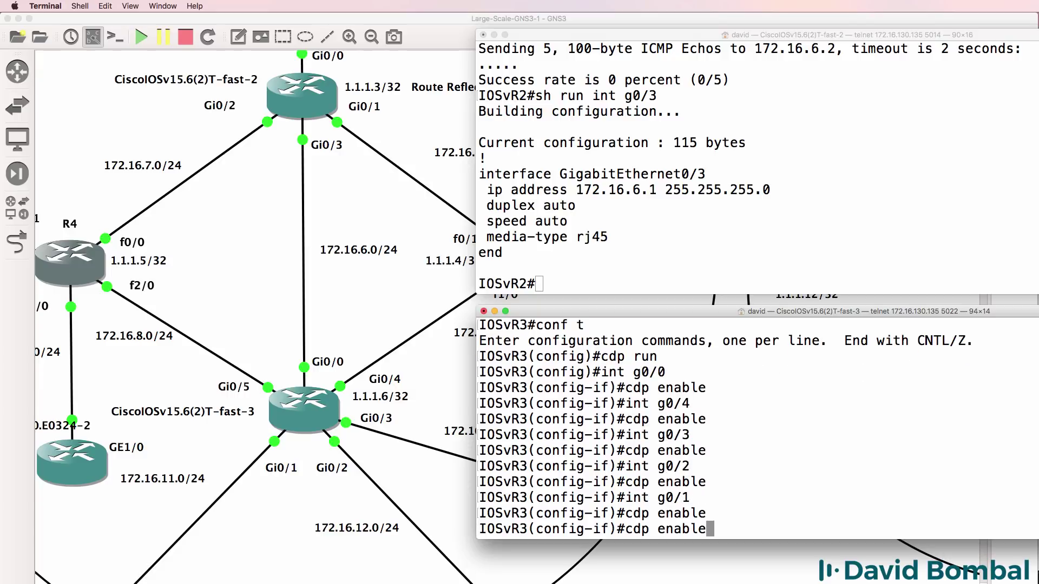
key(BackSpace)
text(5)
key(Return)
key(Up)
key(Up)
key(Return)
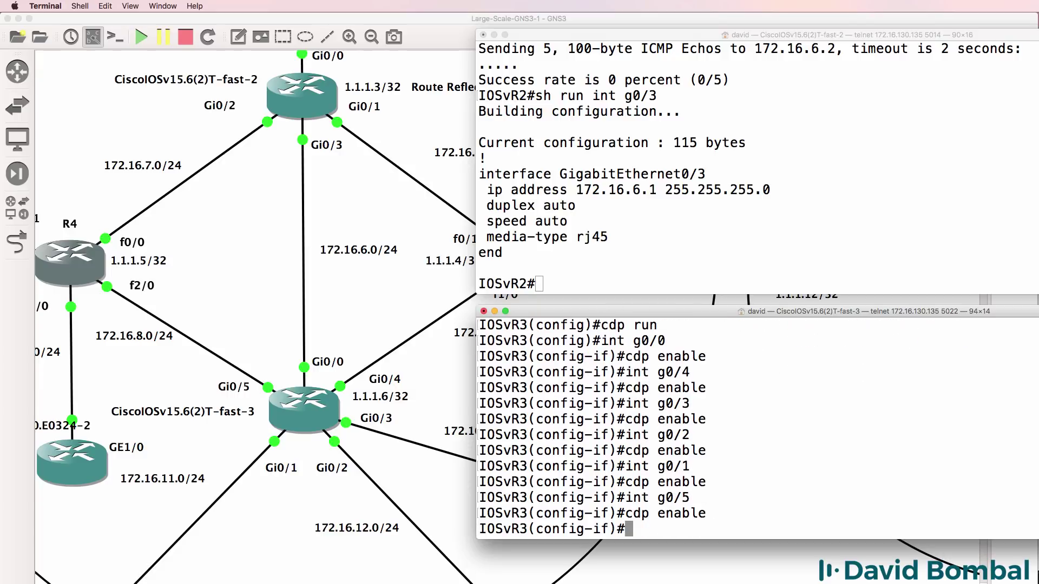
text(end)
key(Return)
key(Return)
- Run 'sh cdp nei' twice on IOSvR3, which lists no neighbours
text(sh )
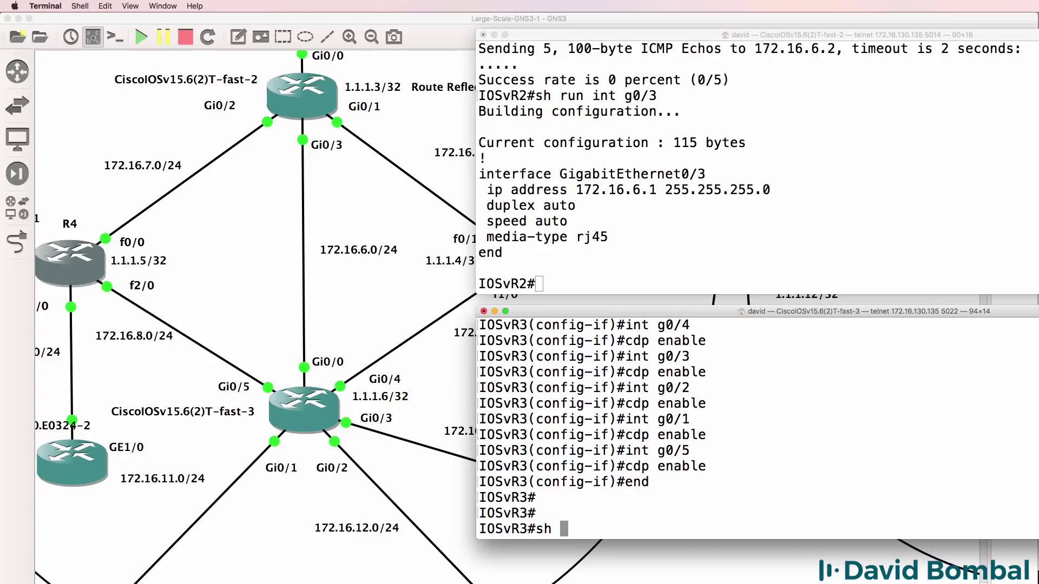
text(cpd nei)
key(BackSpace)
key(BackSpace)
key(BackSpace)
key(BackSpace)
key(BackSpace)
key(BackSpace)
text(d)
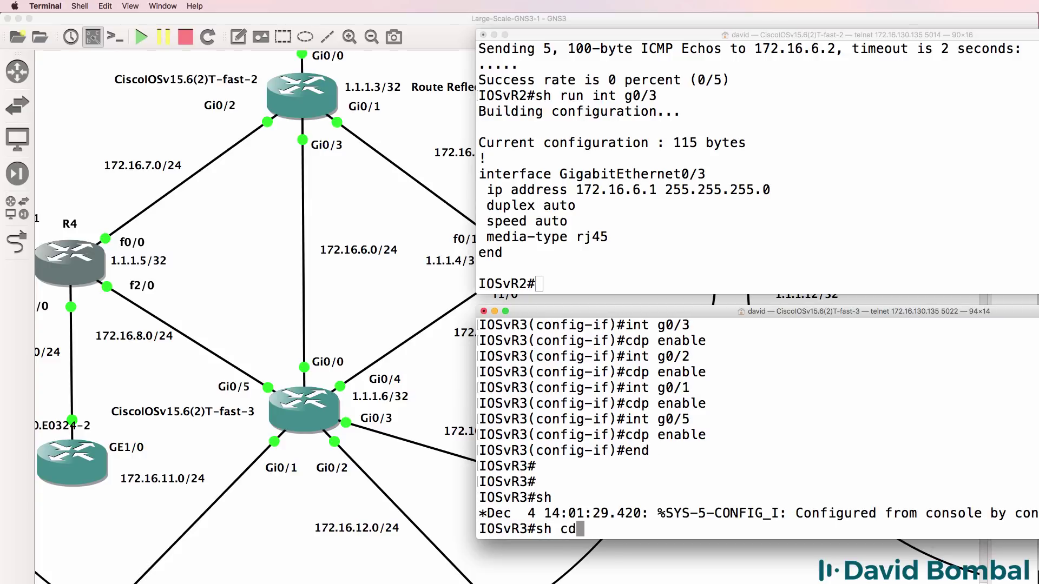
text(p nei)
key(Return)
key(Up)
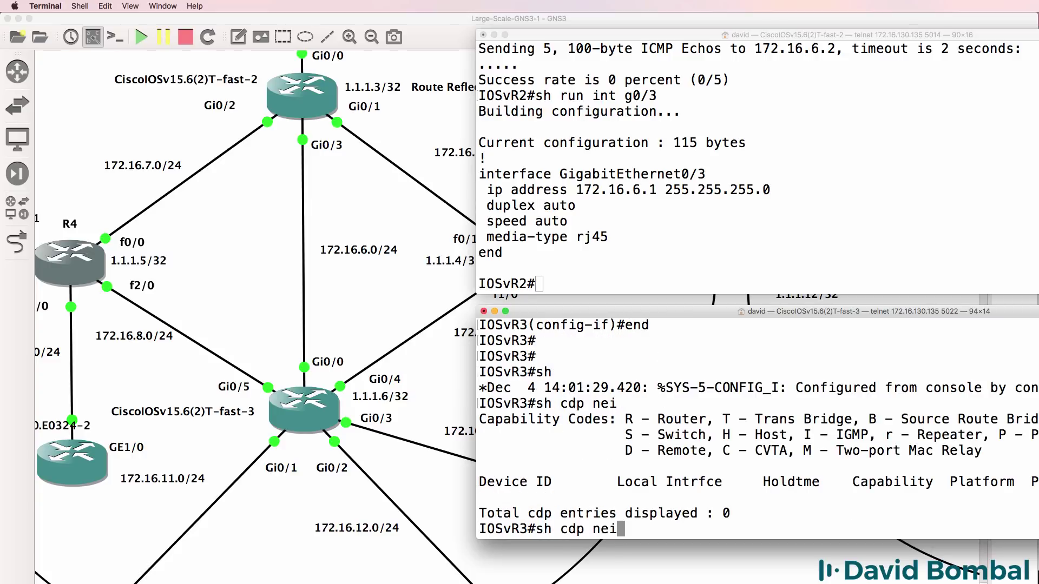
key(Return)
- Run 'sh cdp nei' on IOSvR2 and highlight IOSvR3 on local Gig 0/3, remote Gig 0/0
click(610, 231)
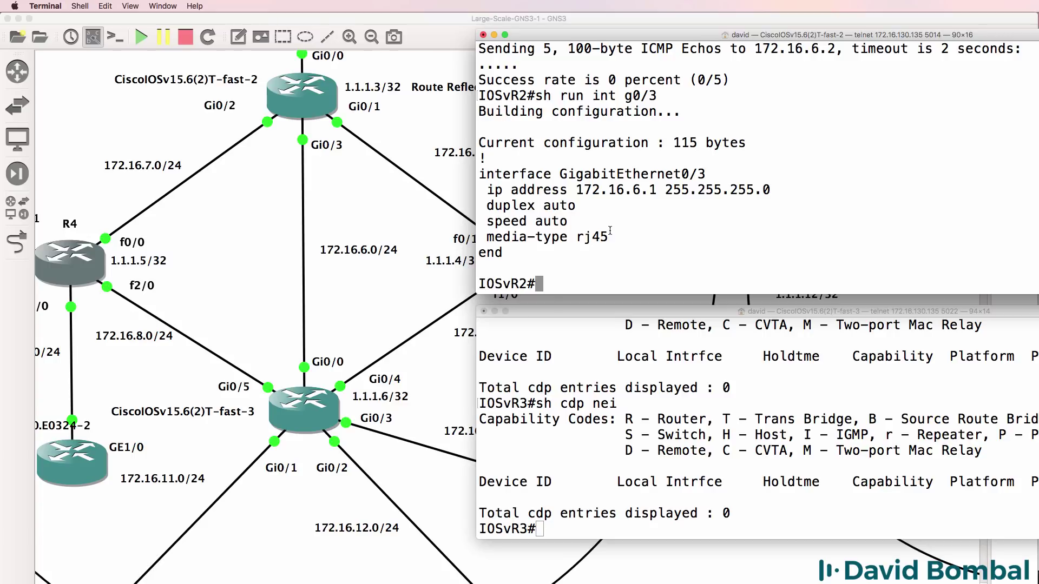
text(sh cdp nei)
key(Return)
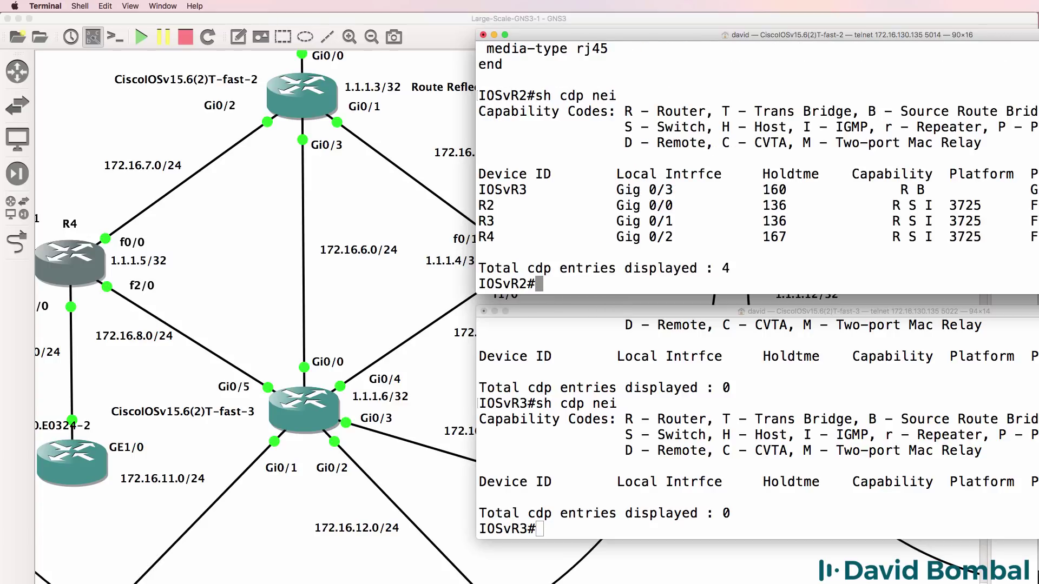
drag(617, 30, 537, 41)
drag(488, 204, 384, 200)
drag(530, 198, 616, 200)
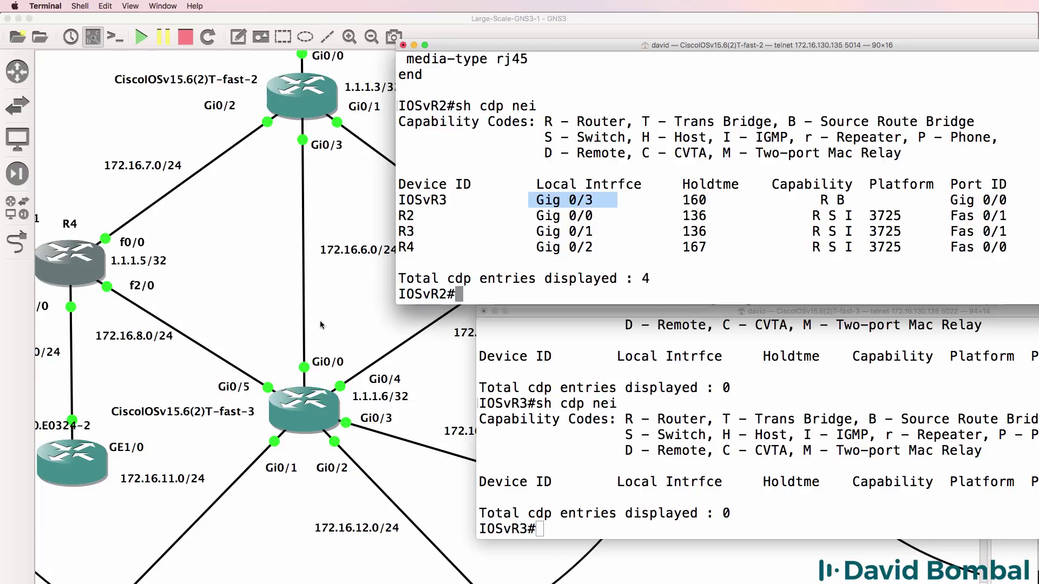
drag(447, 201, 390, 201)
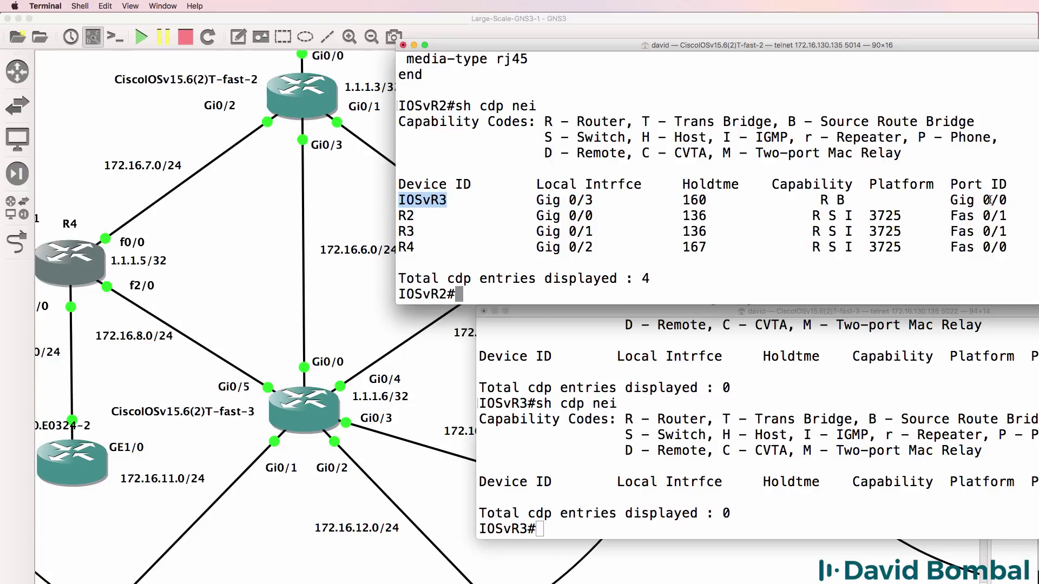
drag(1020, 198, 911, 198)
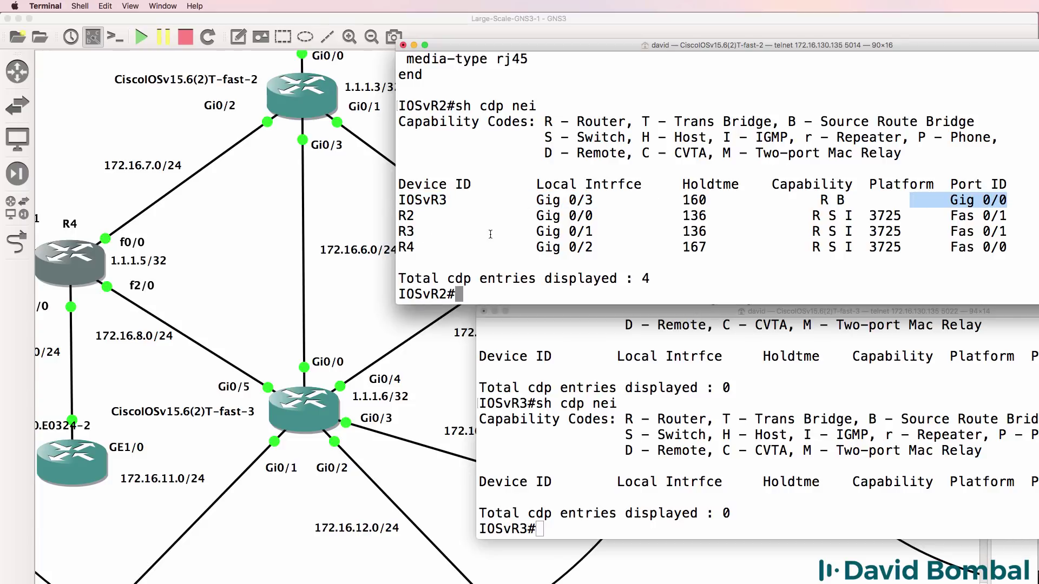
click(552, 234)
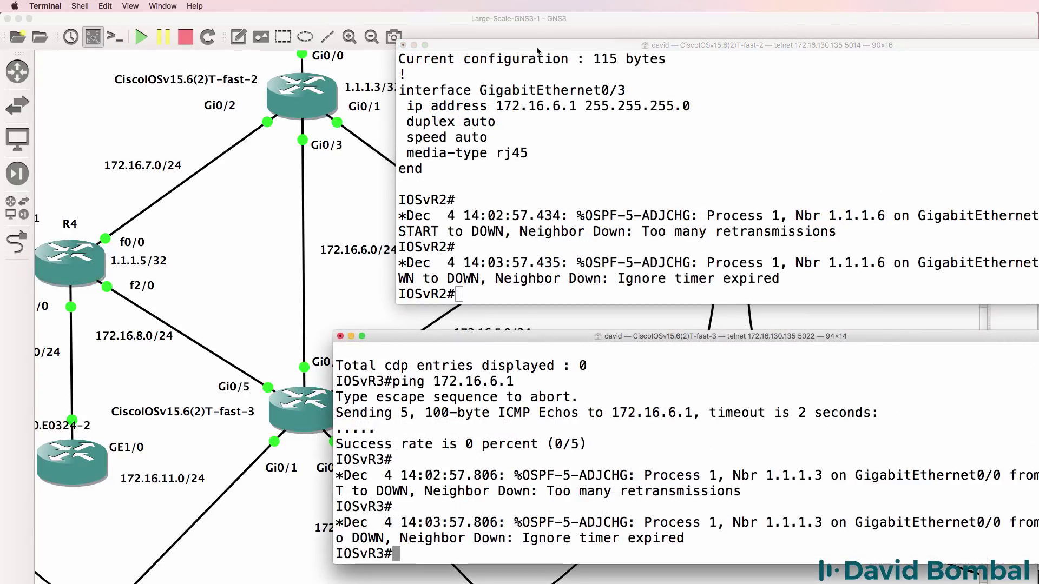
- Highlight both routers' OSPF neighbour-down messages and recheck IOSvR3's CDP neighbours, highlighting IOSvR2
drag(537, 51, 472, 62)
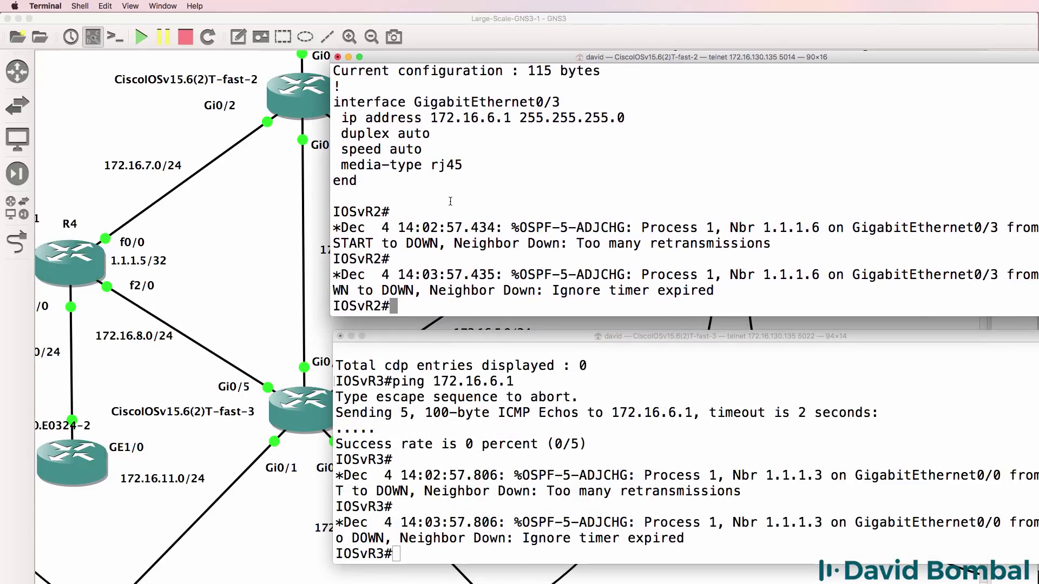
drag(333, 227, 650, 291)
click(621, 456)
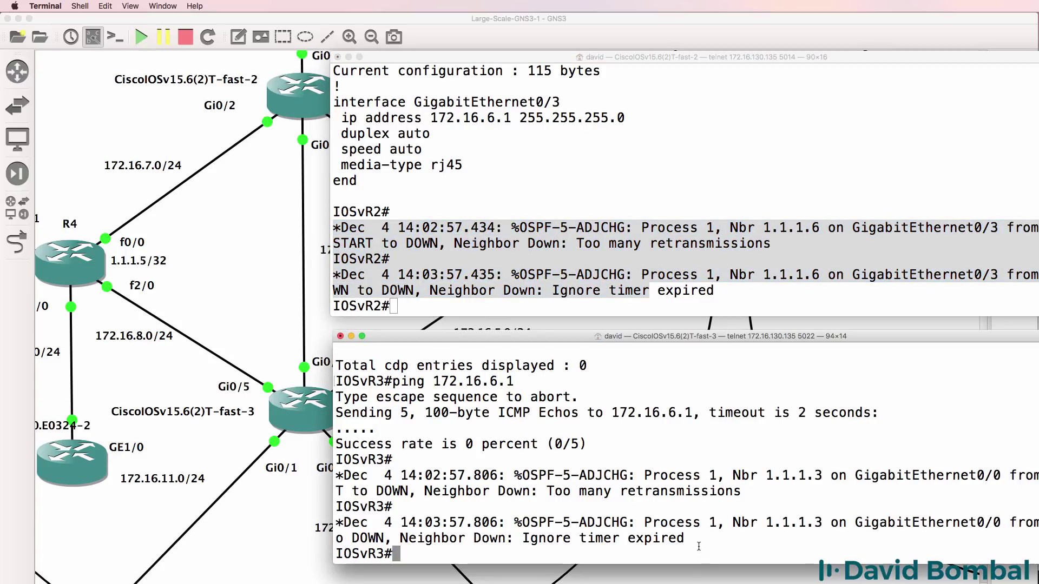
drag(699, 546, 335, 457)
key(Return)
key(Return)
text(sh cdp )
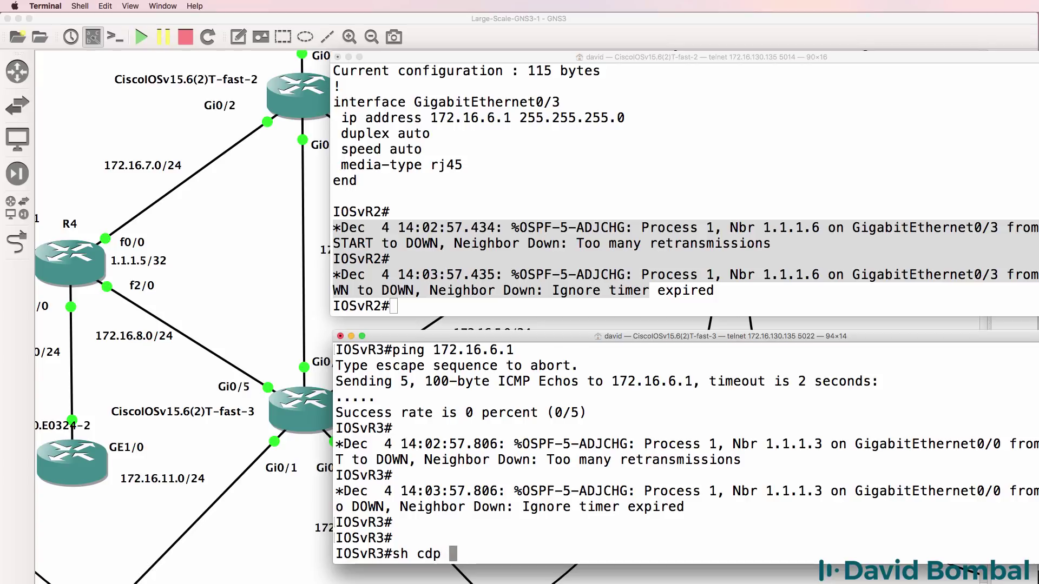
text(nei)
key(Return)
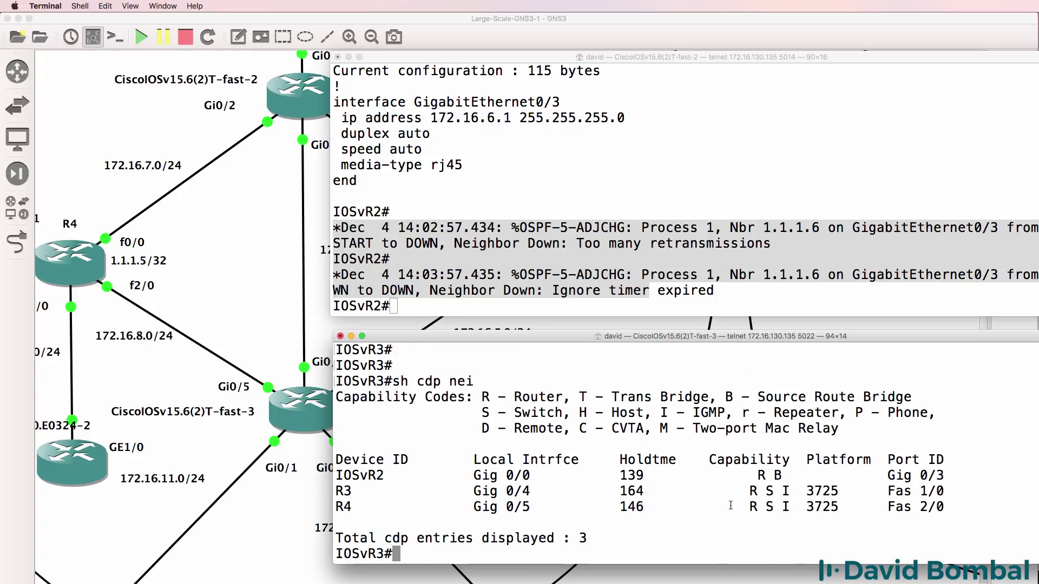
mouse_move(949, 465)
mouse_down()
mouse_move(758, 476)
mouse_move(959, 478)
mouse_up()
- Show the running config of IOSvR3's g0/0 and IOSvR2's g0/3
key(Return)
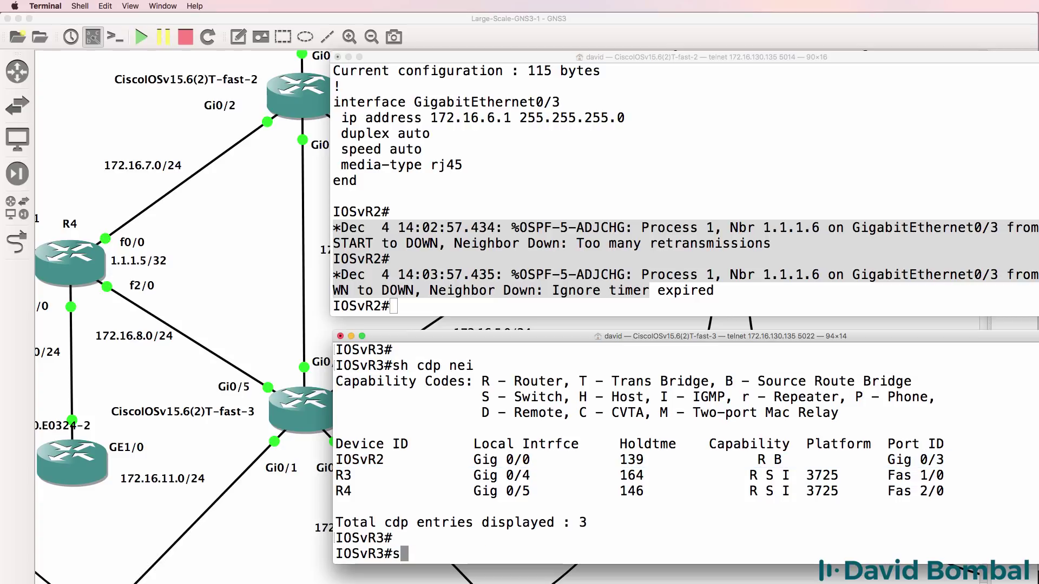
text(sh run int g0/0)
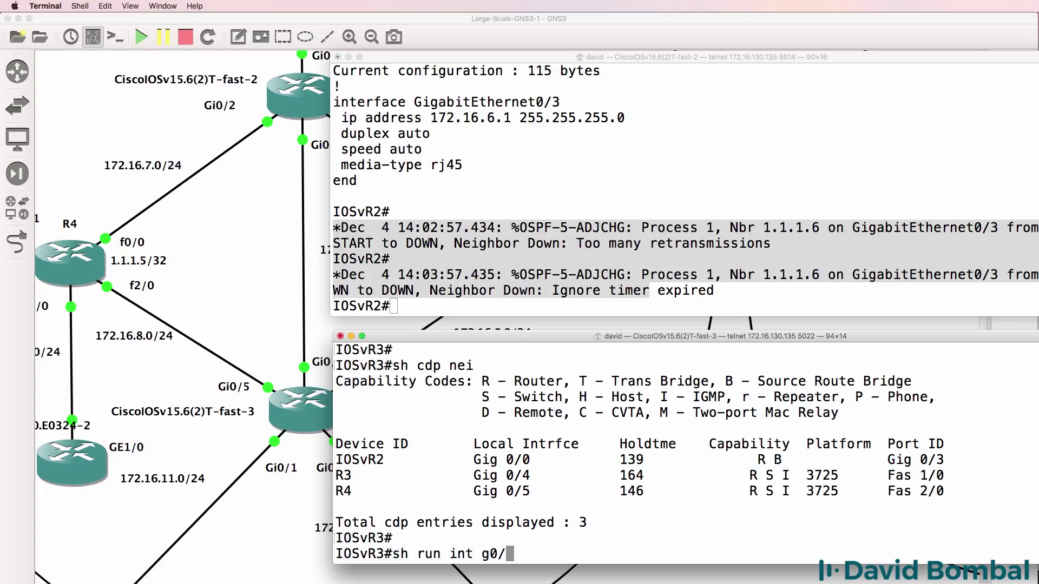
key(Return)
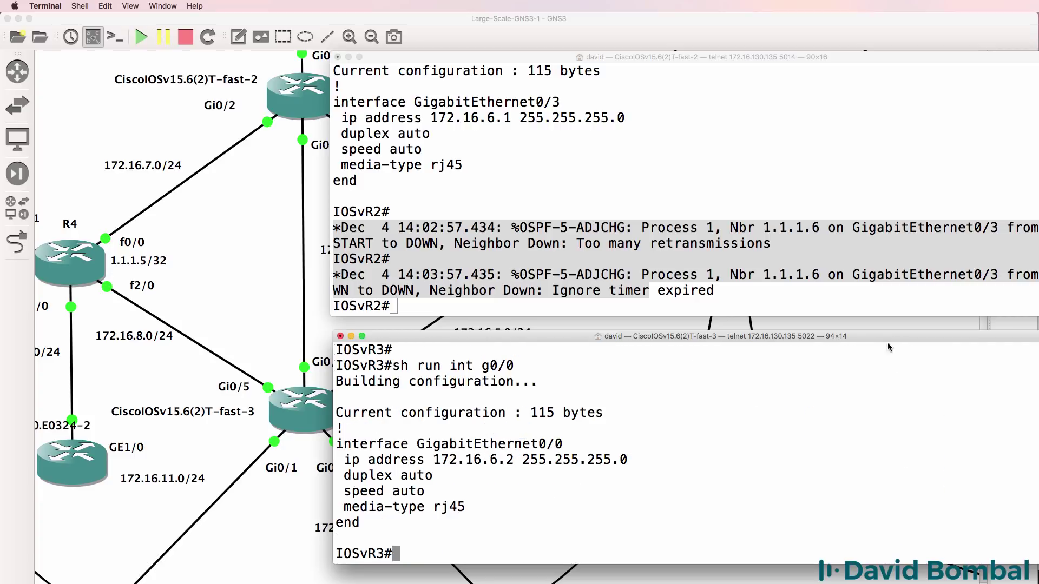
click(684, 182)
text(sh run int g0/3)
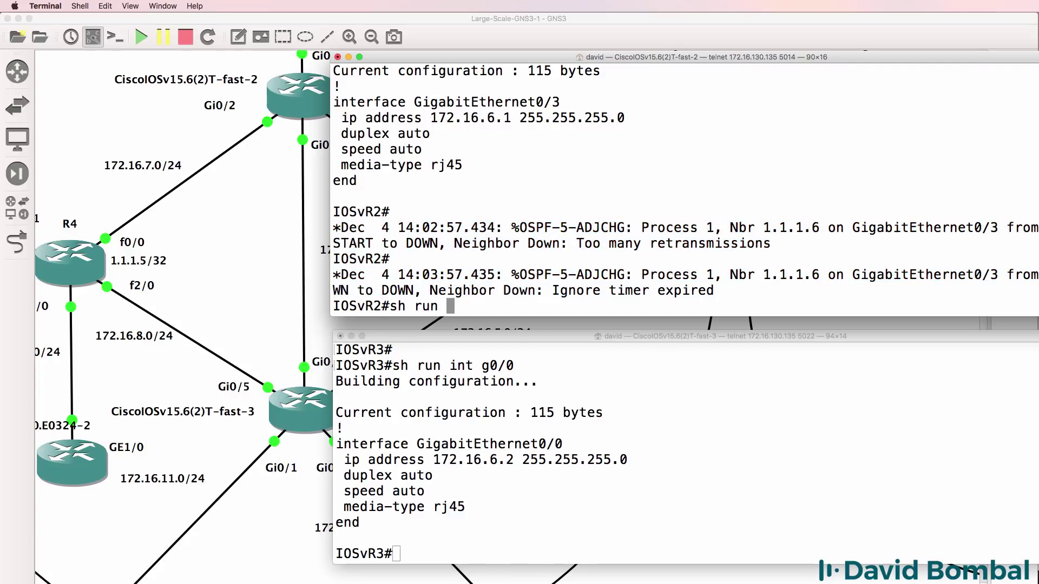
key(Return)
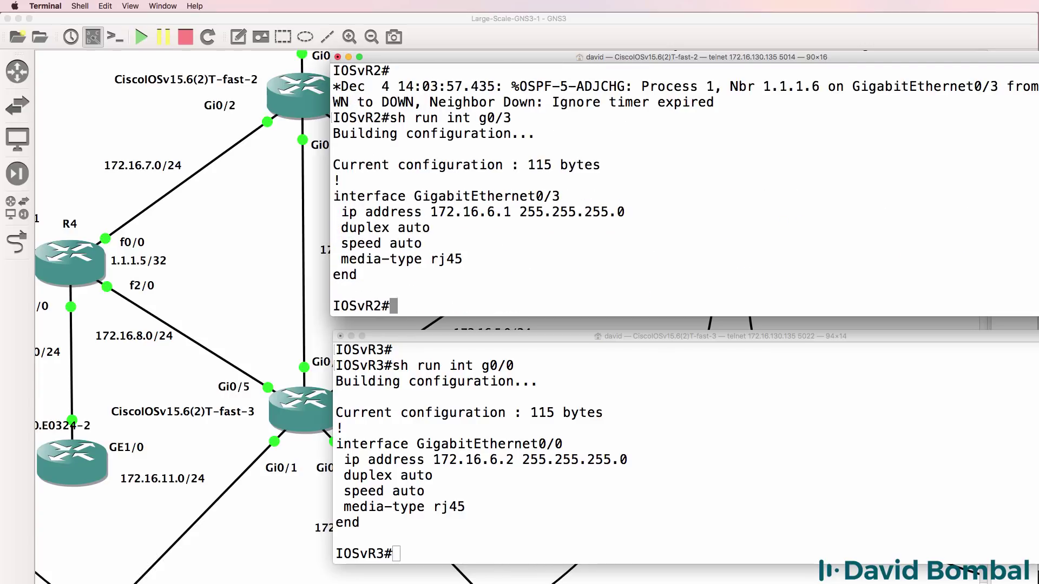
- From IOSvR2, ping 172.16.6.1 and then 172.16.6.2
text(ping 172.1)
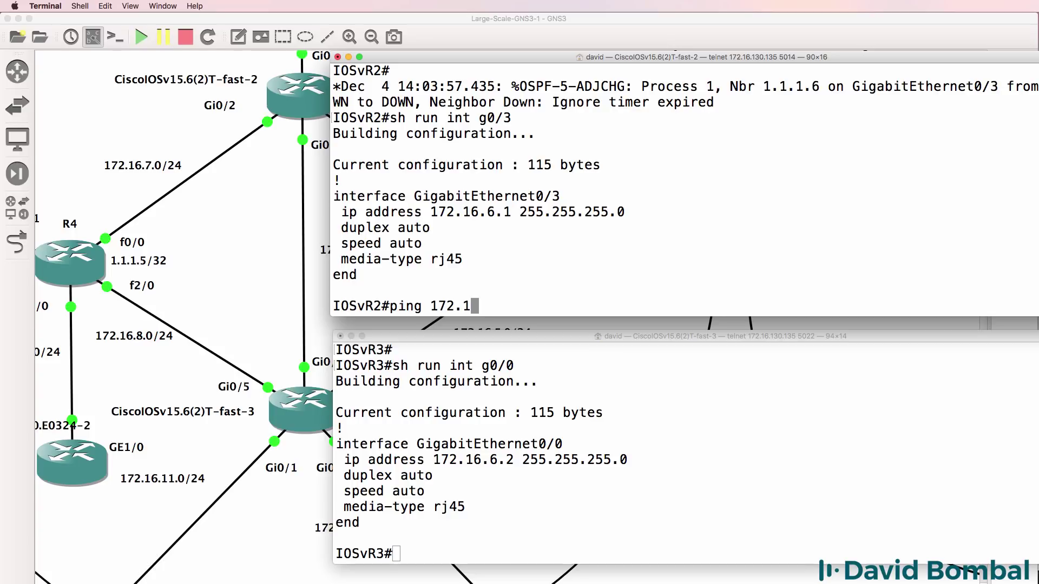
text(6.6.1)
key(Return)
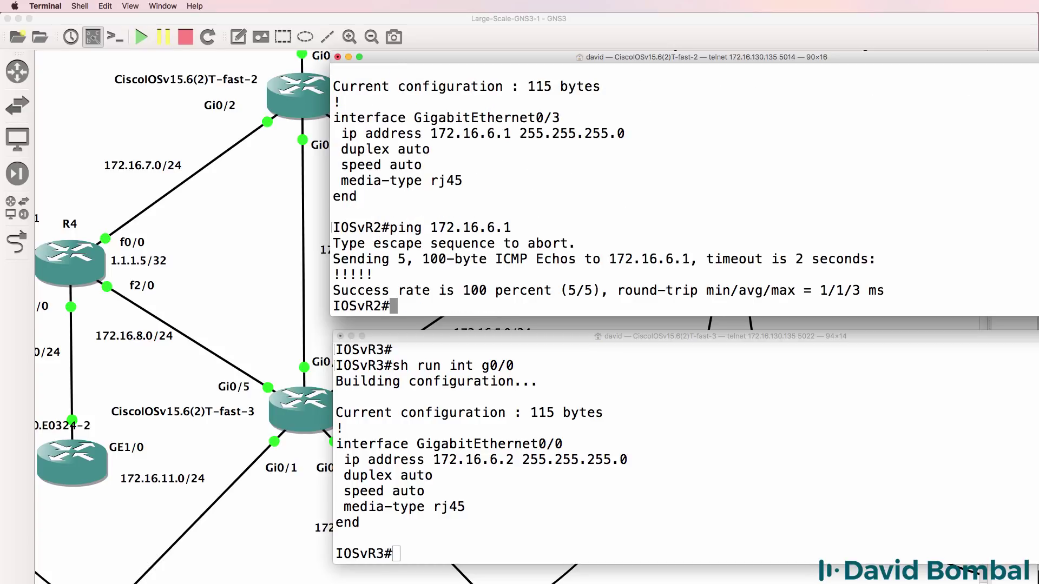
key(Up)
key(BackSpace)
text(2.16.6.2)
key(Return)
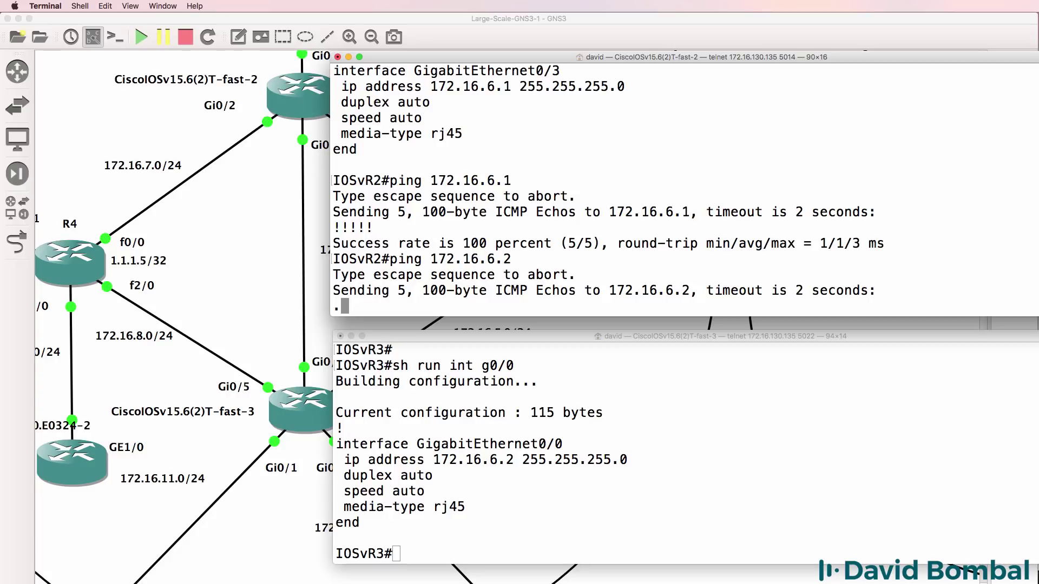
- Bring GNS3 forward and inspect the 172.16.6.0/24 link between IOSvR2 Gi0/3 and IOSvR3 Gi0/0
click(653, 23)
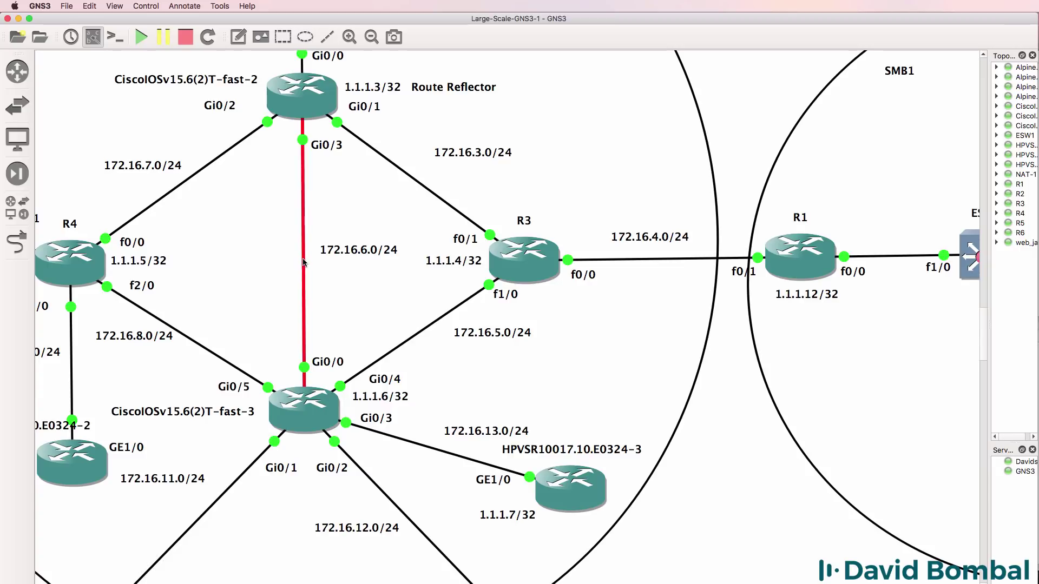
mouse_move(304, 263)
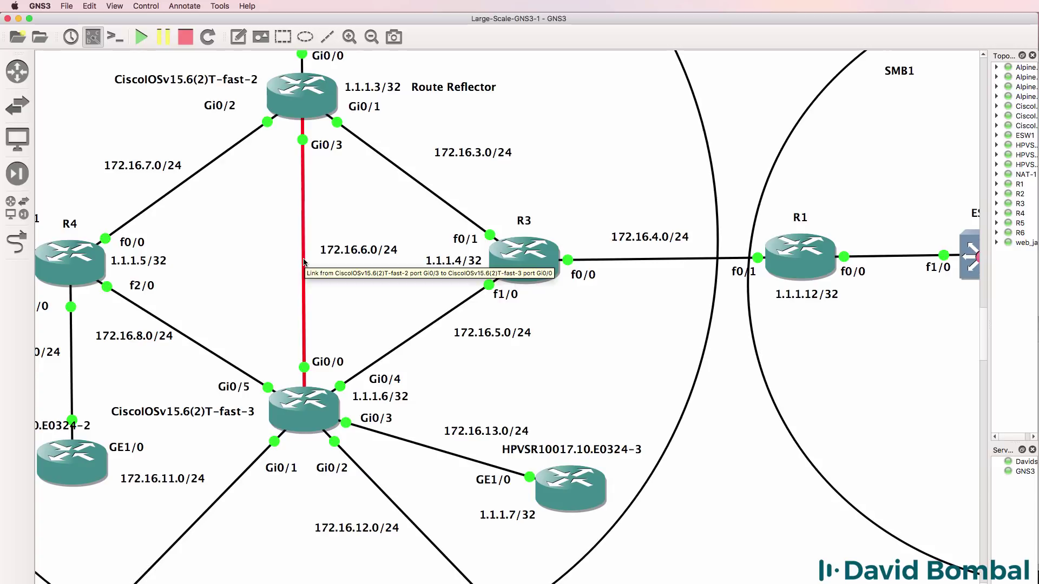